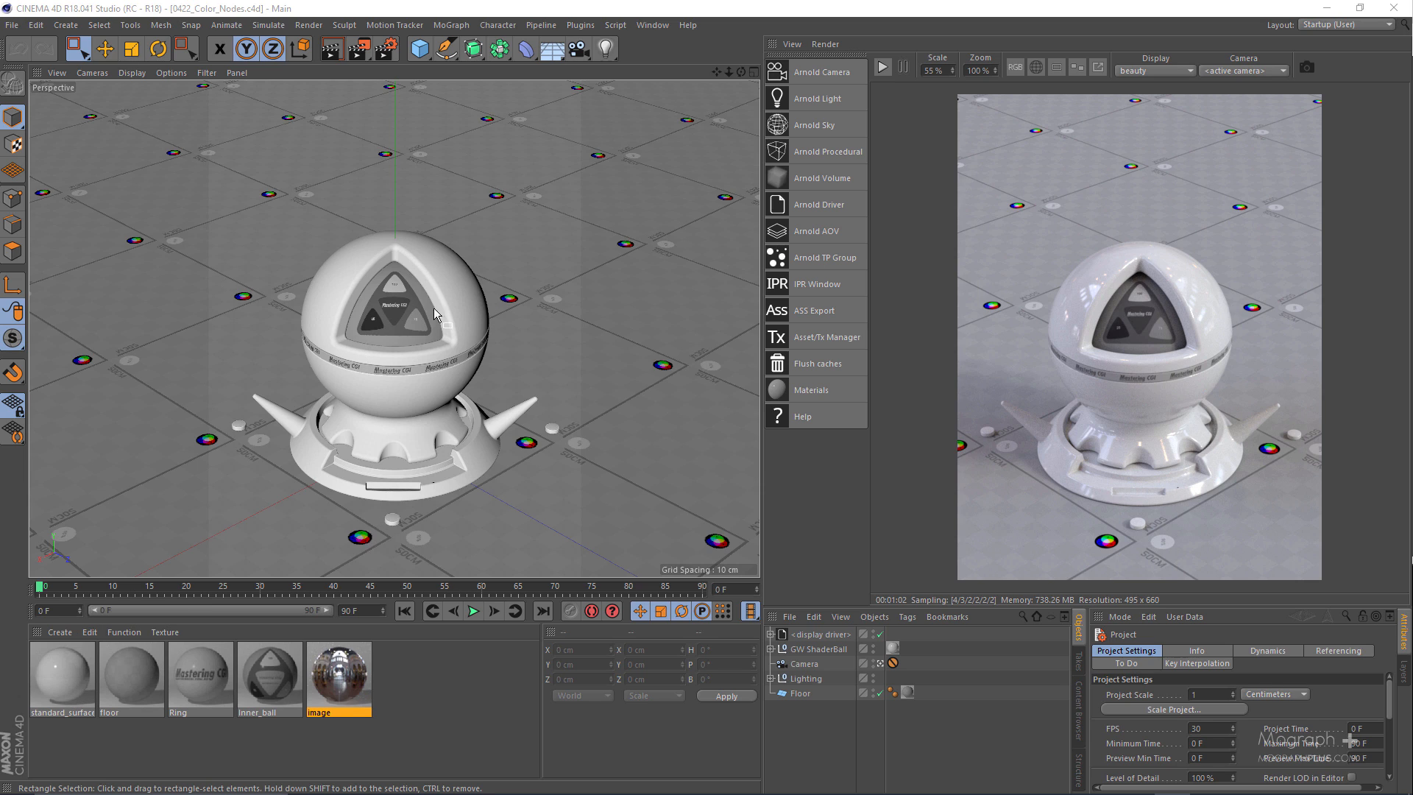
Open the standard_surface material's shader network and list the available Arnold Color shaders.
left_click(79, 674)
double_click(74, 674)
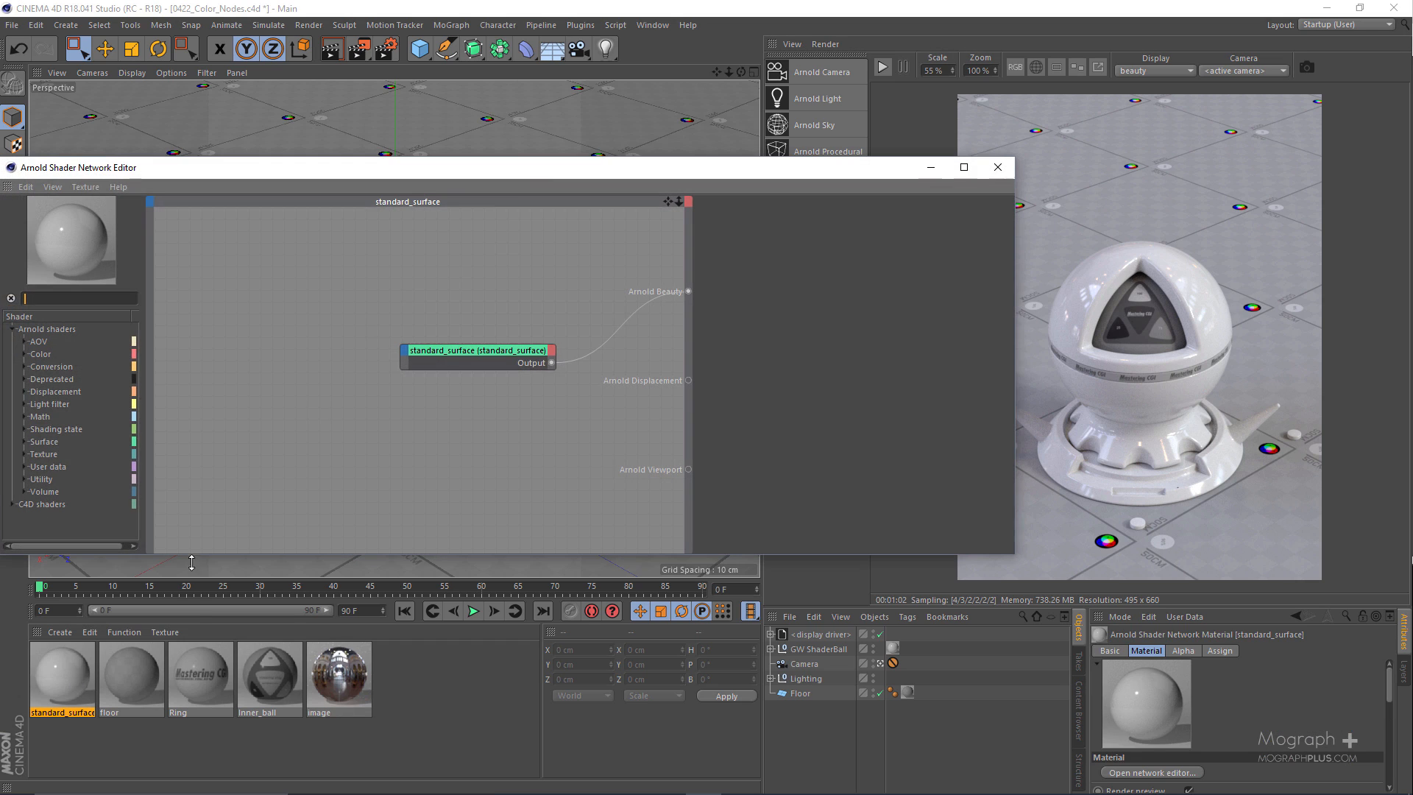
left_click_drag(546, 156, 619, 136)
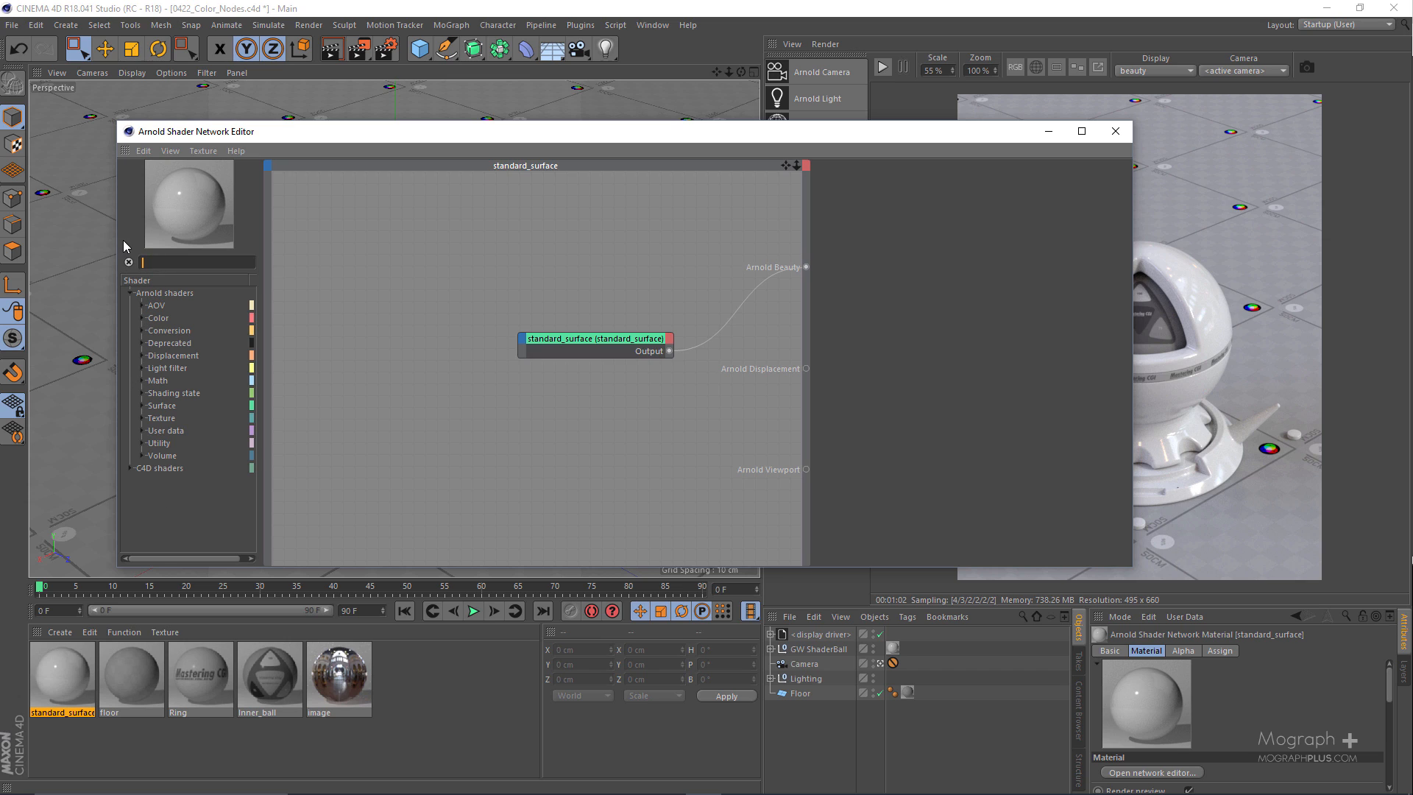
left_click(142, 306)
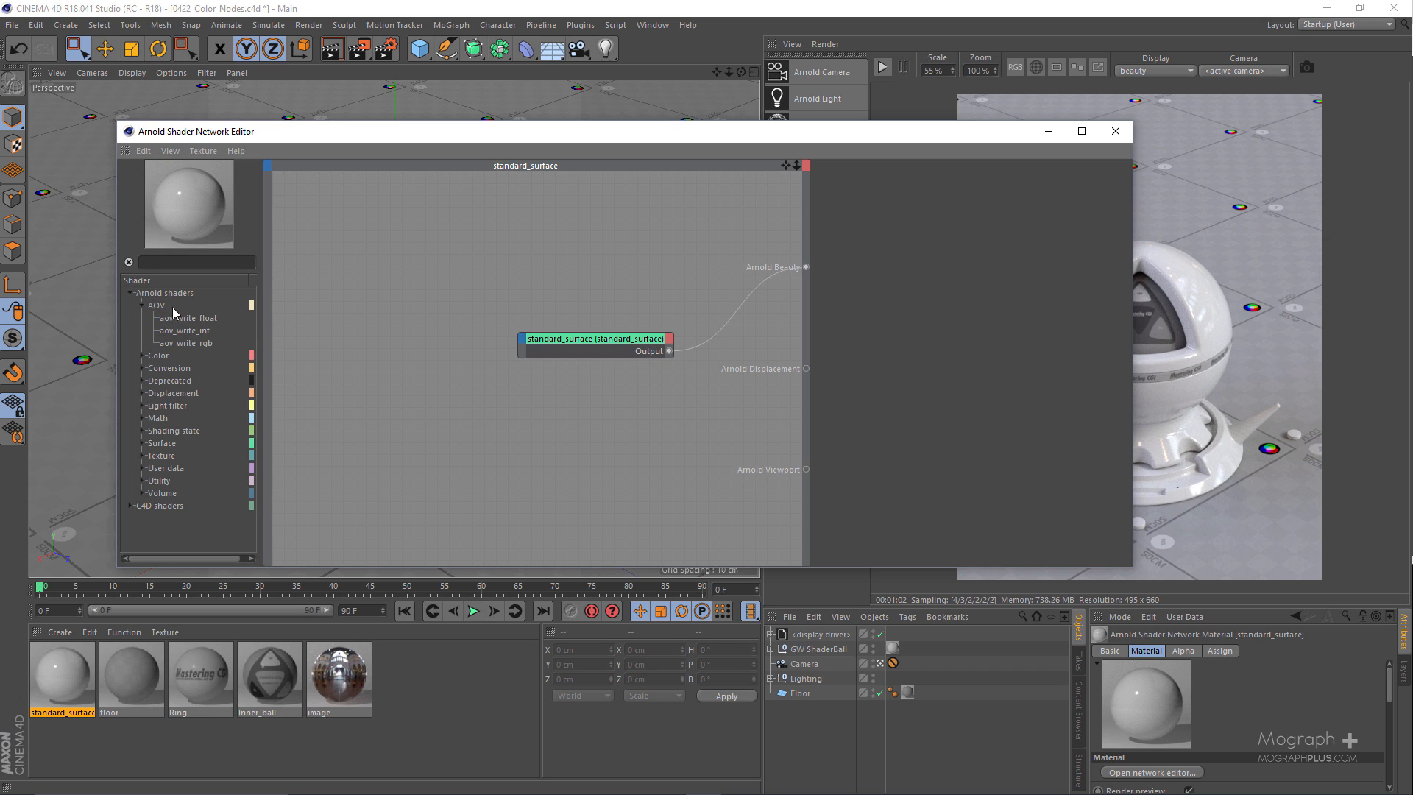
left_click(142, 307)
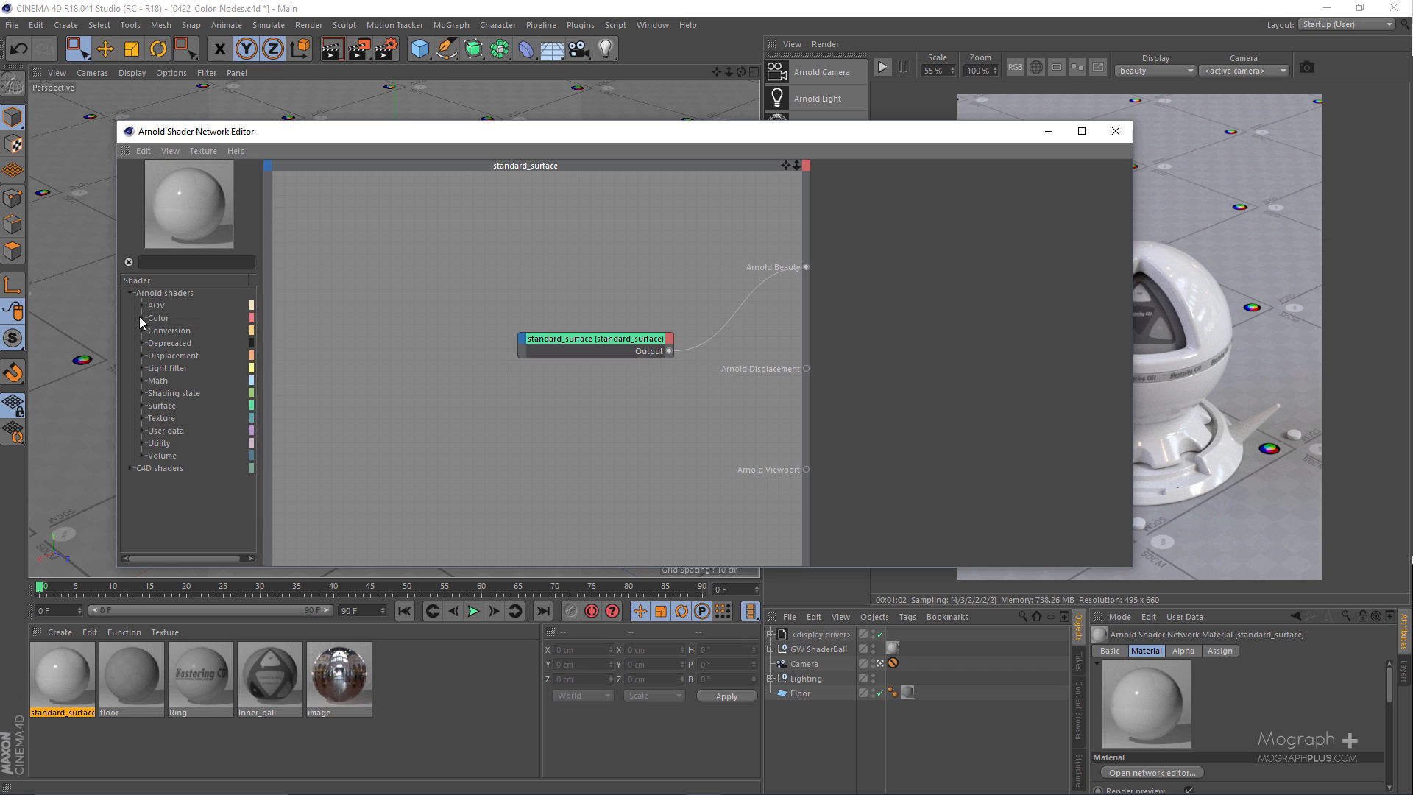
left_click(142, 318)
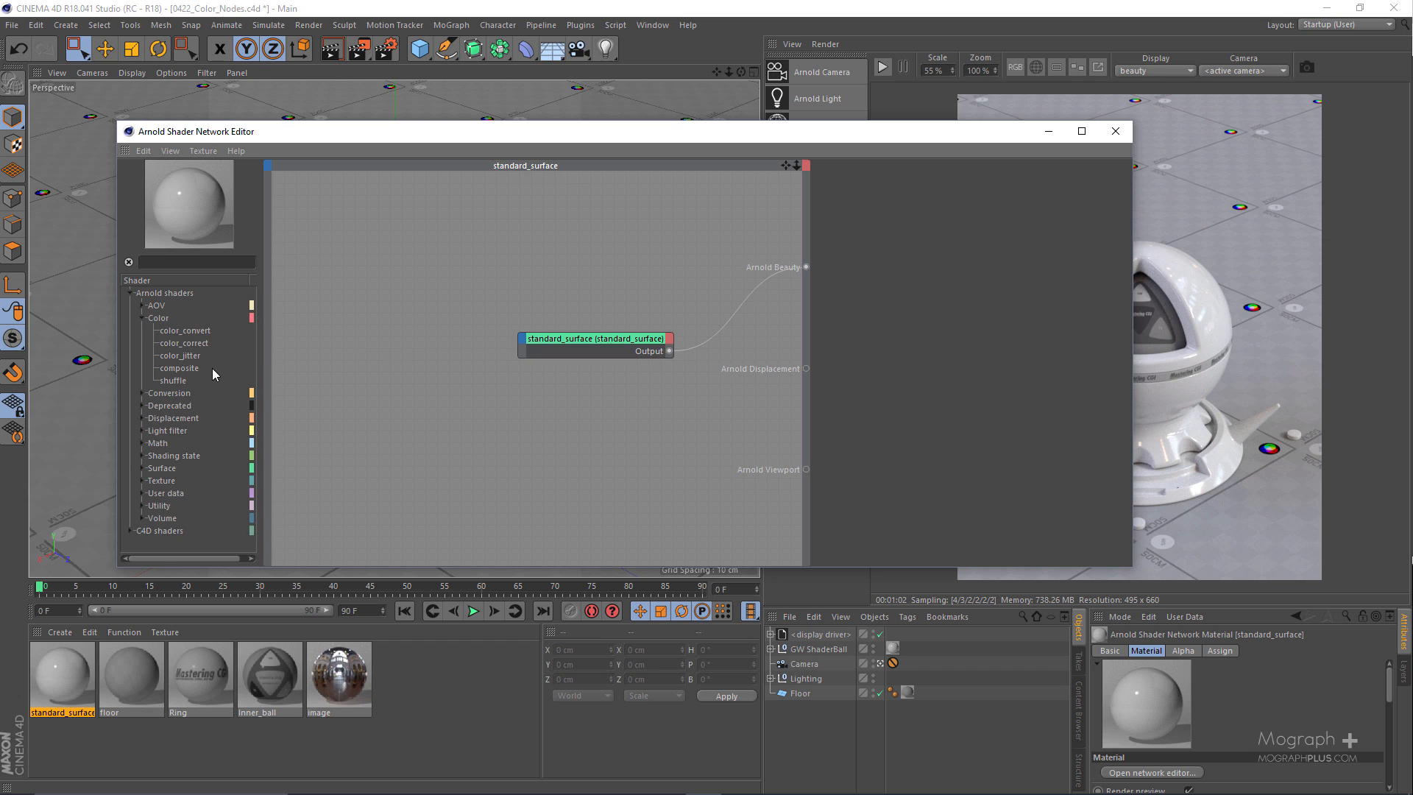
Add a color_convert node to the network and examine its From and To colour space options.
left_click_drag(205, 333, 551, 413)
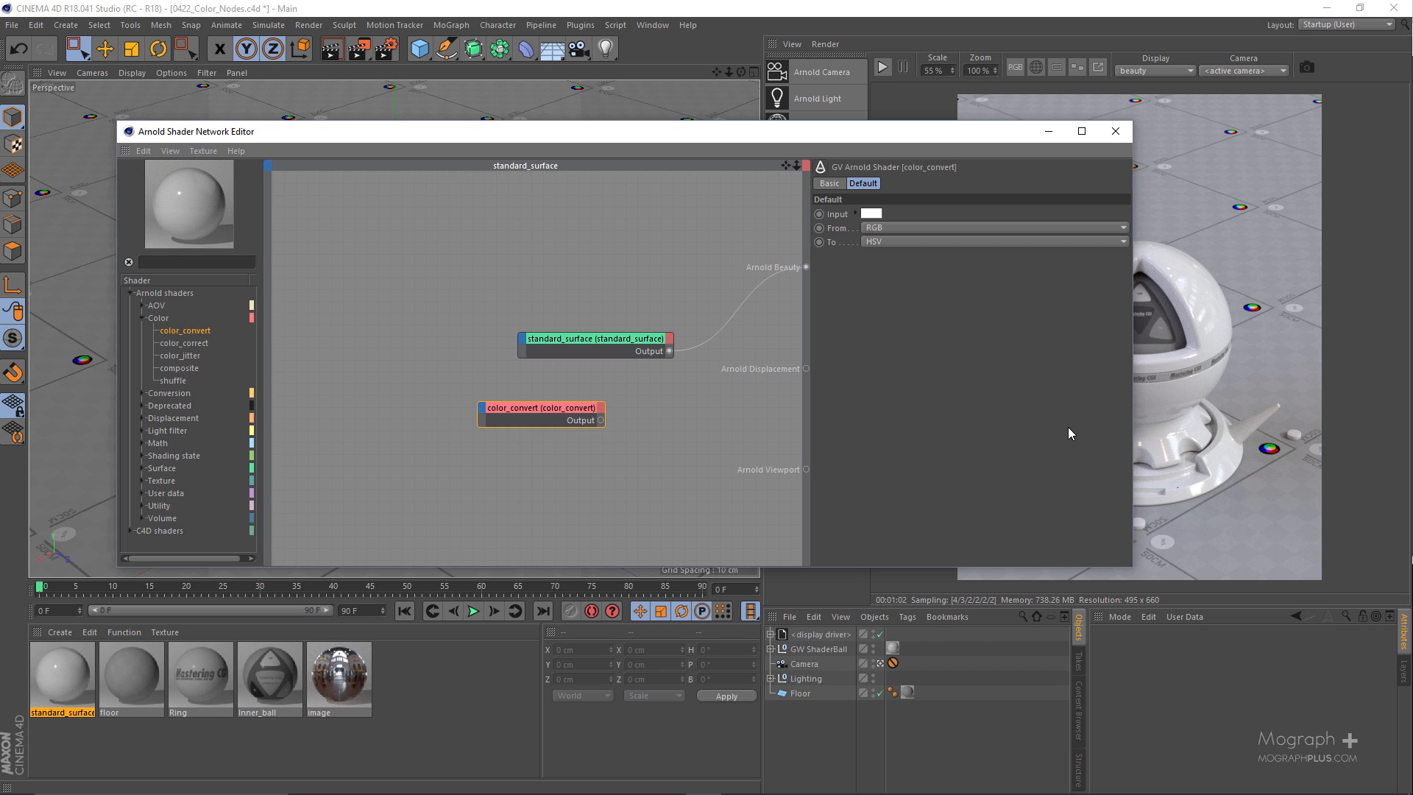
left_click(922, 229)
left_click(923, 229)
left_click(910, 243)
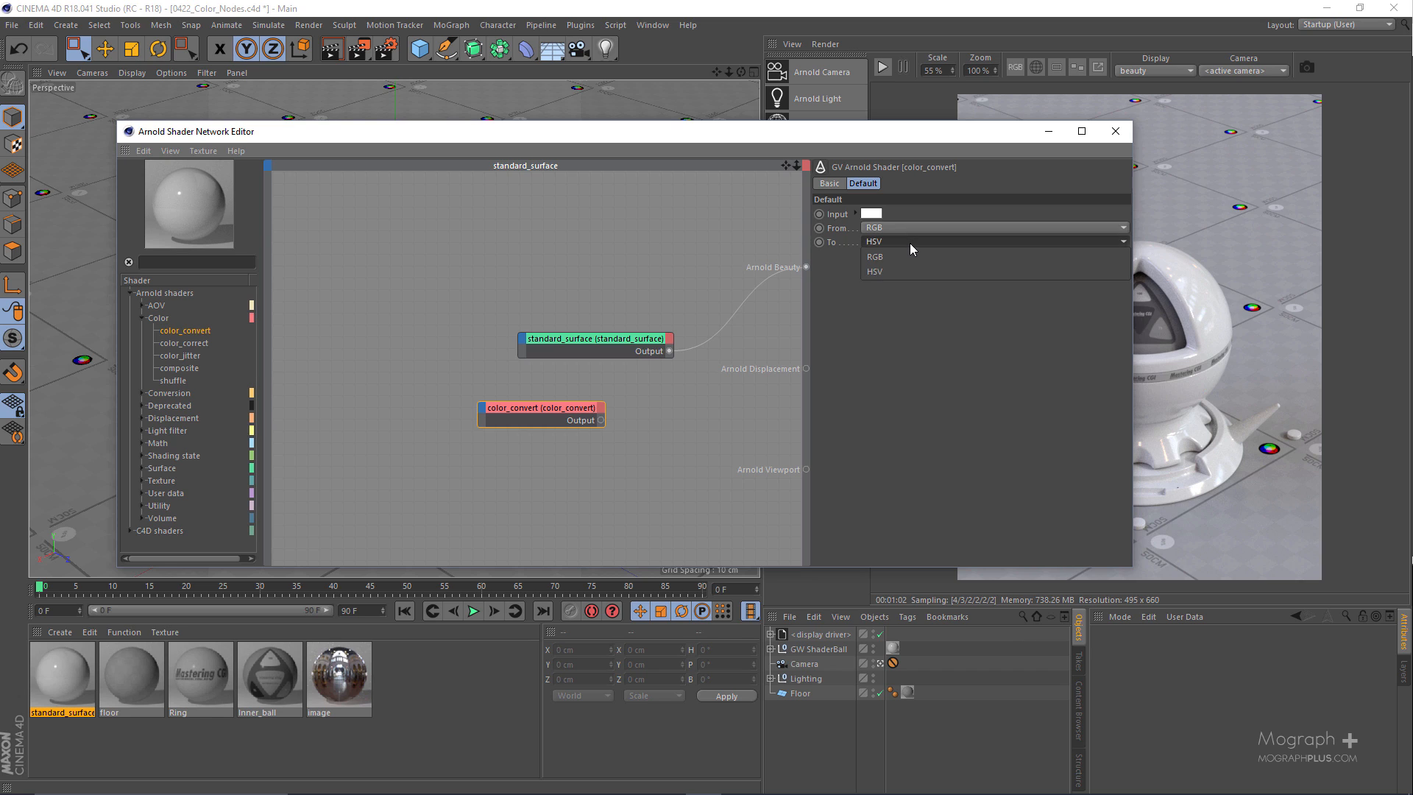
left_click(910, 243)
left_click(564, 356)
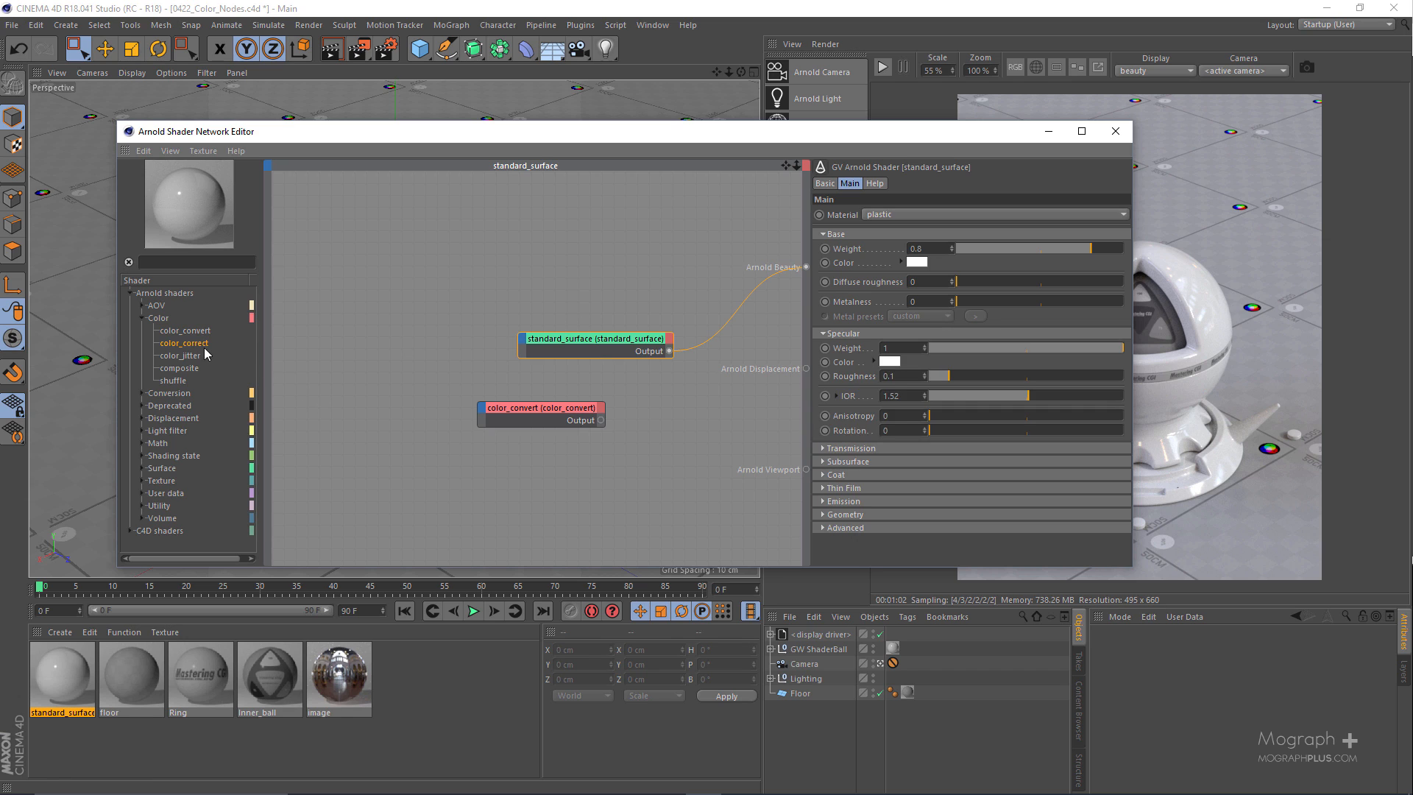
Add a color_correct node below the standard_surface node and delete the color_convert node.
left_click_drag(204, 349, 504, 407)
left_click(556, 418)
key("Delete")
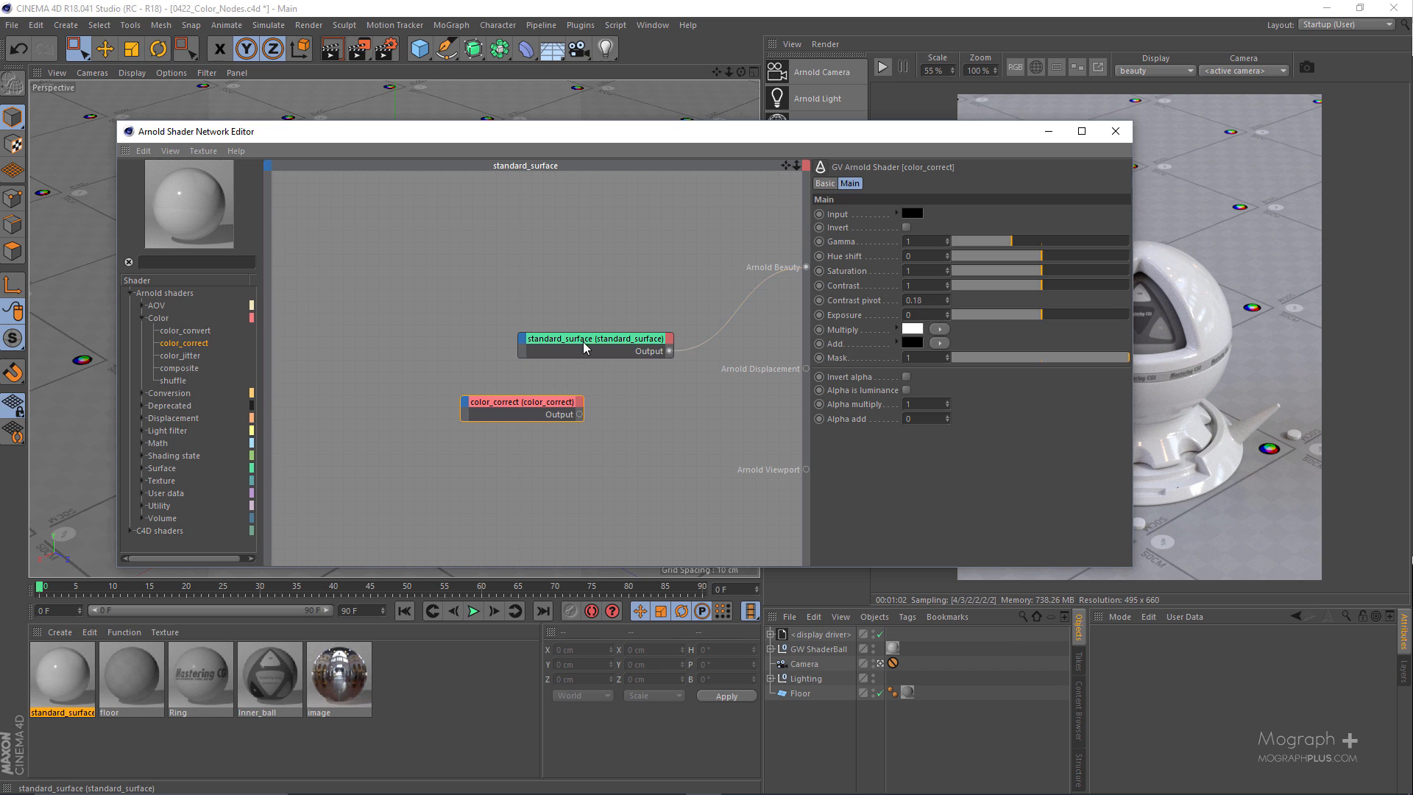
Move the standard_surface node higher in the network and place the color_correct node below and left of it.
left_click_drag(582, 342, 586, 268)
left_click_drag(531, 398, 519, 329)
left_click_drag(582, 264, 585, 258)
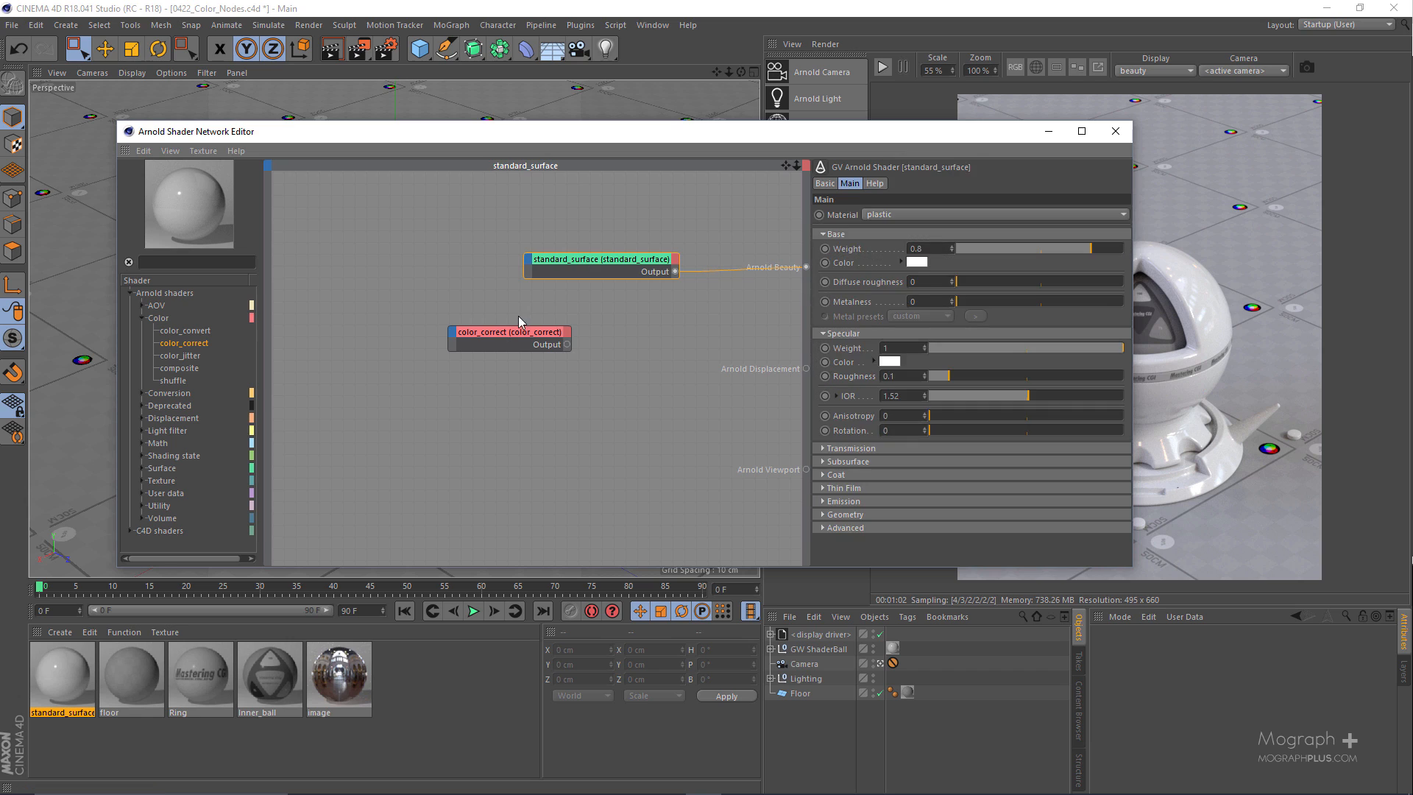
left_click(513, 346)
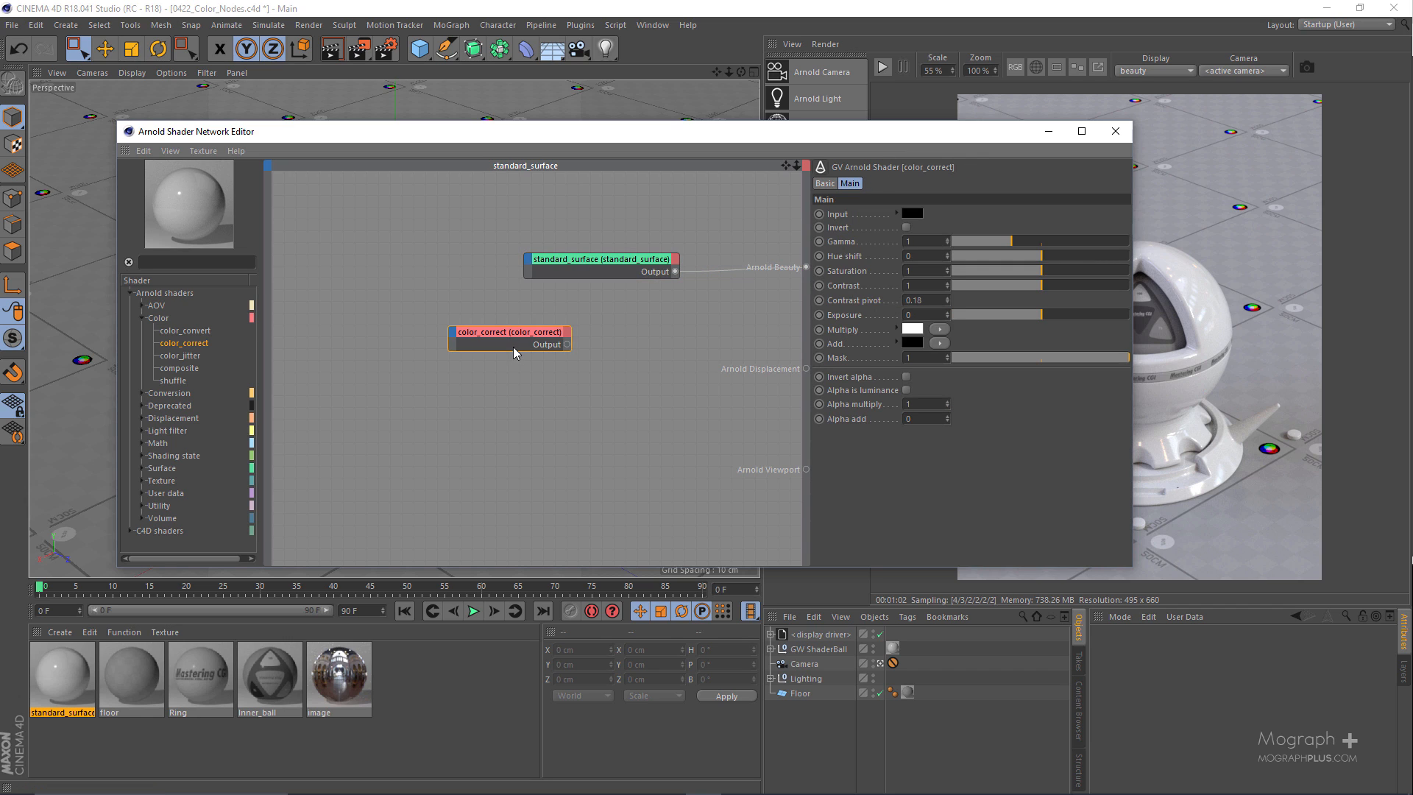
left_click_drag(971, 139, 982, 149)
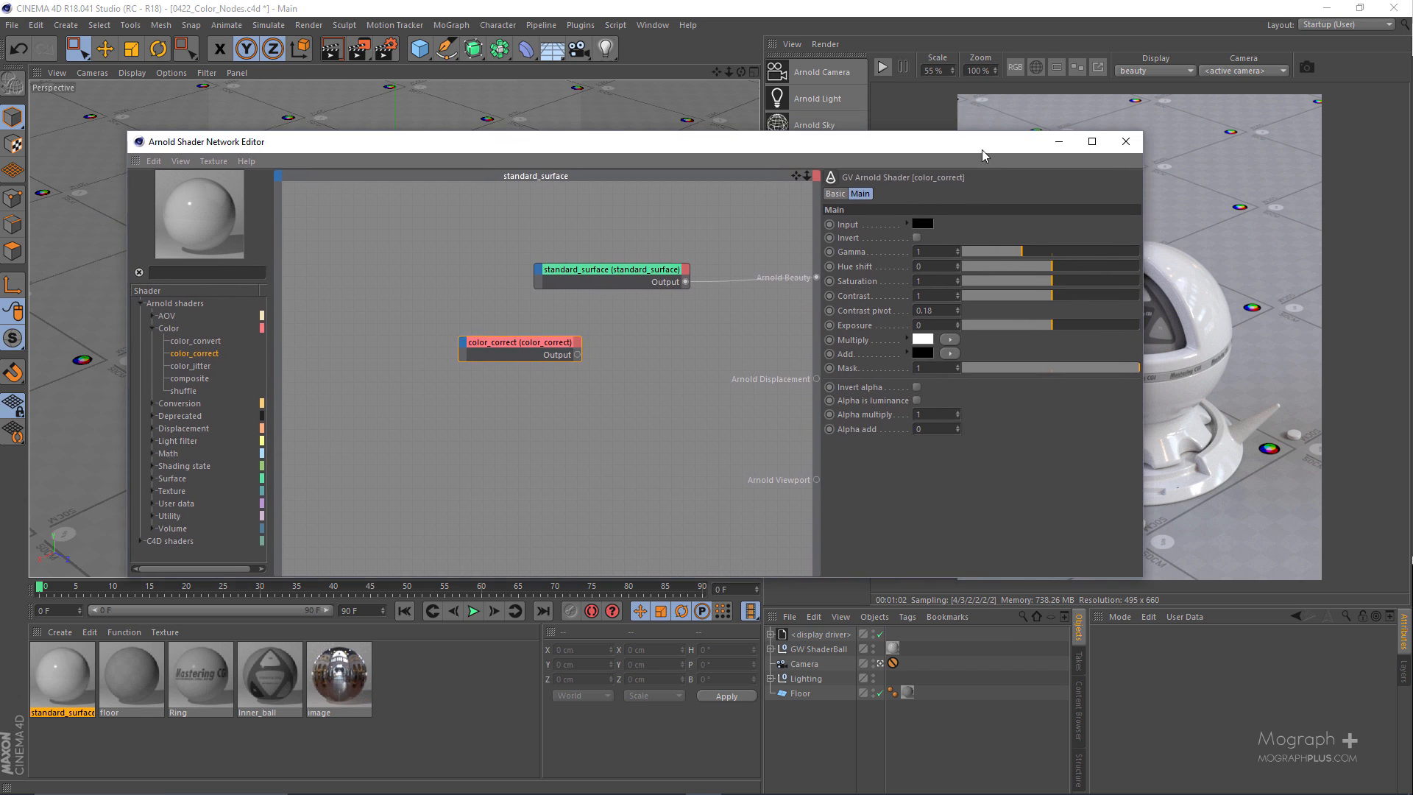
left_click_drag(611, 315, 611, 315)
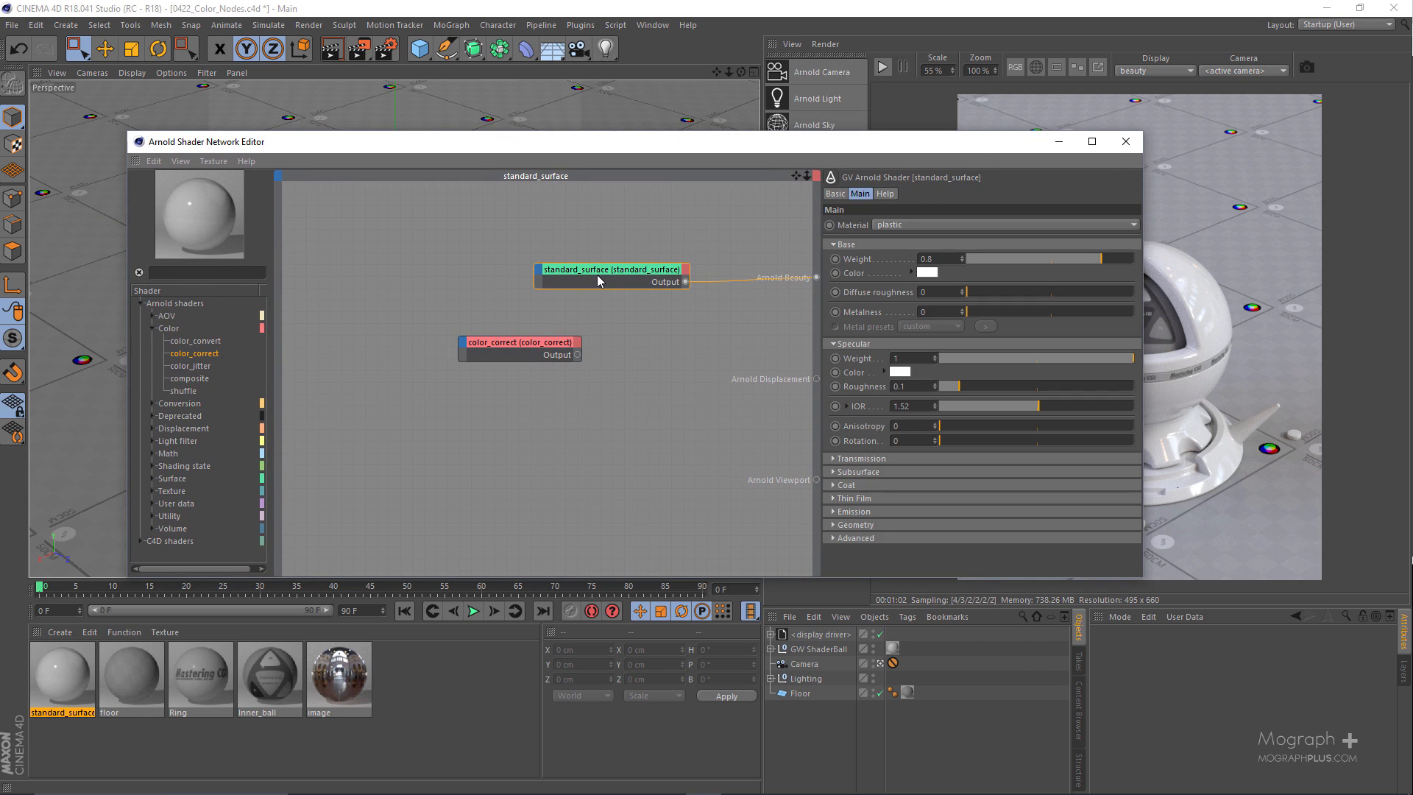
Add an image node to the left of the standard_surface node and load the texture wood_Parquet.png into it.
left_click(192, 273)
type("ima")
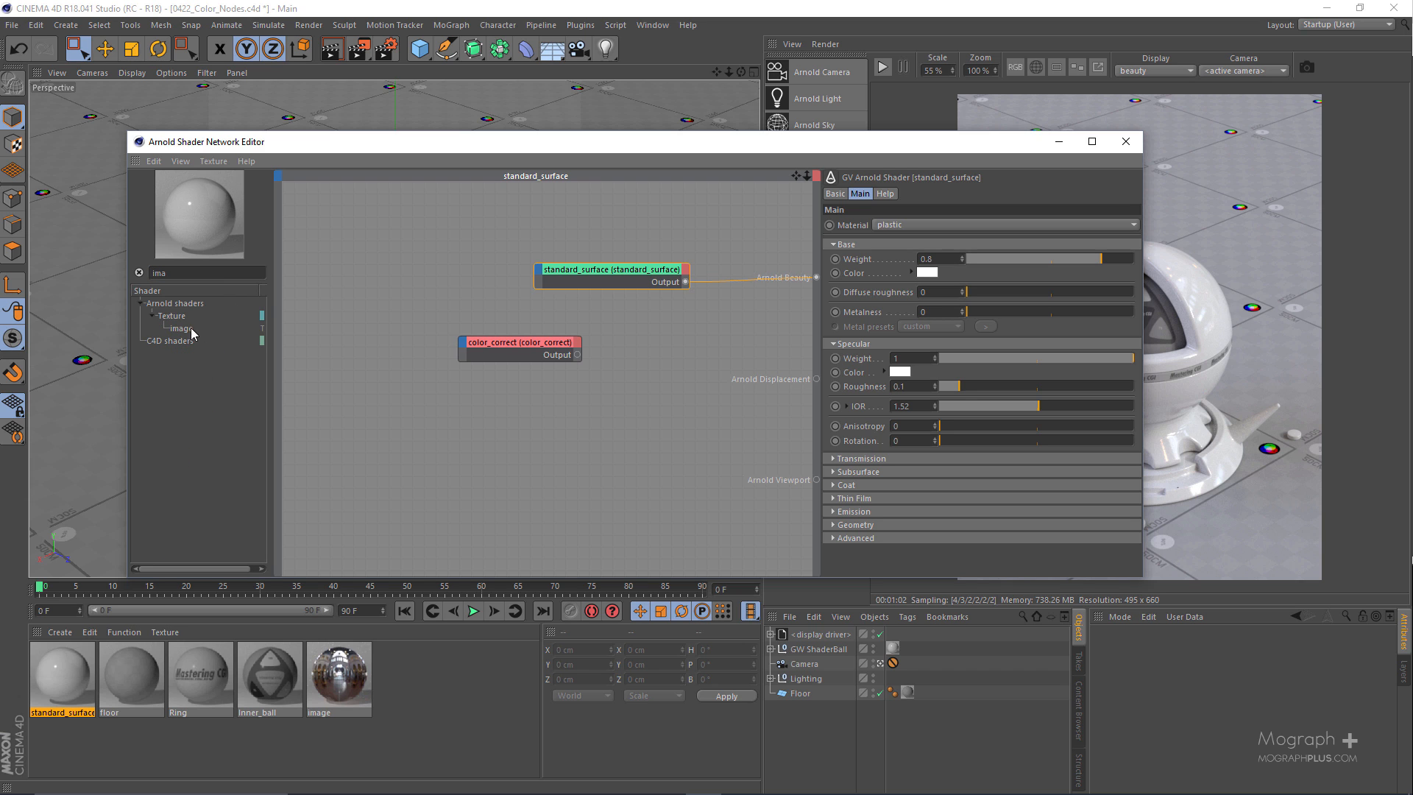
left_click_drag(191, 328, 397, 284)
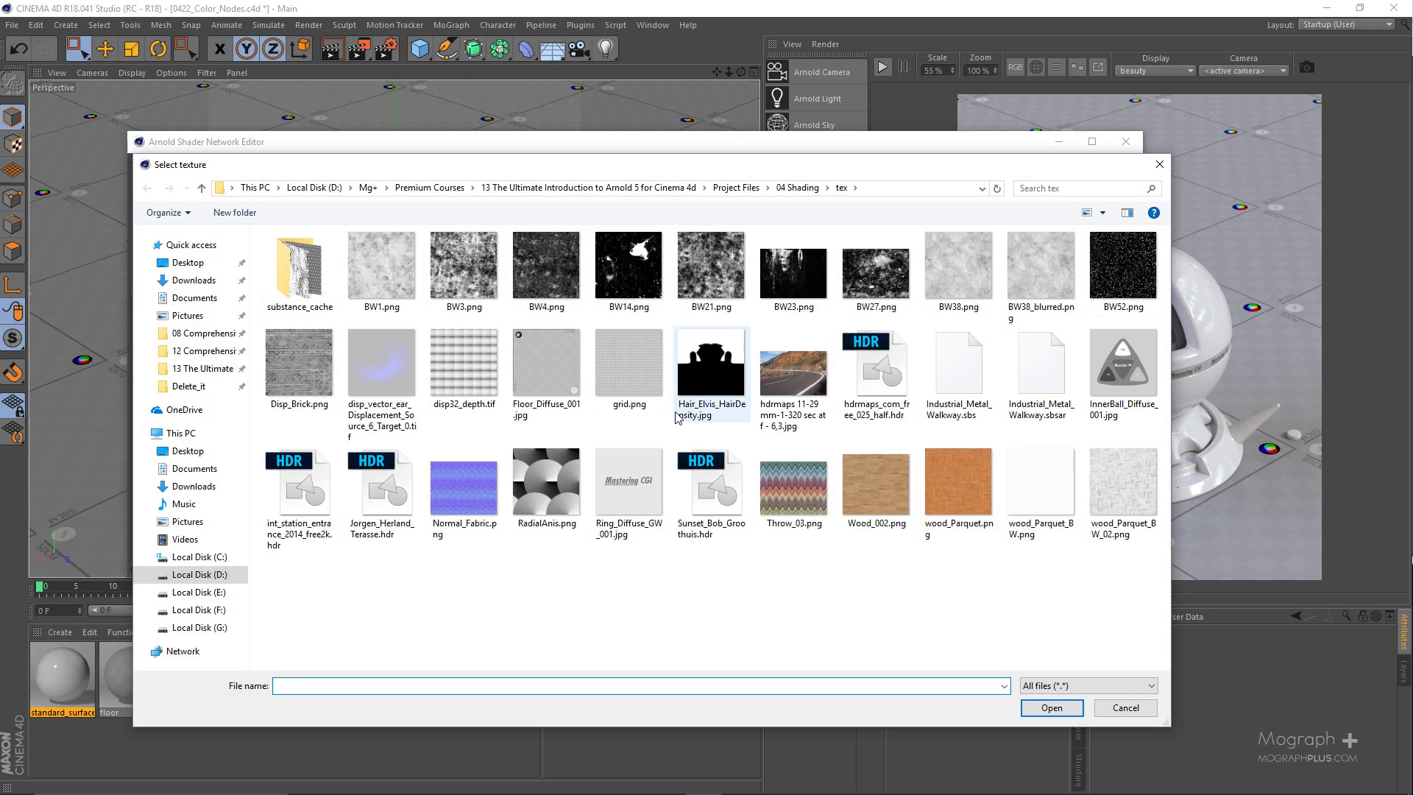
left_click(957, 482)
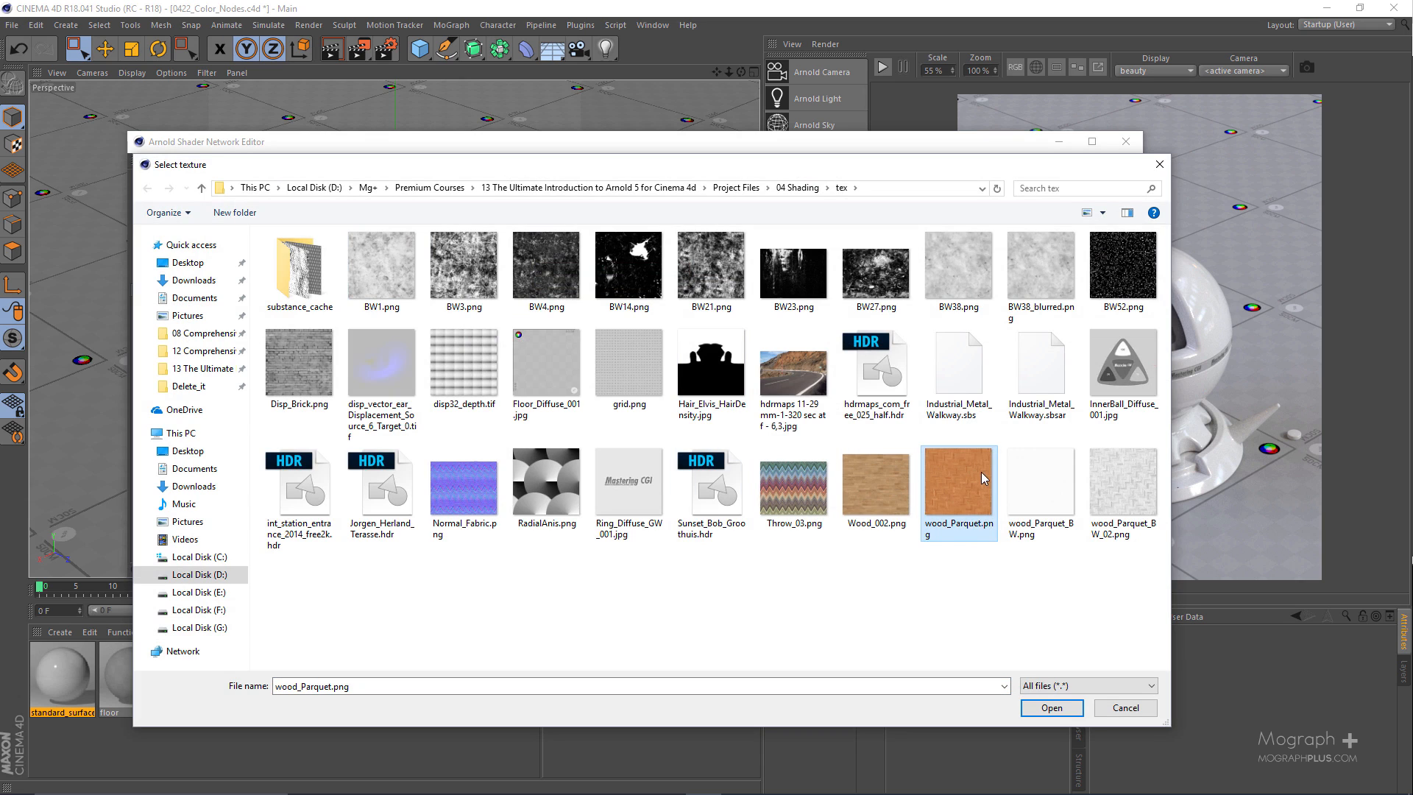
left_click(1049, 708)
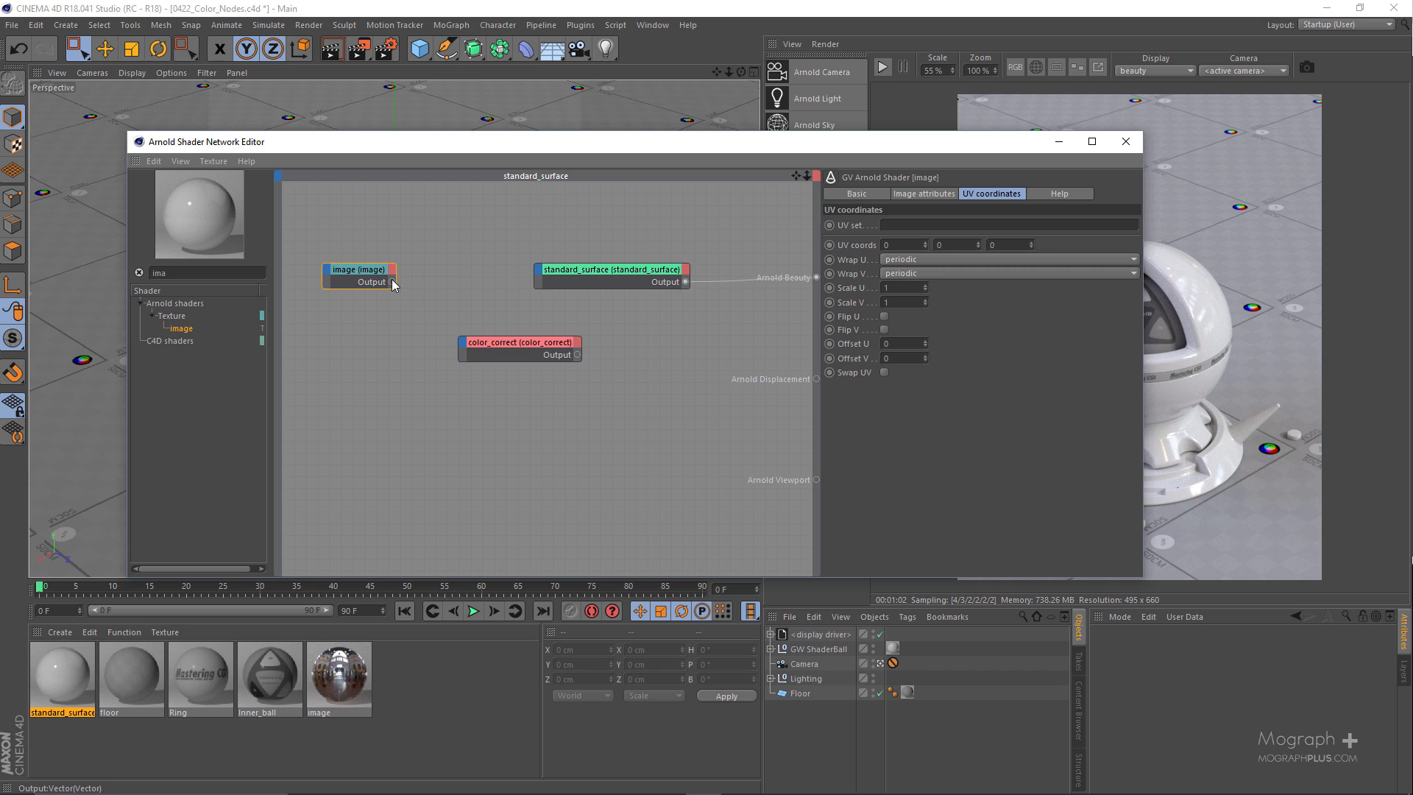
Connect the image node's output to the Base Color of the standard_surface node.
left_click_drag(391, 282, 541, 278)
mouse_move(608, 284)
left_click(666, 295)
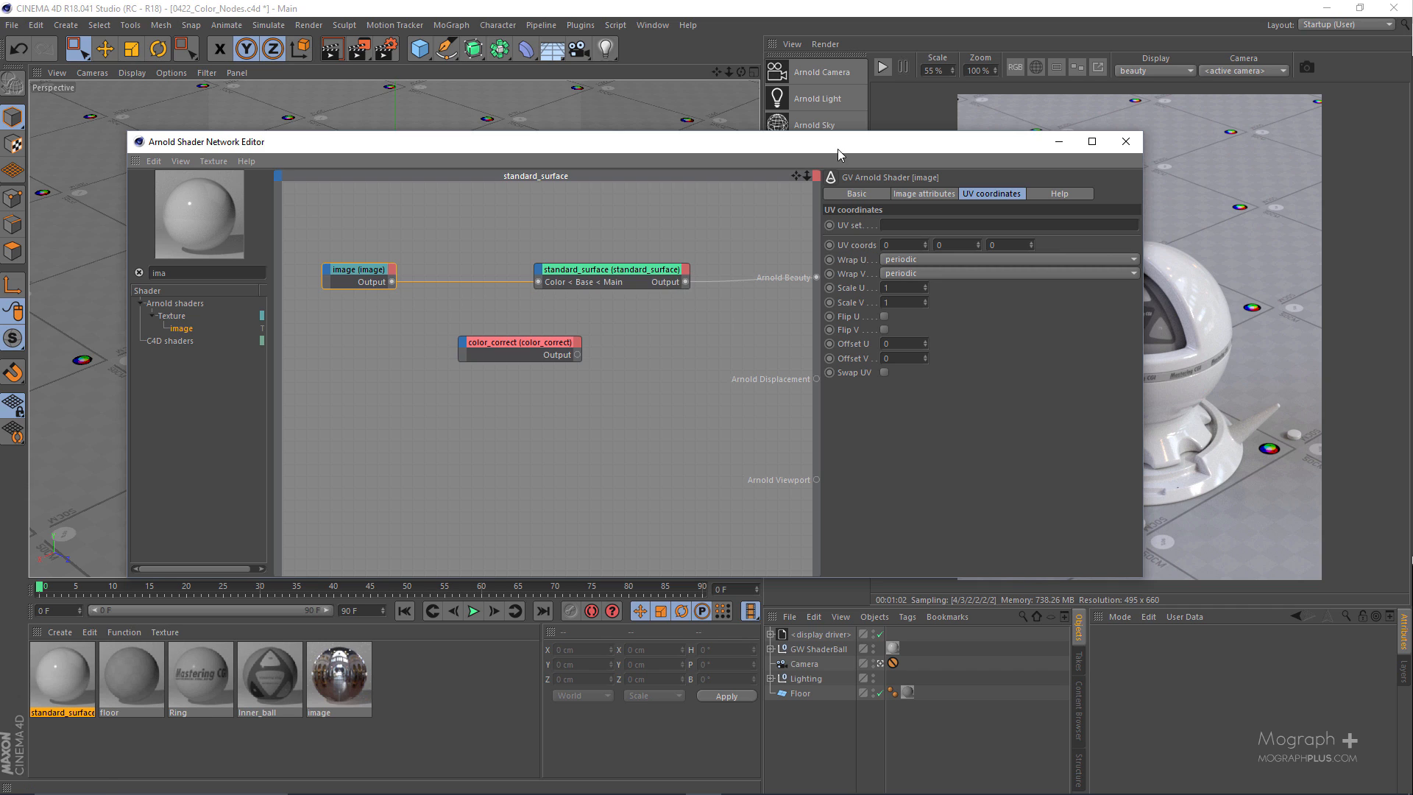
Define a render region around the shader ball in the IPR view and start the interactive render.
left_click_drag(885, 141, 501, 146)
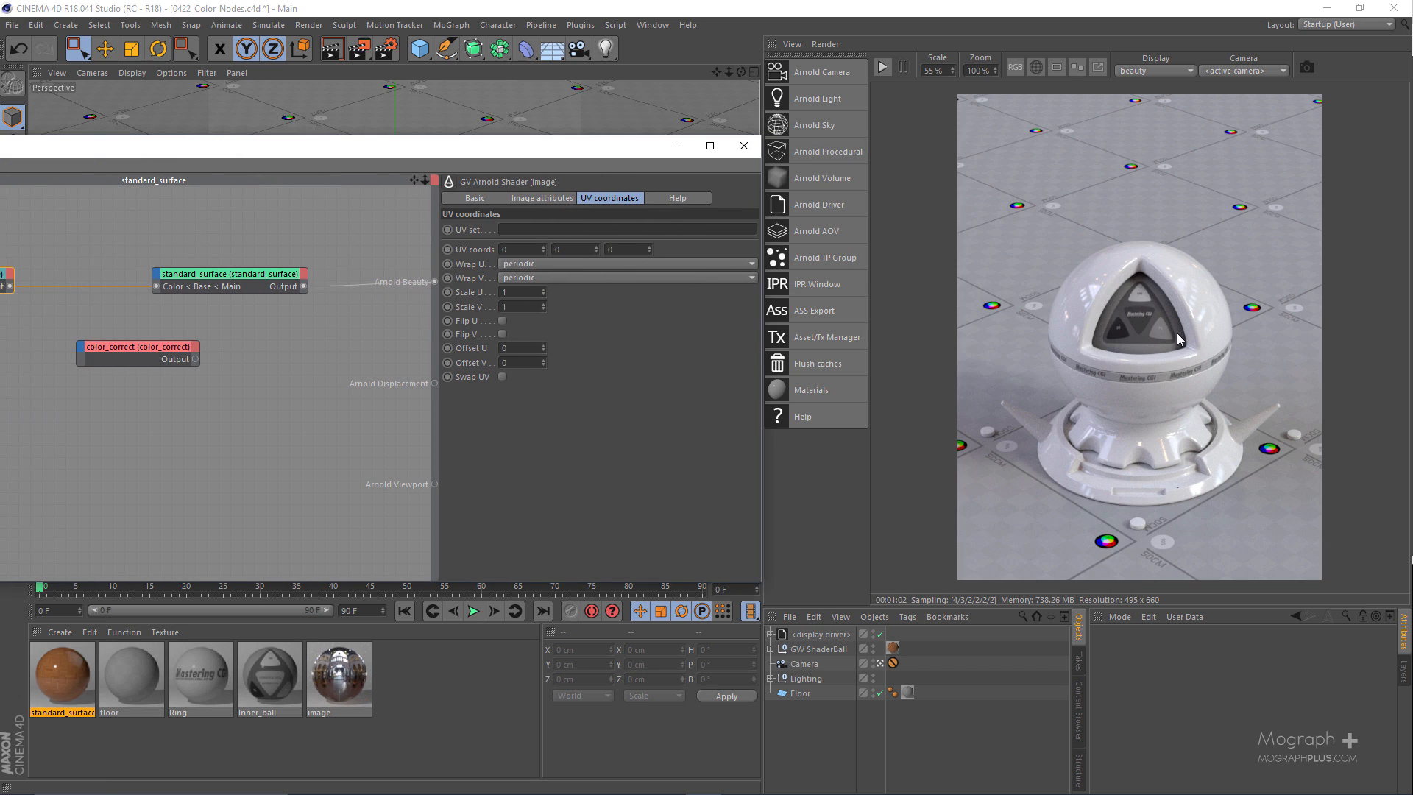
left_click_drag(986, 225, 1279, 510)
left_click_drag(986, 223, 1025, 231)
left_click(885, 68)
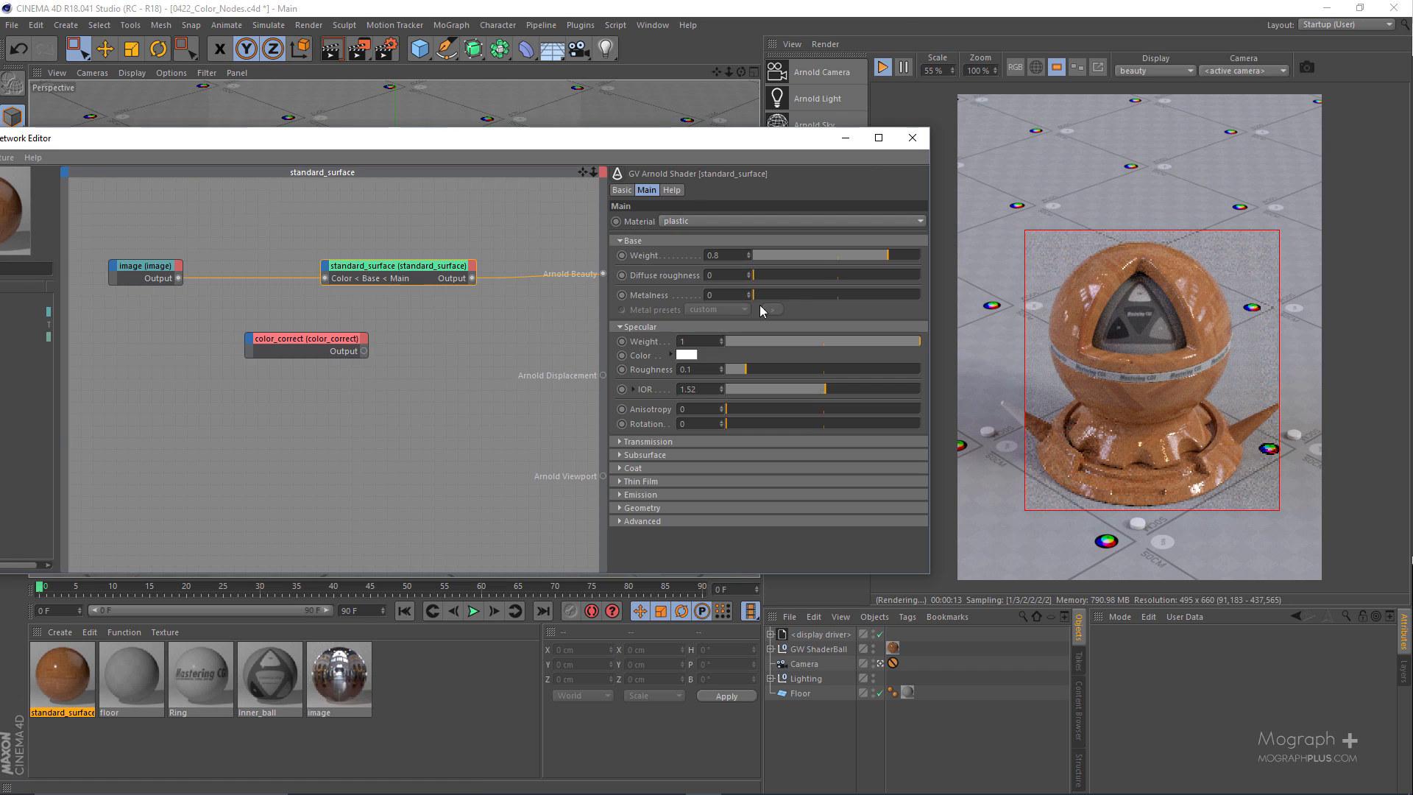
Set the standard_surface node's base weight to 1 and its specular IOR to 2.5.
left_click_drag(886, 257, 965, 259)
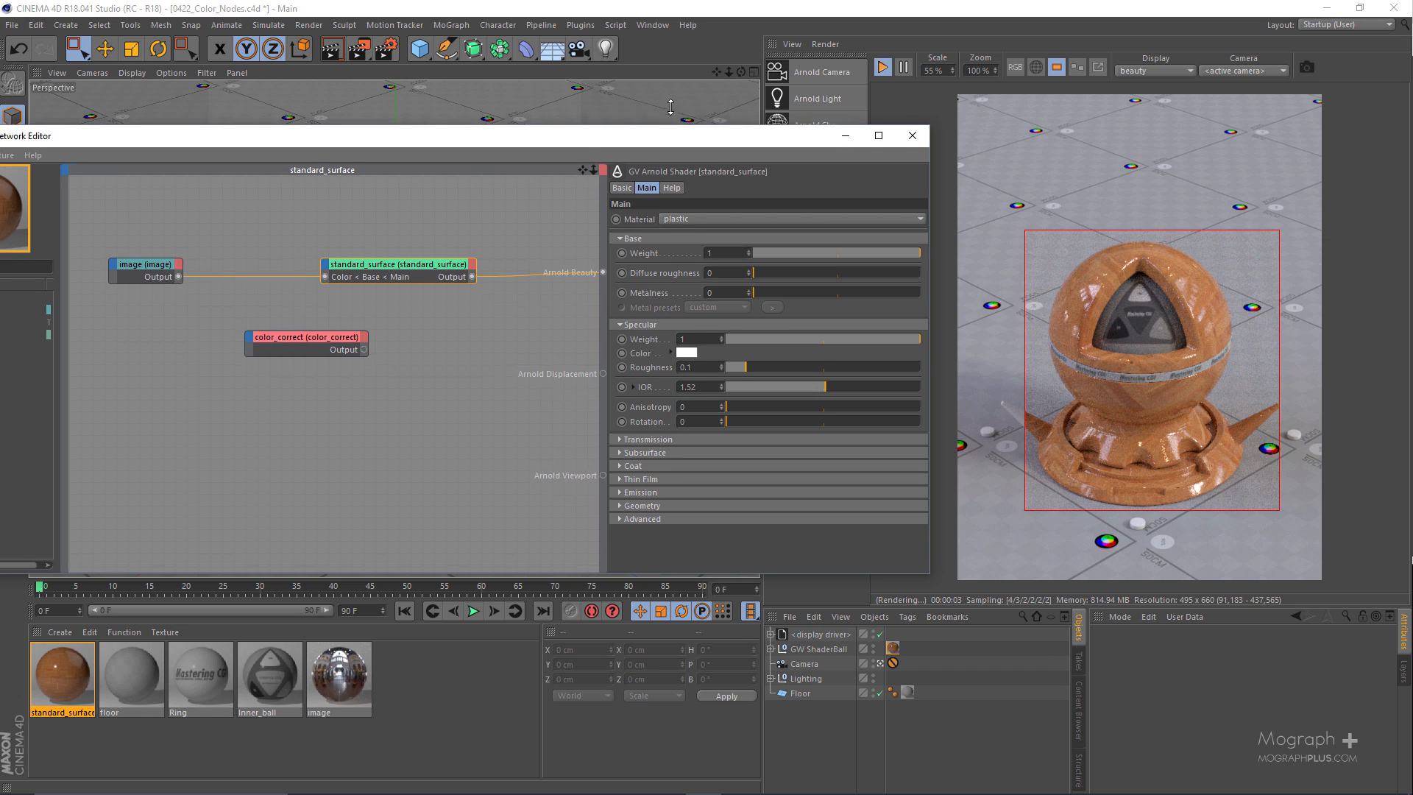
left_click_drag(662, 138, 662, 89)
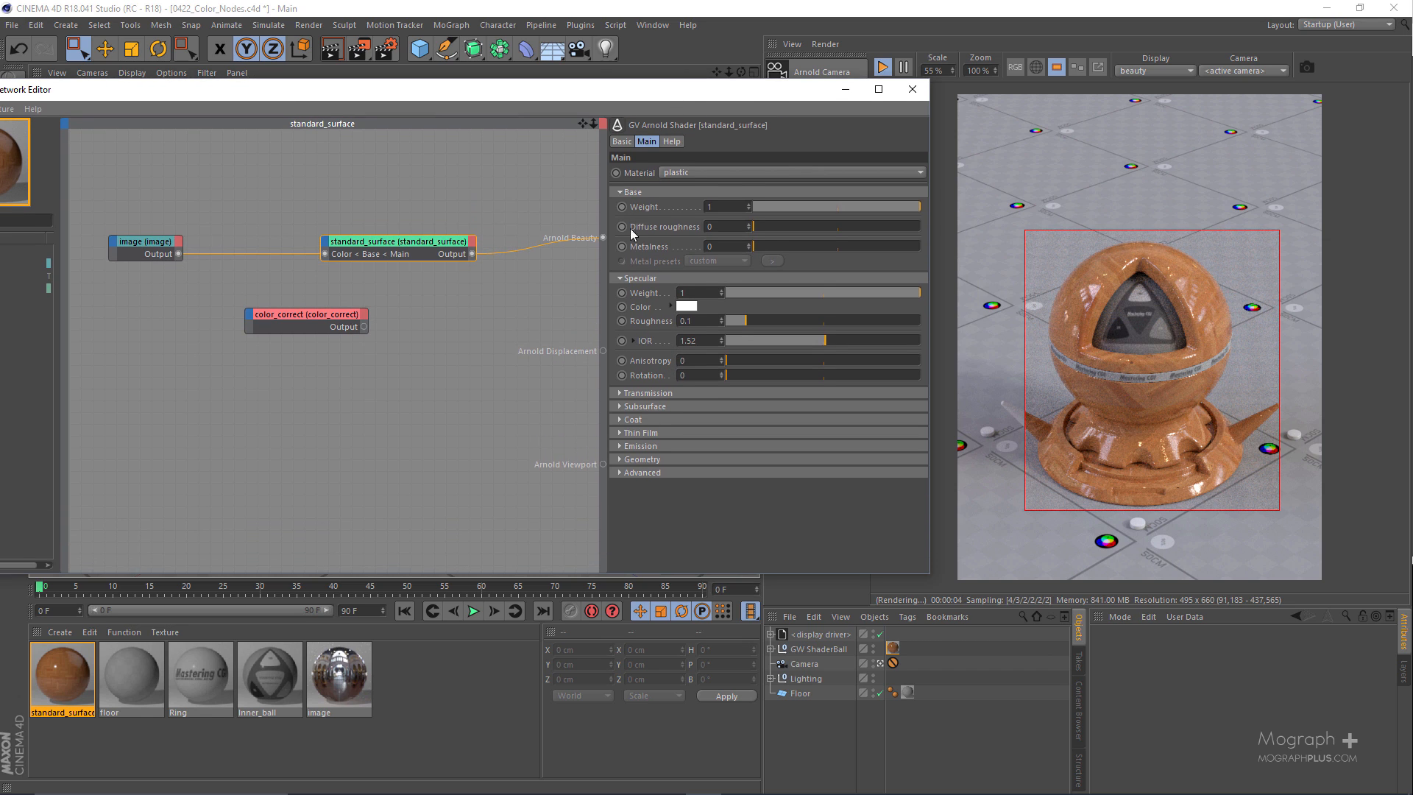
left_click(697, 344)
type("2.5")
key("Return")
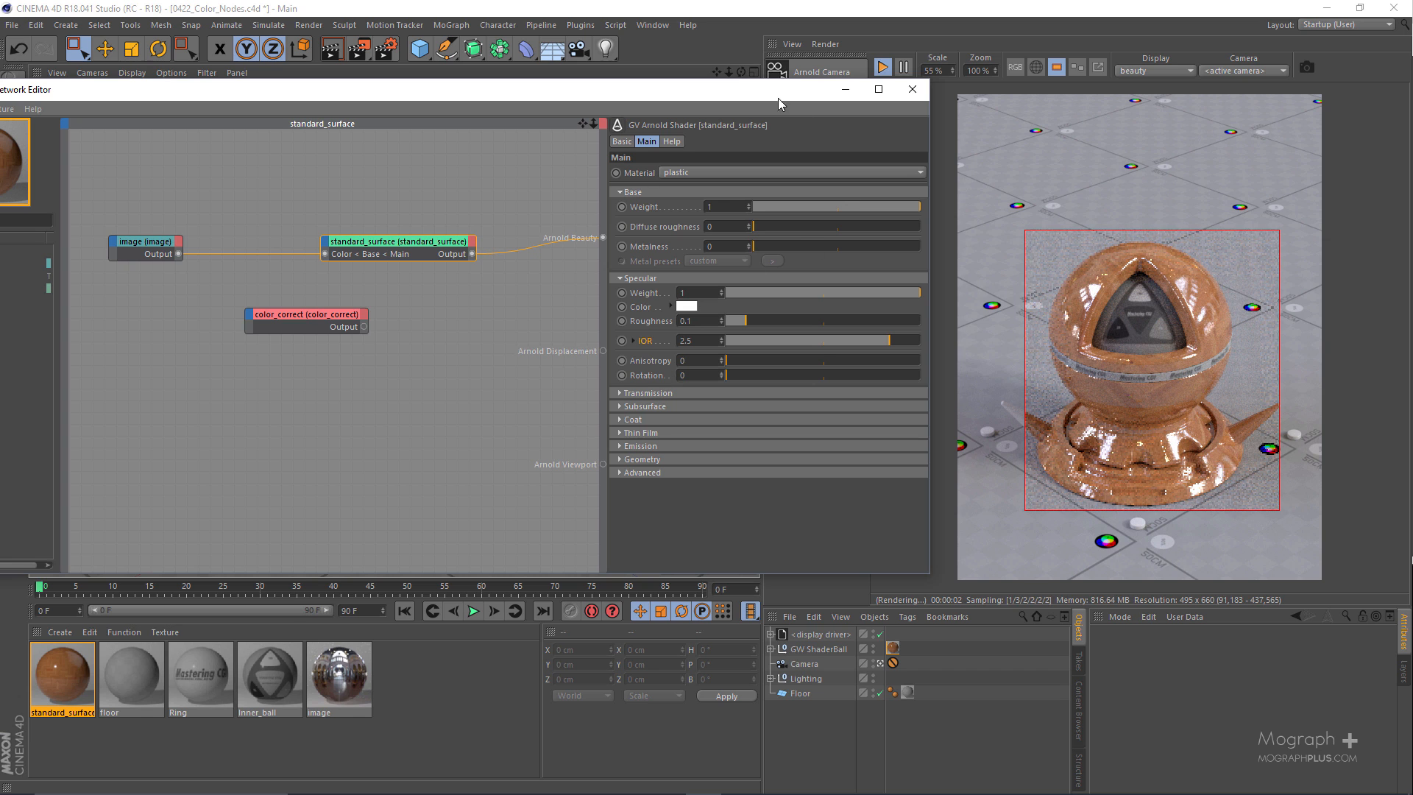
left_click_drag(696, 93, 774, 120)
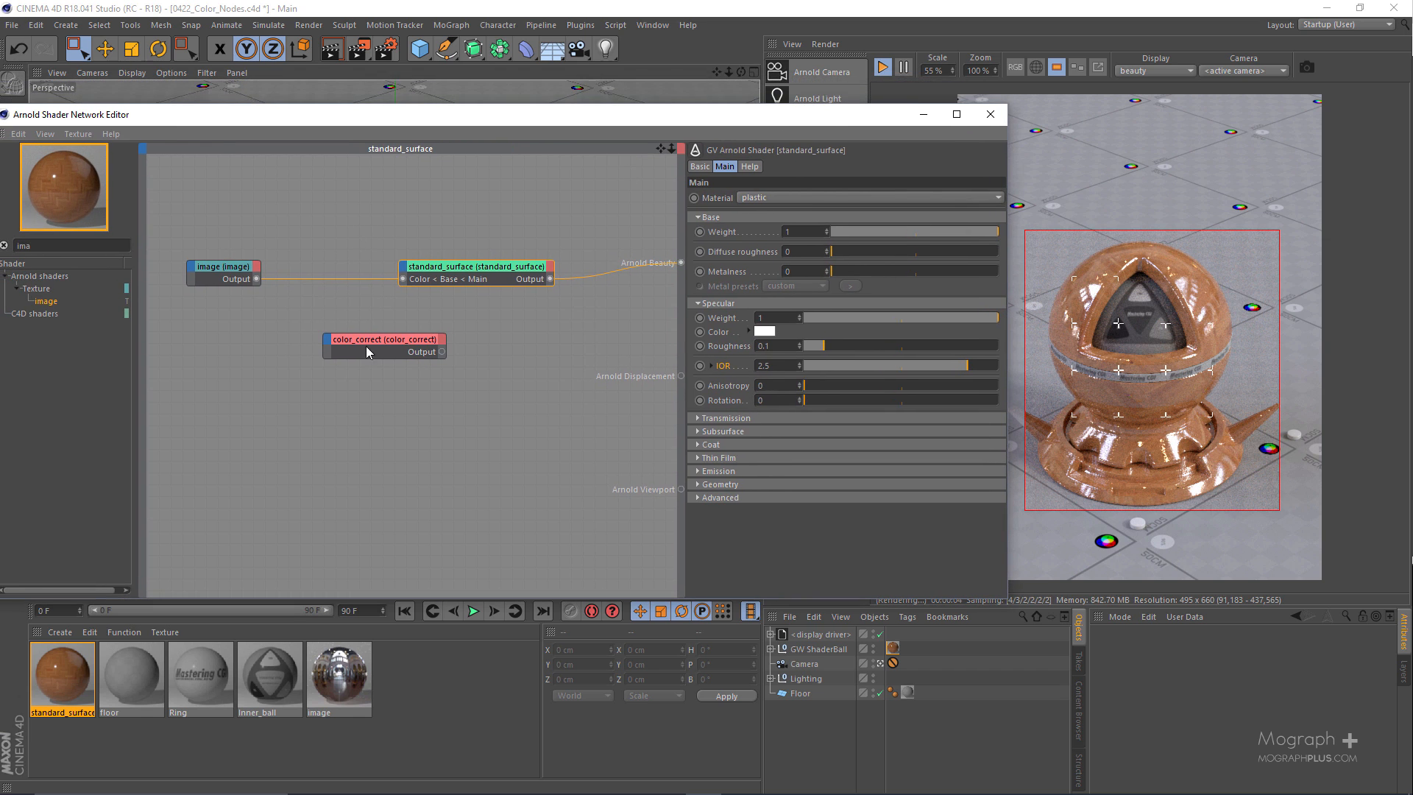
Place the color_correct node below and between the other two nodes and connect the image output to its Input.
left_click_drag(386, 341, 379, 420)
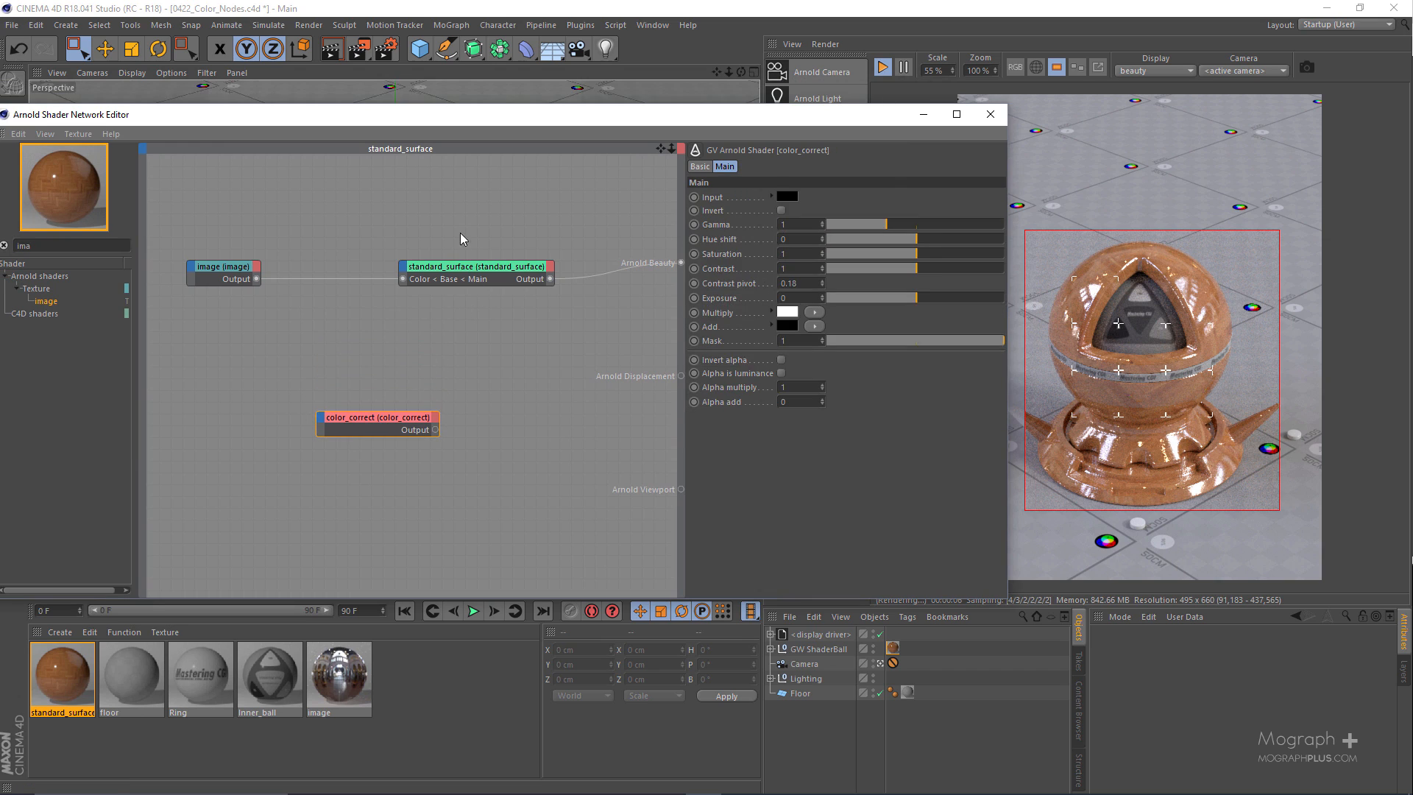
left_click(464, 270)
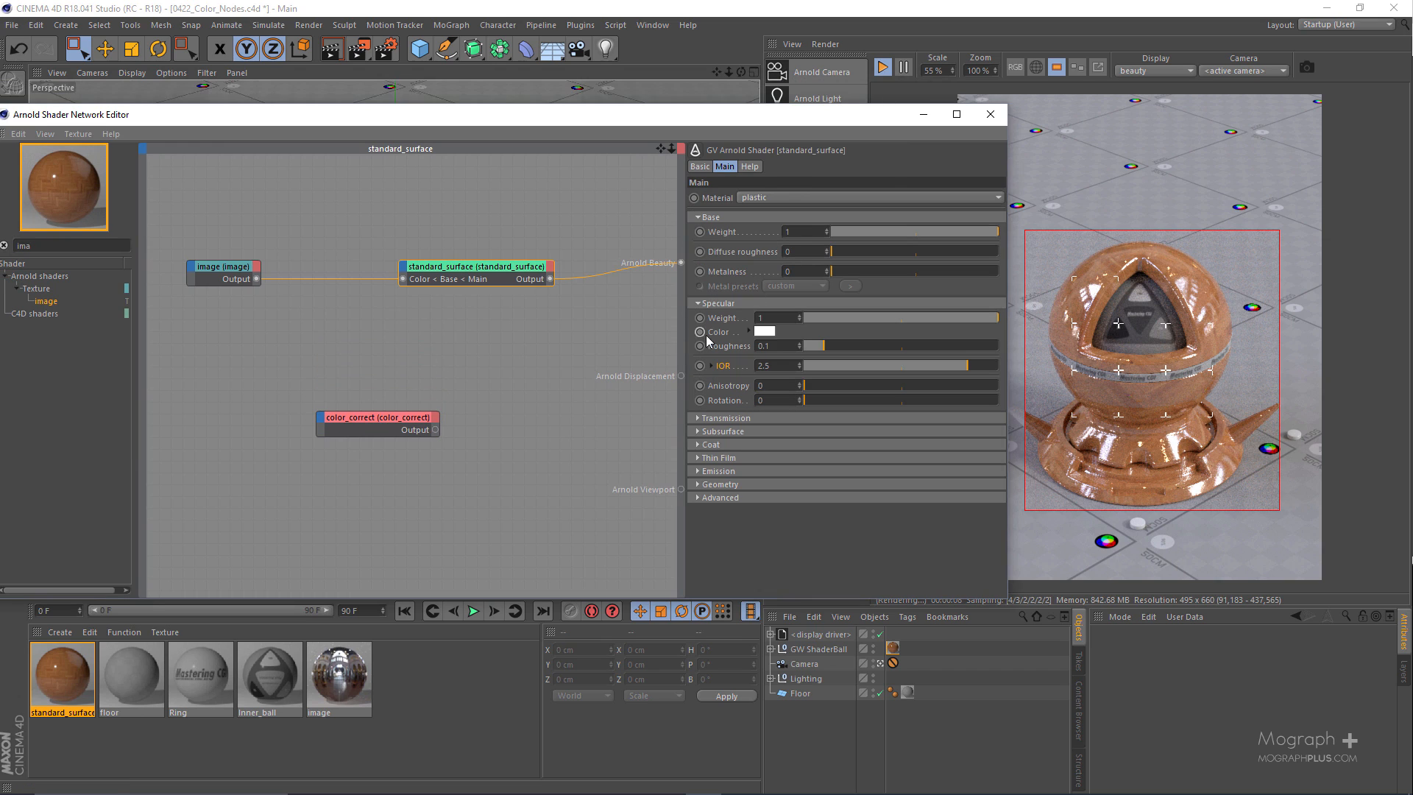
left_click(214, 274)
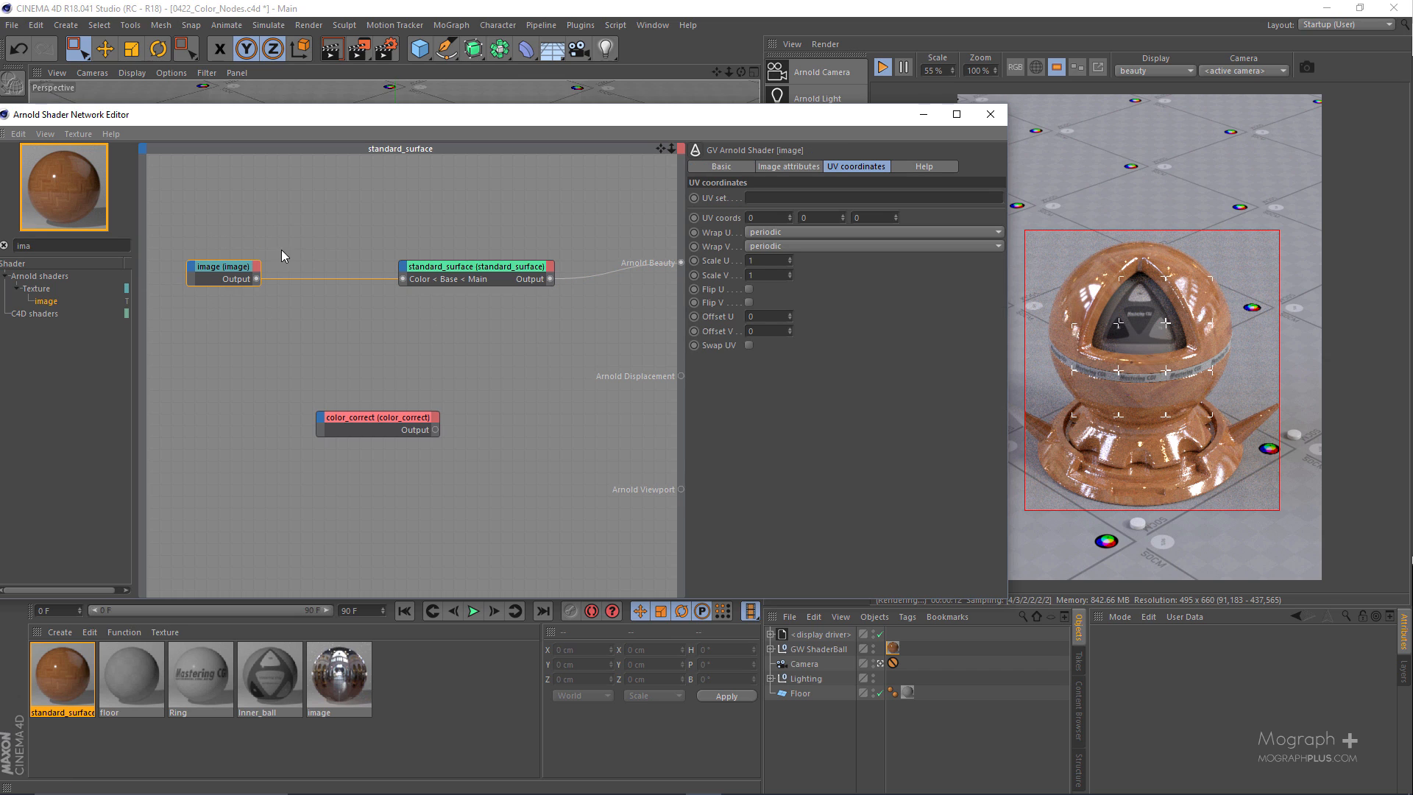
left_click(340, 429)
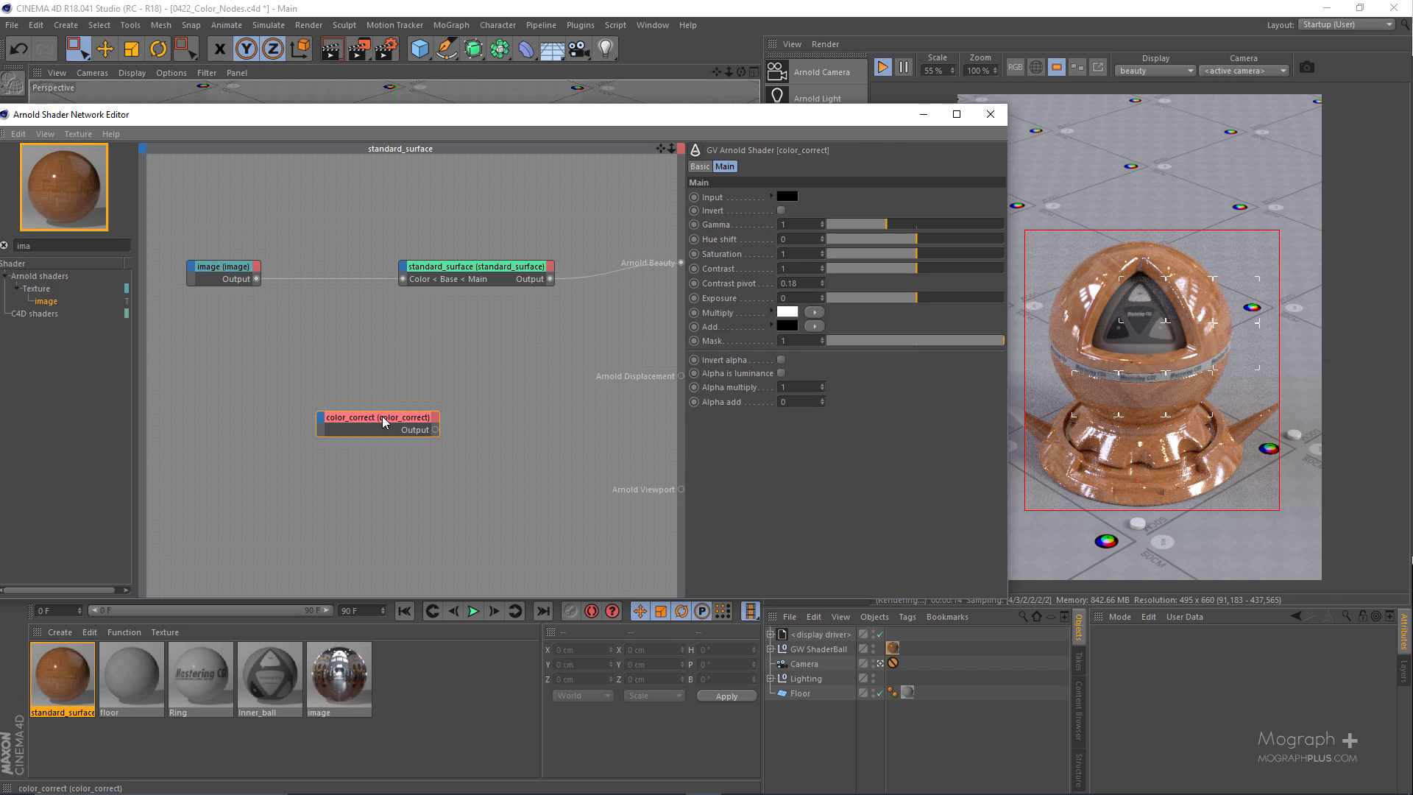
left_click_drag(380, 414, 364, 350)
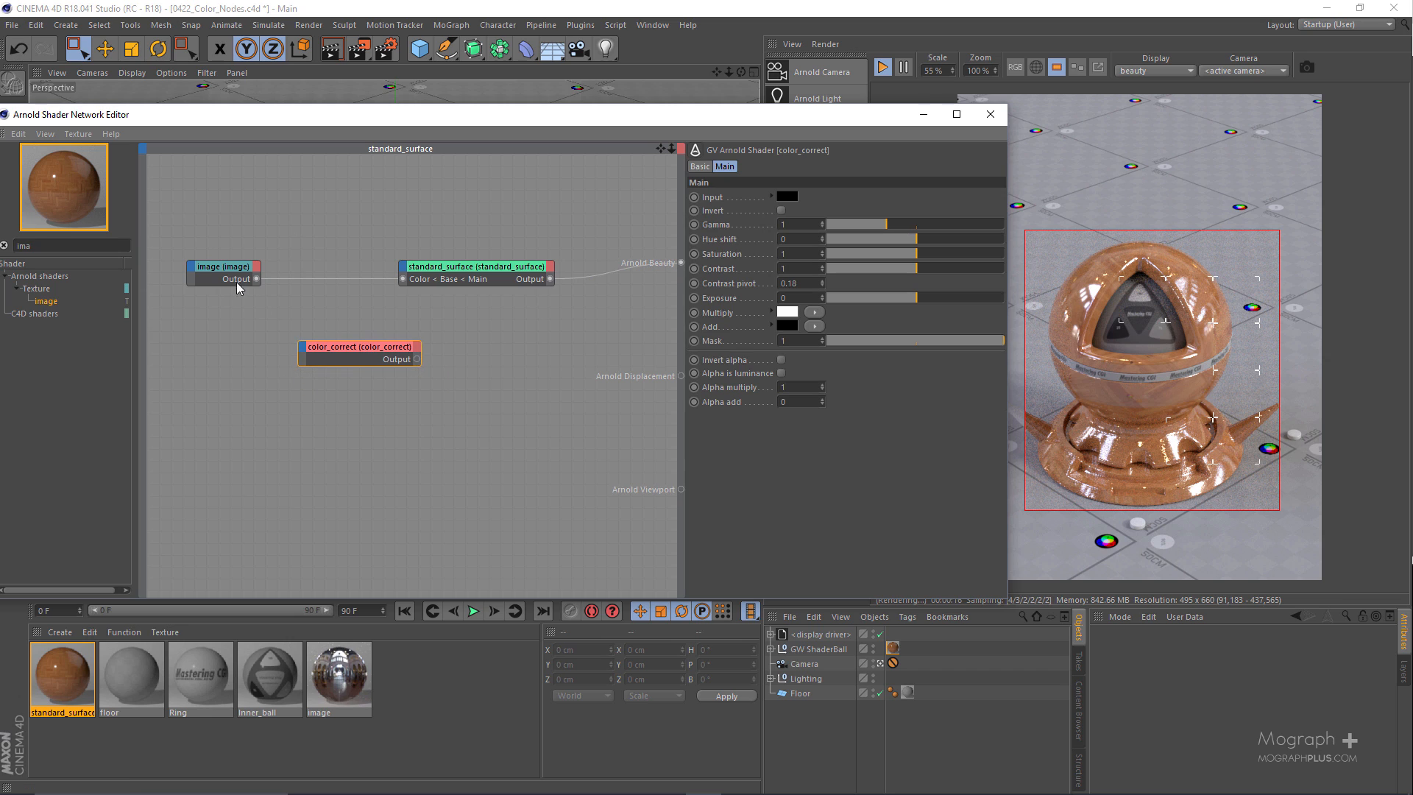
left_click_drag(256, 279, 302, 359)
left_click(382, 363)
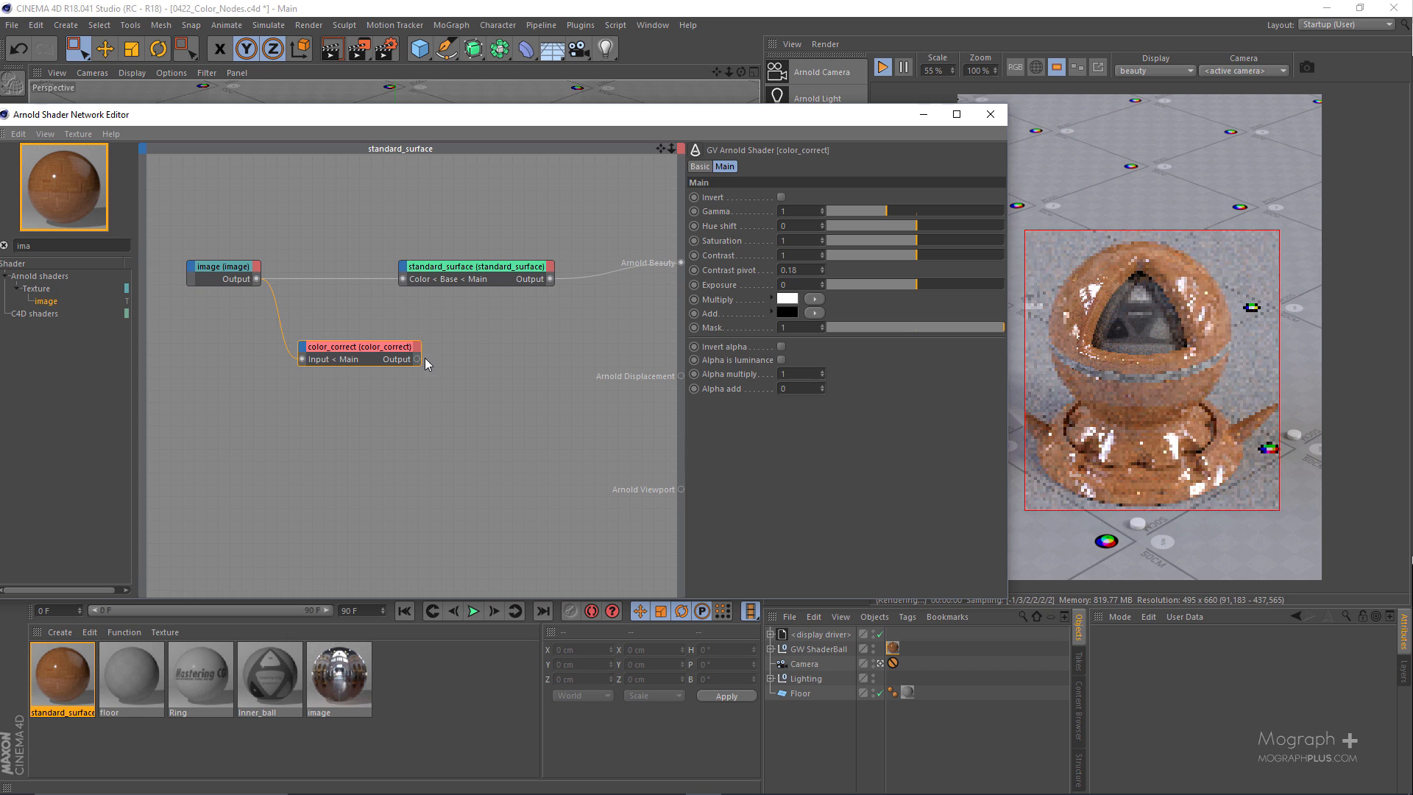
Connect the color_correct node's output directly to Arnold Beauty in place of the standard_surface.
left_click_drag(434, 337, 393, 373)
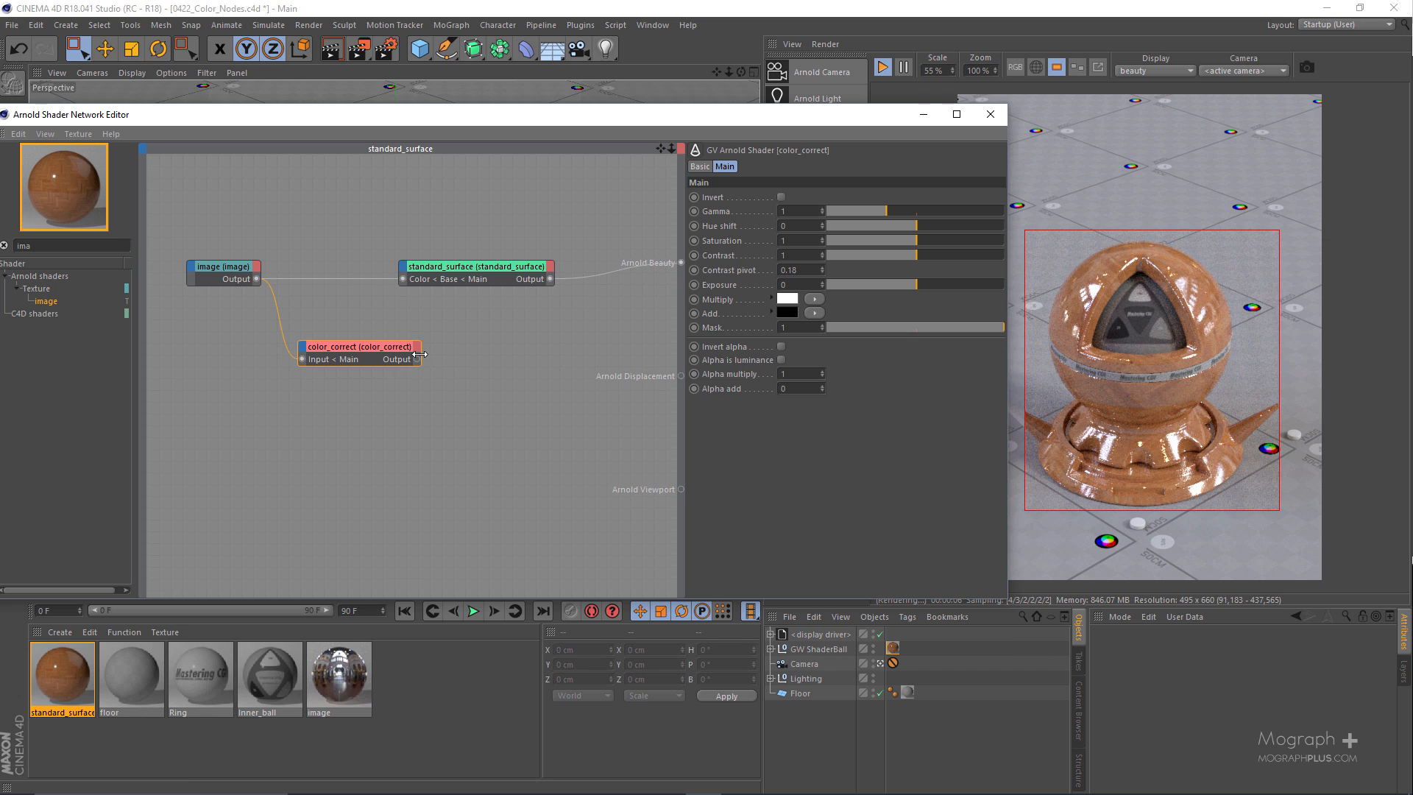
left_click_drag(418, 358, 681, 263)
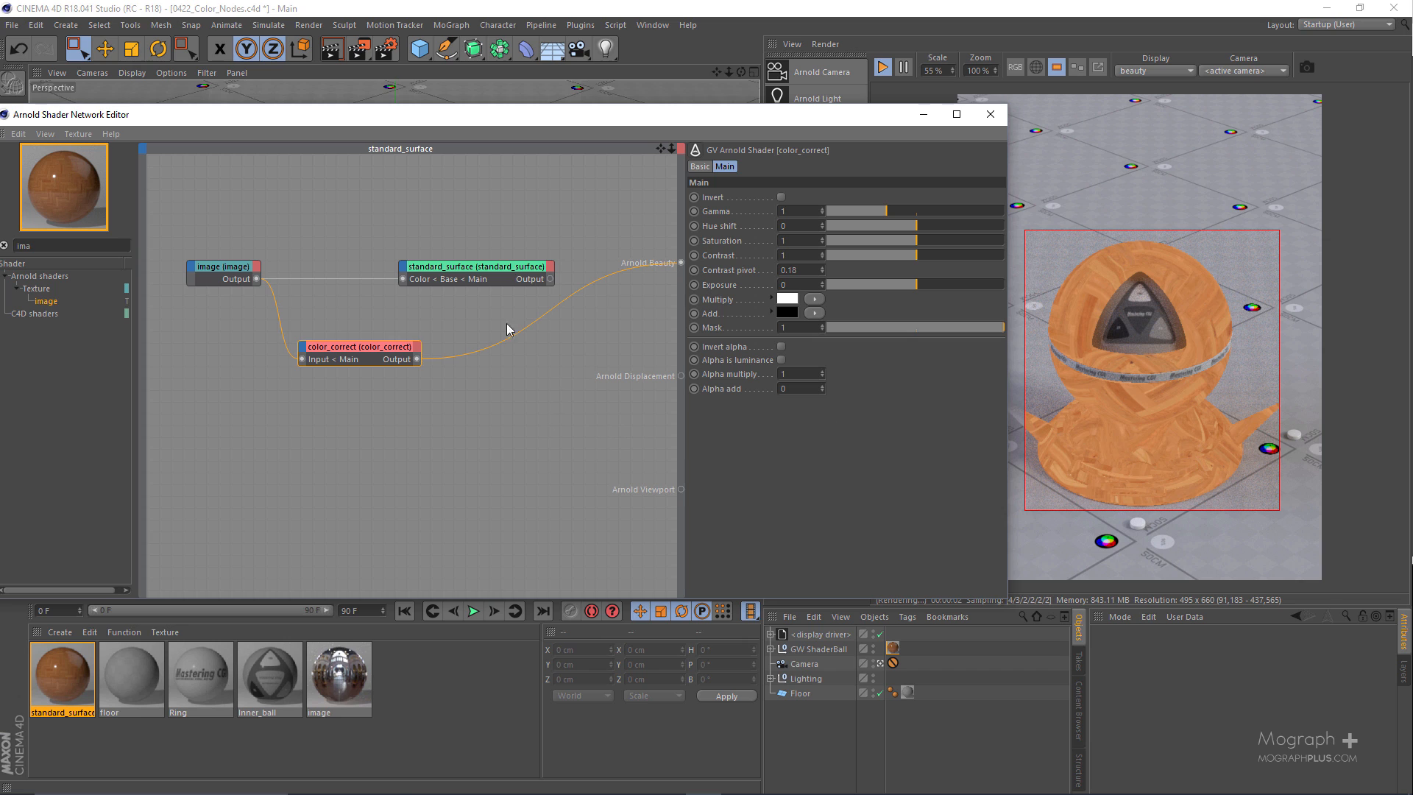
left_click_drag(381, 311, 380, 309)
Set the image node's Scale U and Scale V to 2.
left_click(221, 266)
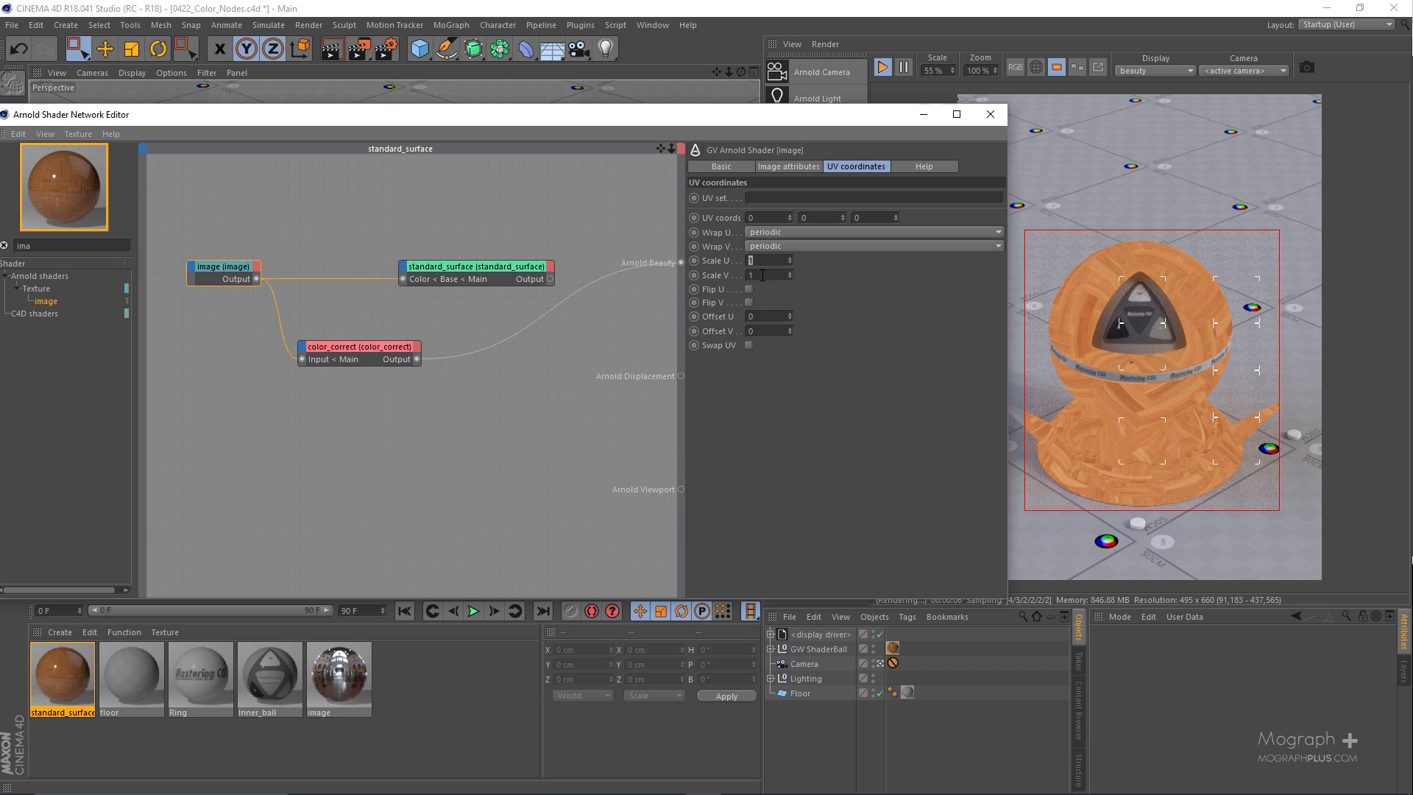
type("2")
key("Tab")
type("2")
key("Return")
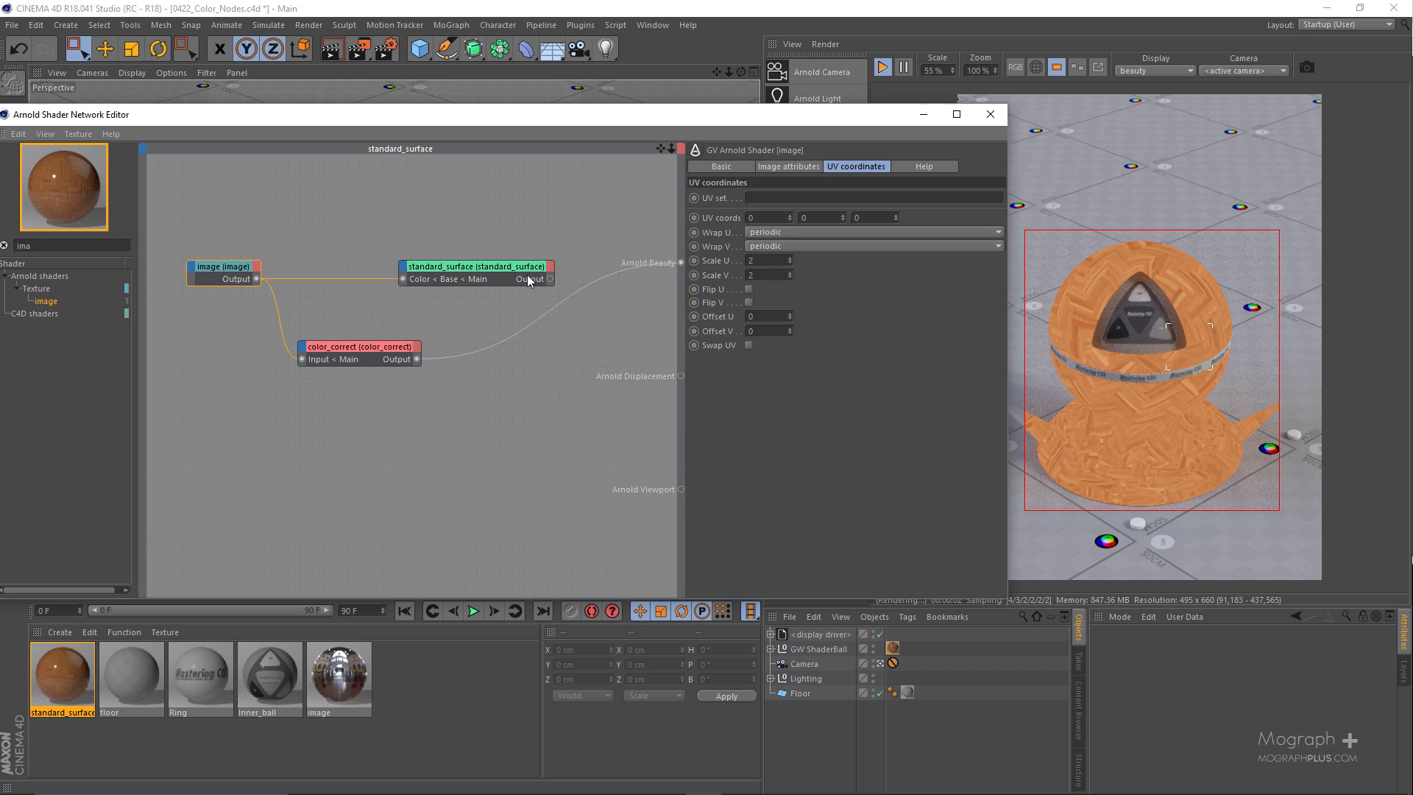
Set the color_correct node's Saturation to 0 and its Gamma to 0.7.
left_click_drag(403, 321, 374, 392)
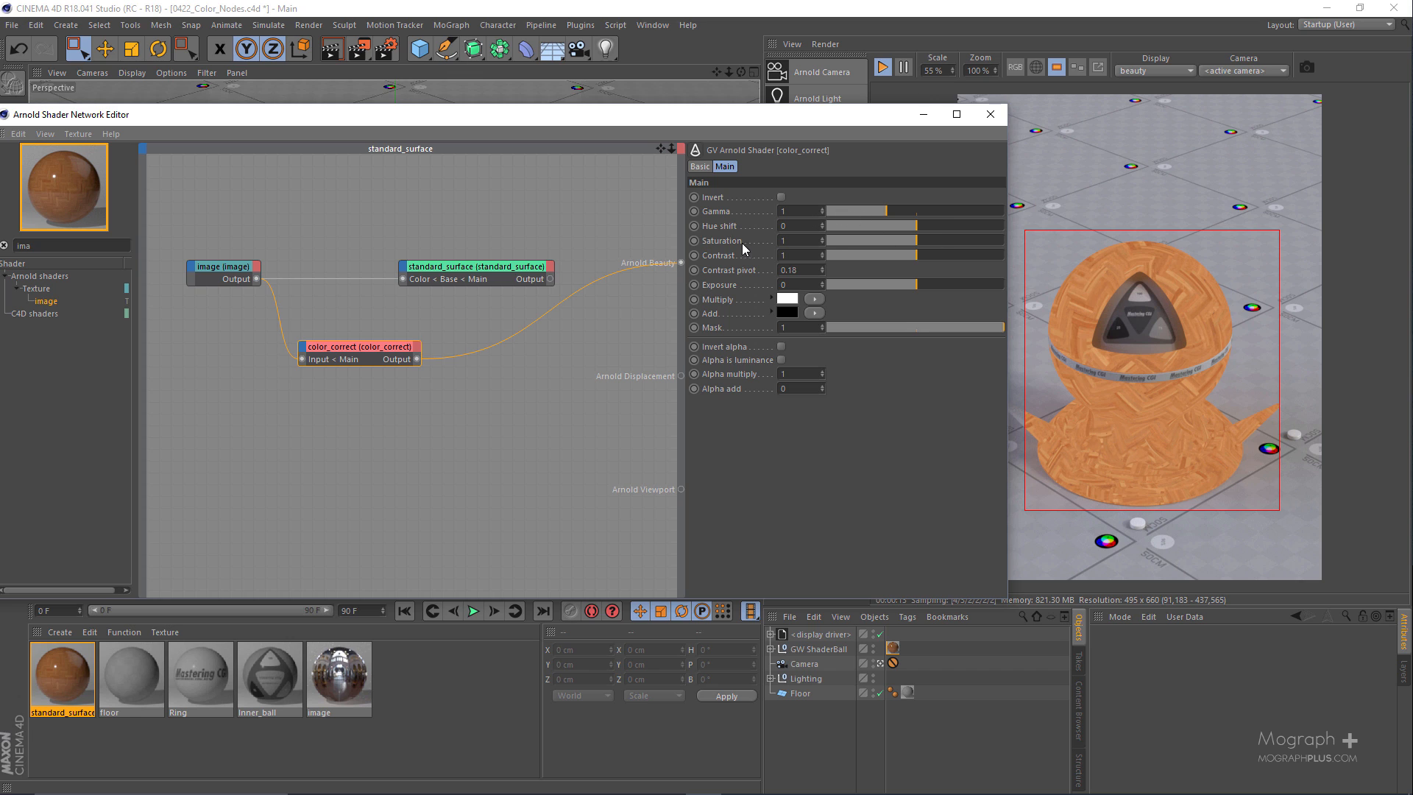
left_click(830, 242)
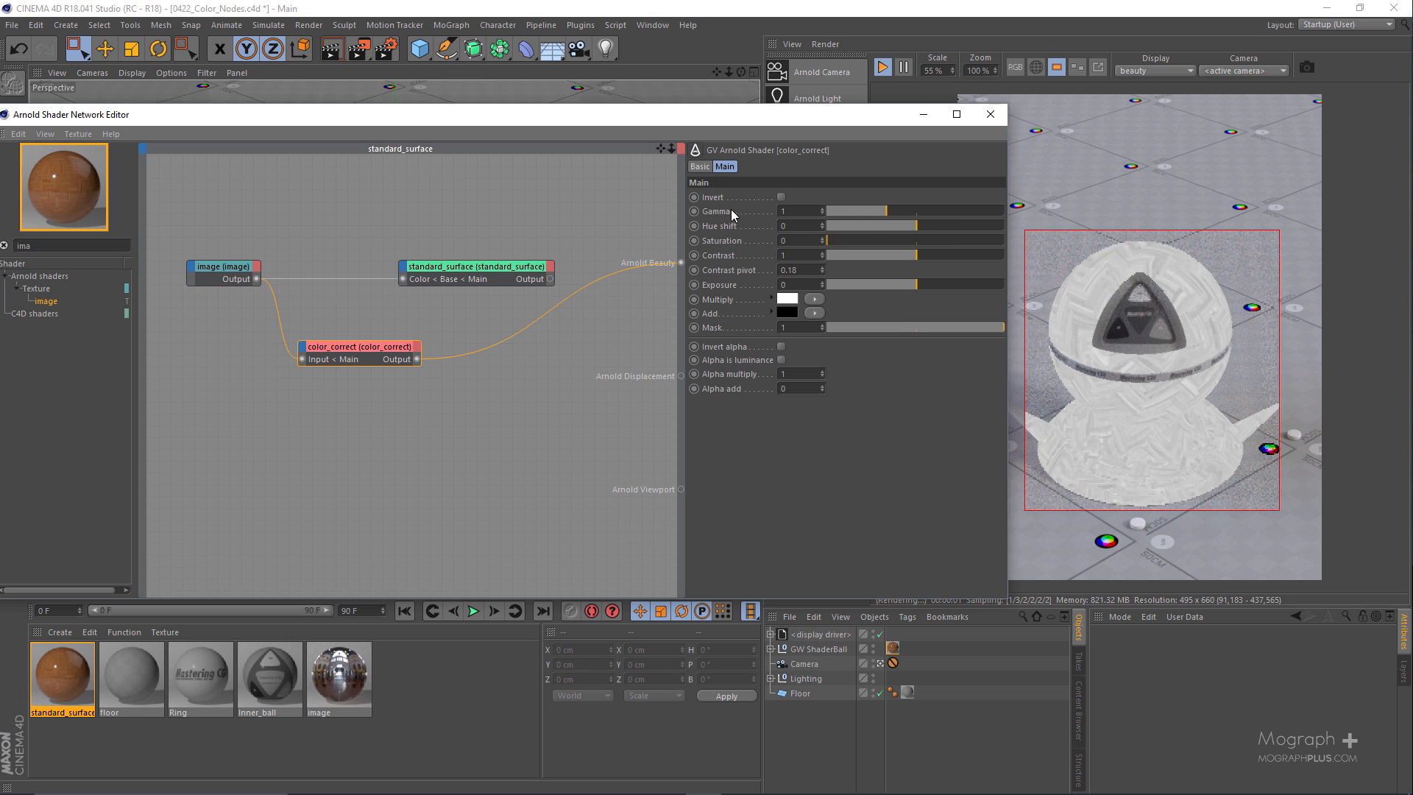
left_click_drag(871, 212, 868, 211)
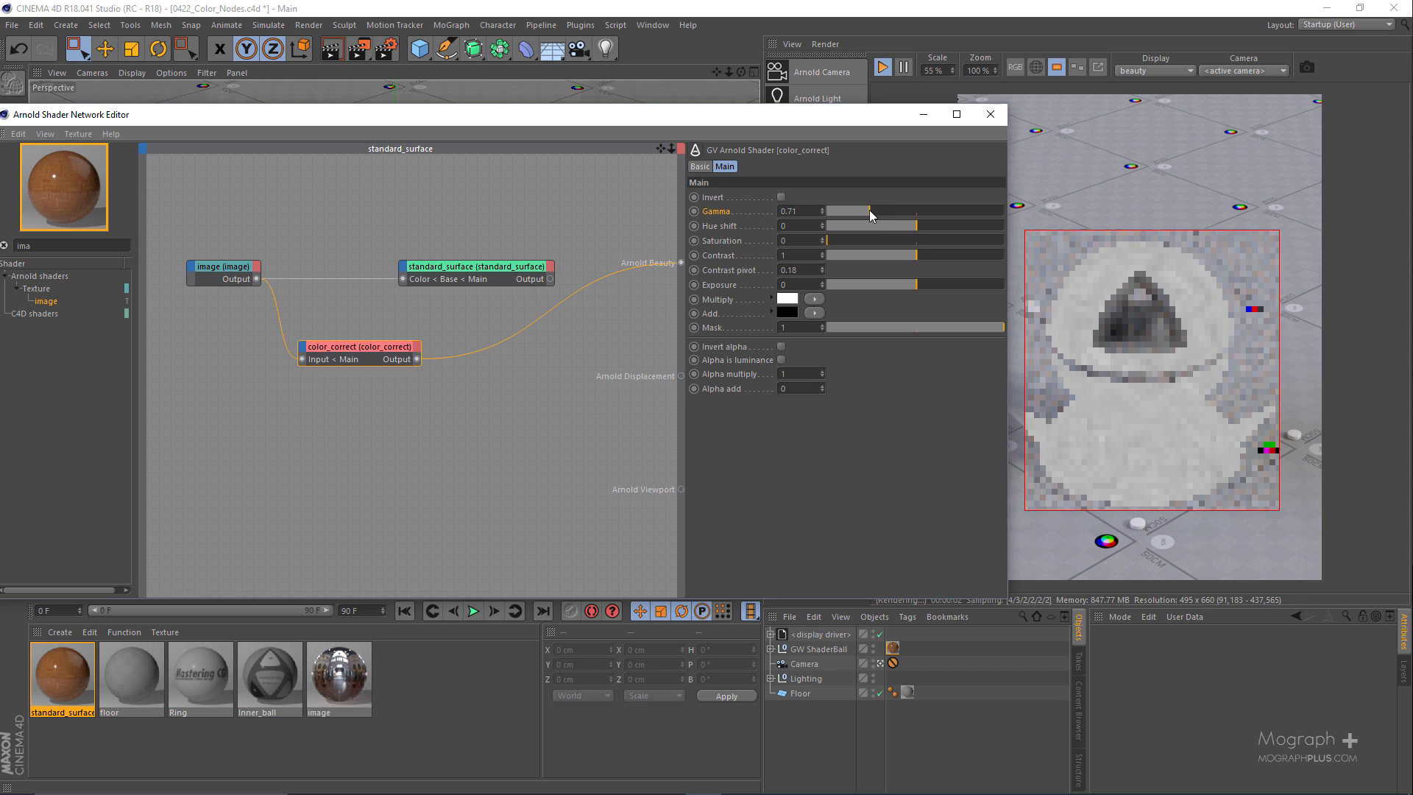
double_click(802, 212)
type("0.7")
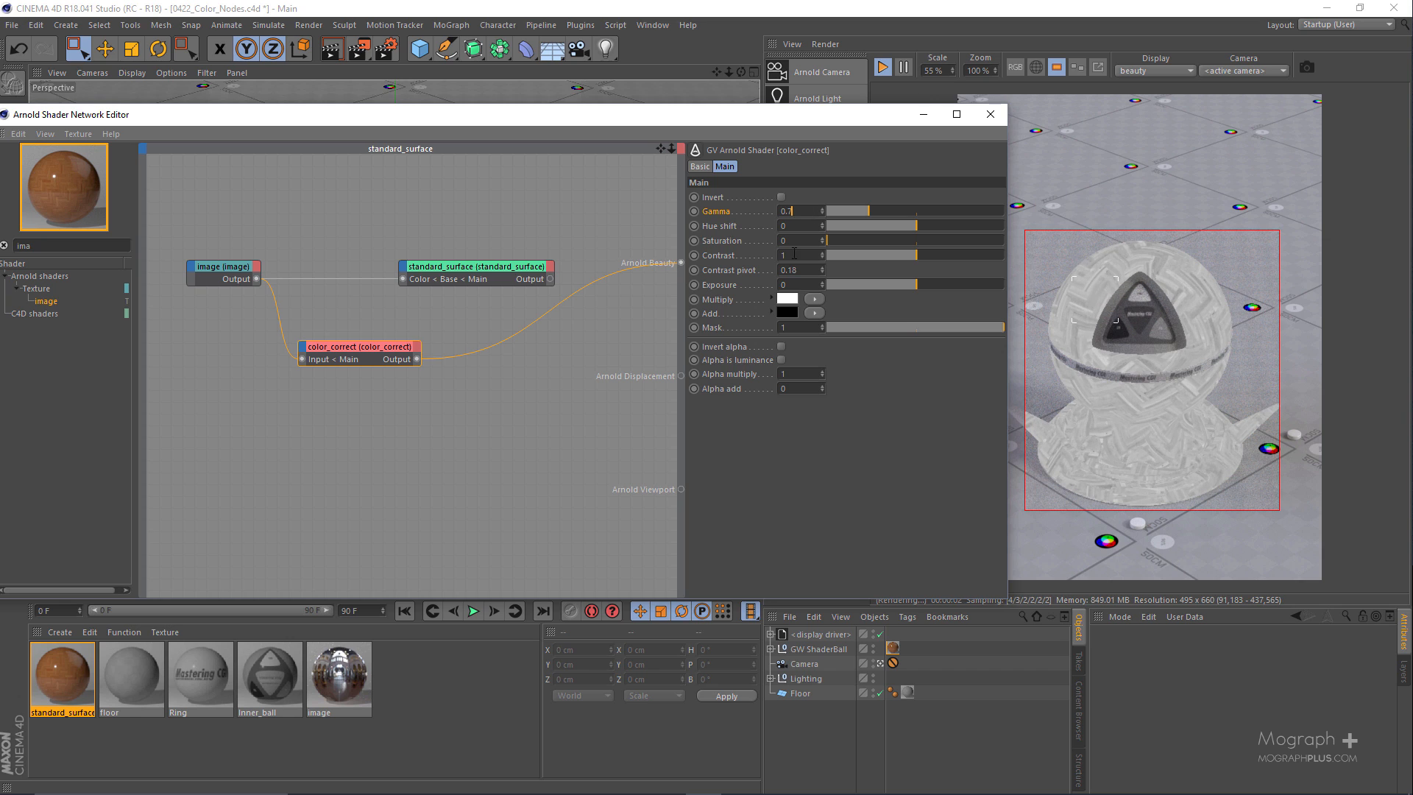
key("Return")
Connect the color_correct node's output to the specular Weight of the standard_surface node.
left_click_drag(416, 359, 403, 271)
mouse_move(463, 293)
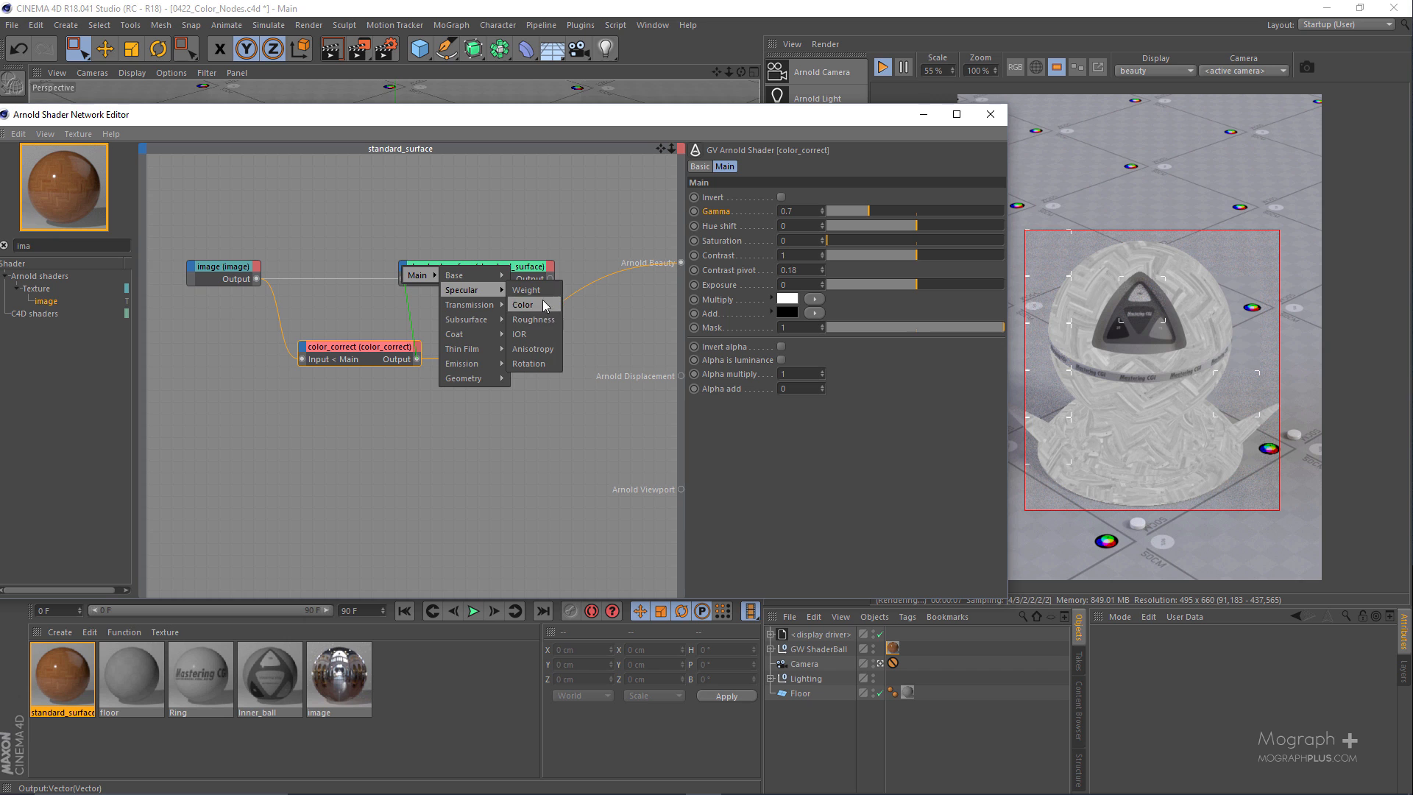
left_click(526, 290)
Make the standard_surface node the beauty root shader to preview the full material on the shader ball.
left_click(468, 294)
key("alt+w")
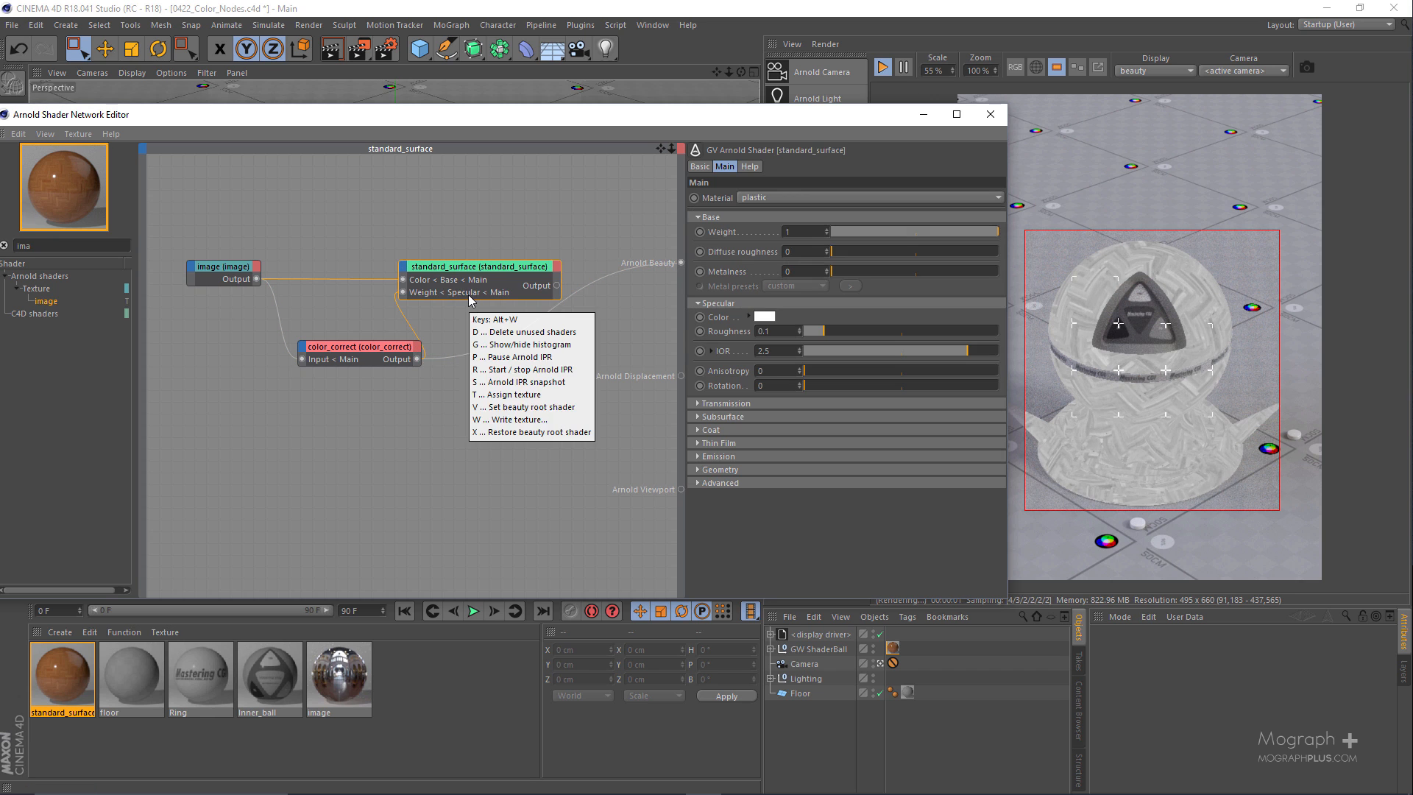
key("a")
scroll(1106, 284, "up", 2)
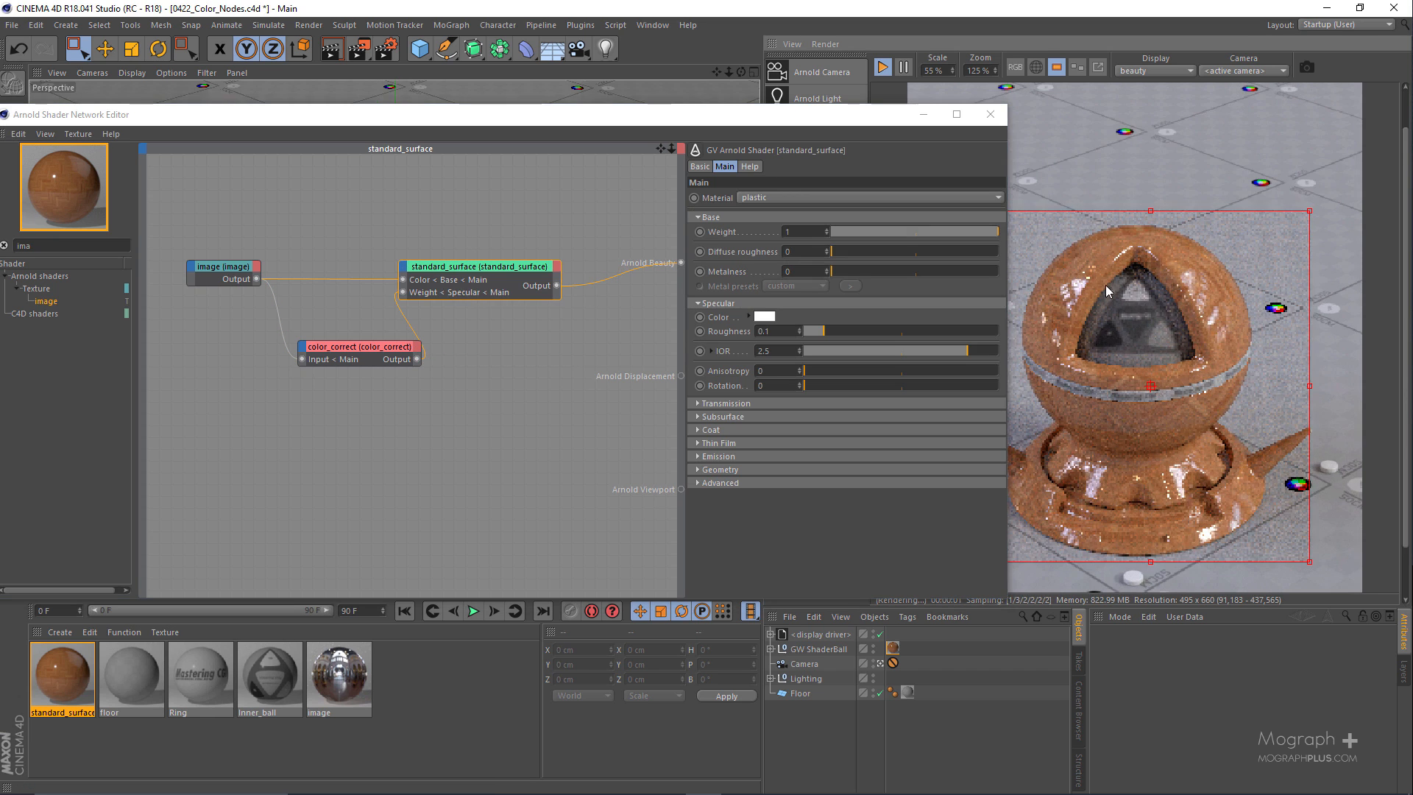
middle_click_drag(1089, 265, 1105, 226)
left_click_drag(805, 123, 689, 122)
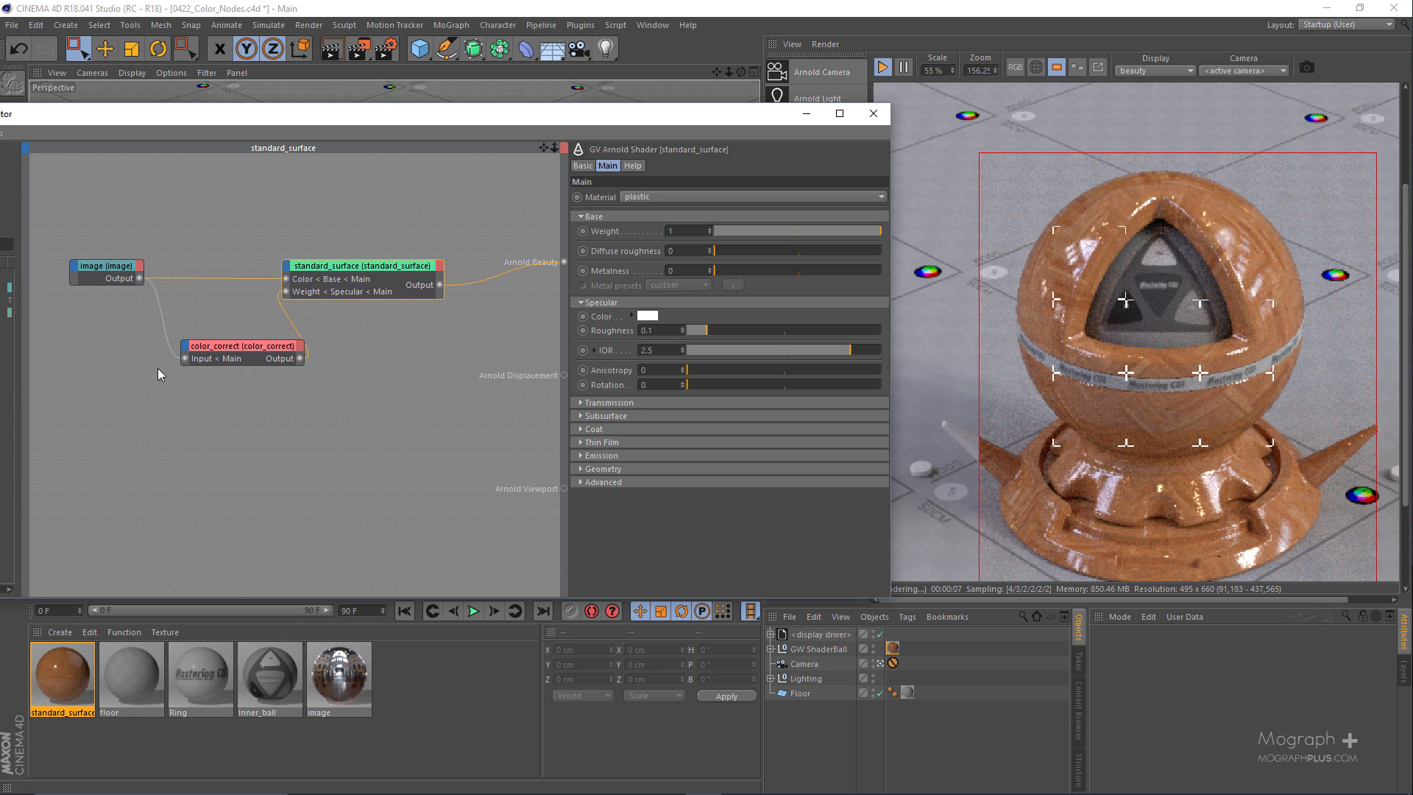
Lower the color_correct node's Exposure to -1 and further to -2.
left_click(203, 359)
left_click(337, 264)
left_click(211, 363)
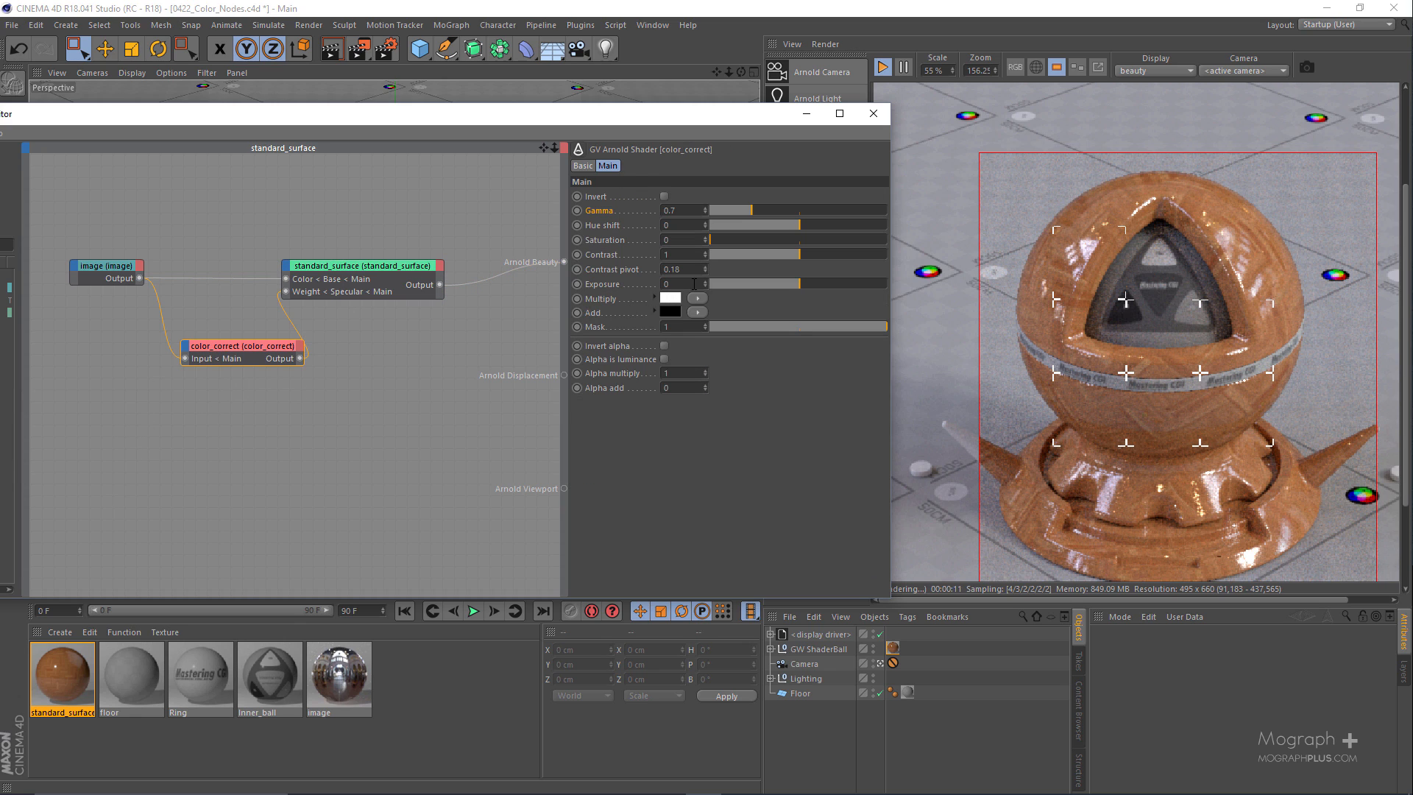
type("-1")
key("Return")
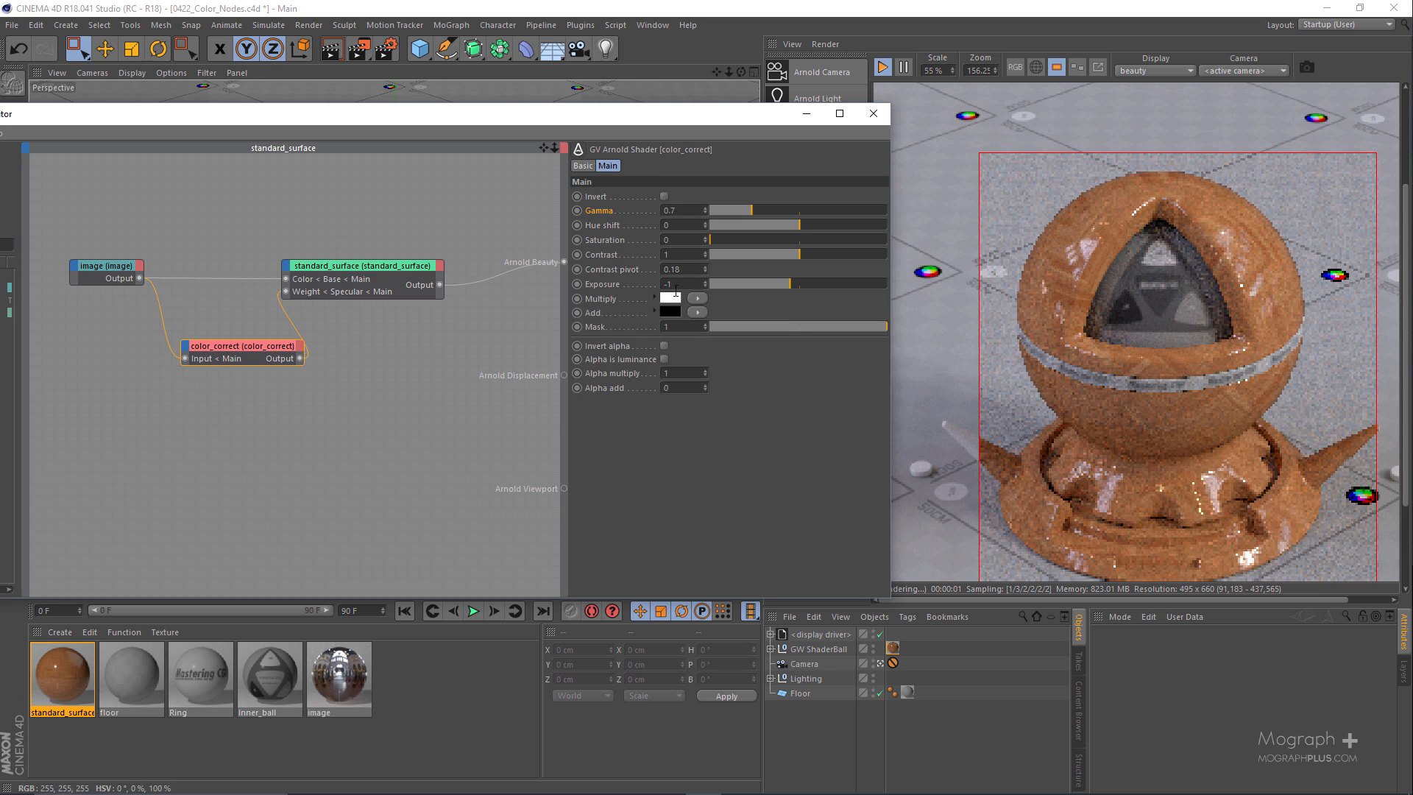
double_click(683, 282)
type("-2")
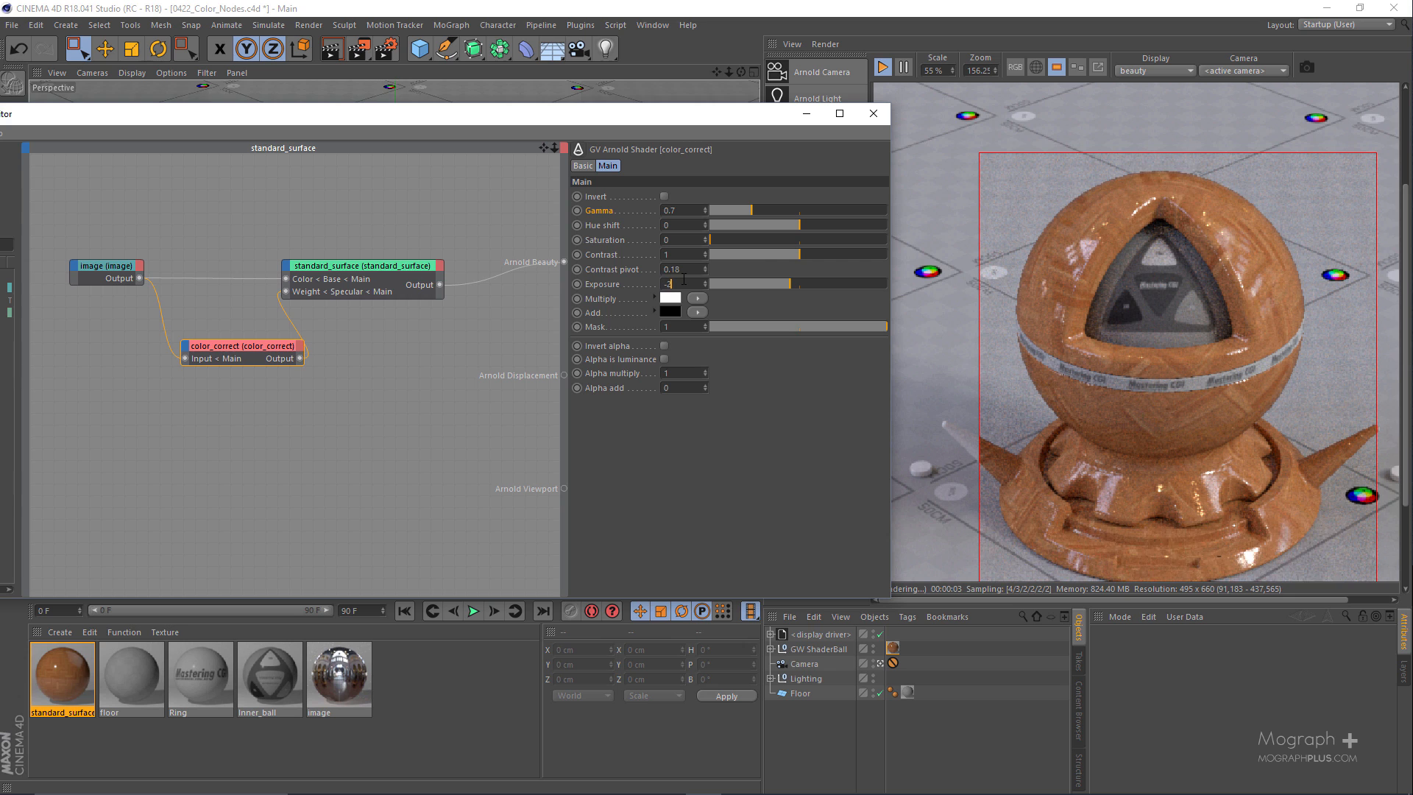
key("Return")
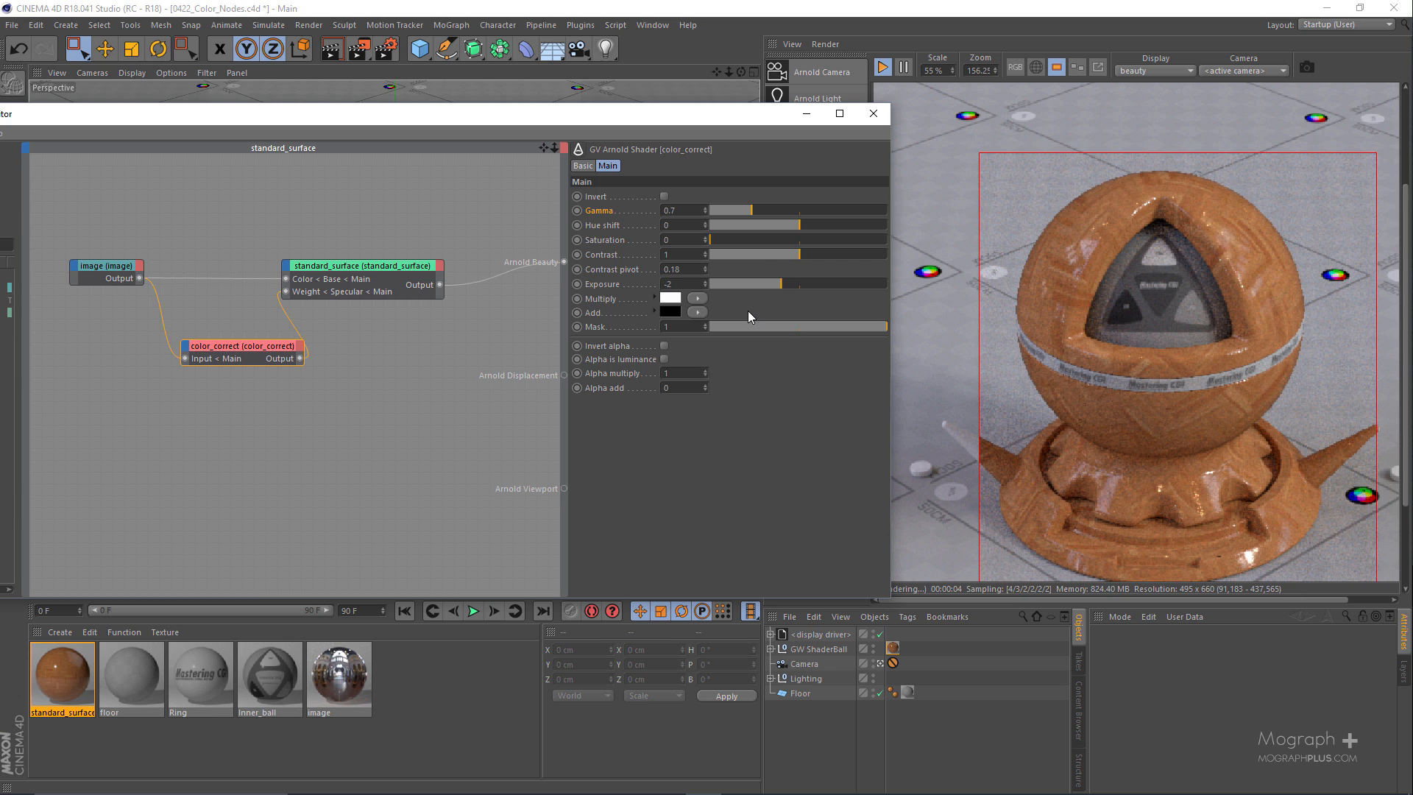
Spread the network out by moving the standard_surface node farther from color_correct and the image node higher.
left_click_drag(689, 121, 966, 183)
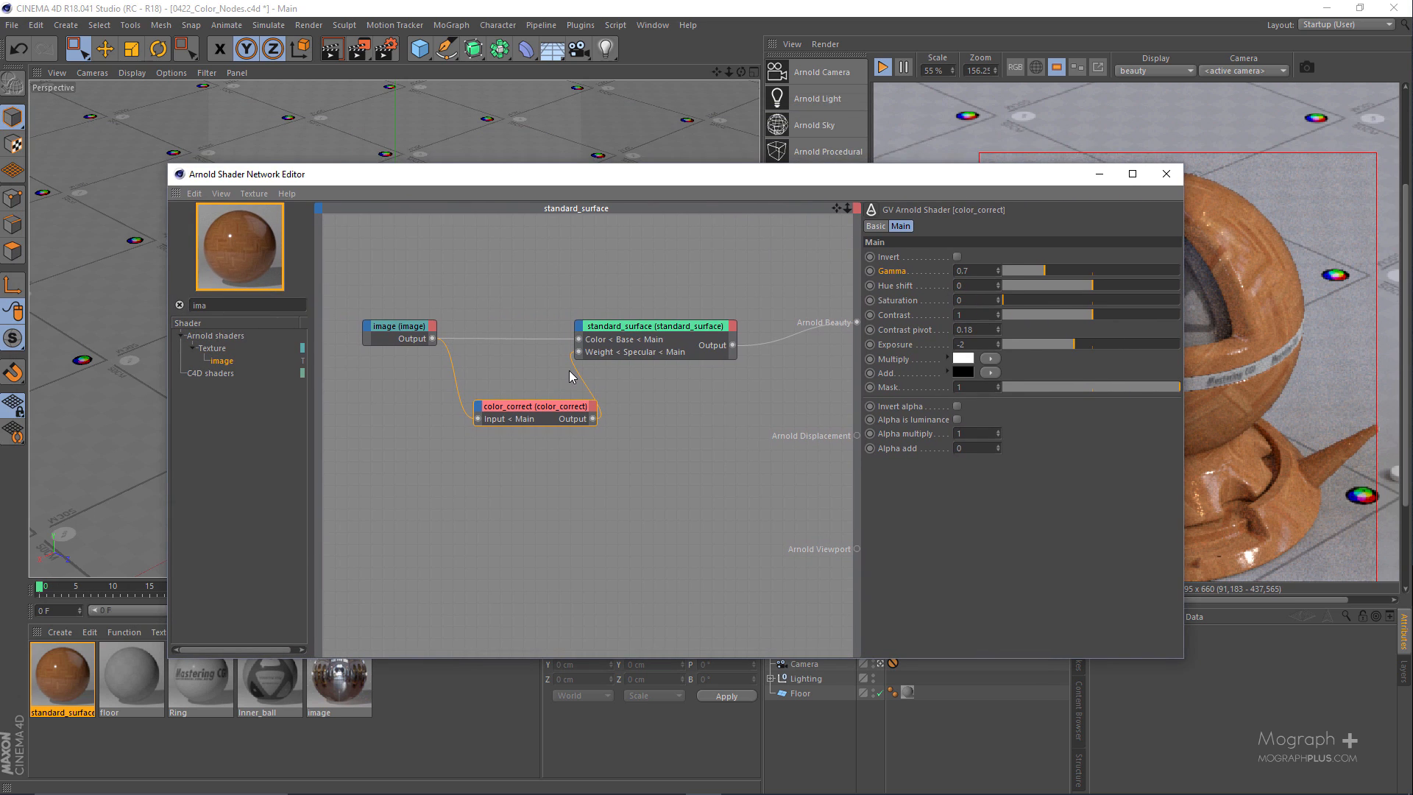
left_click_drag(631, 338, 672, 321)
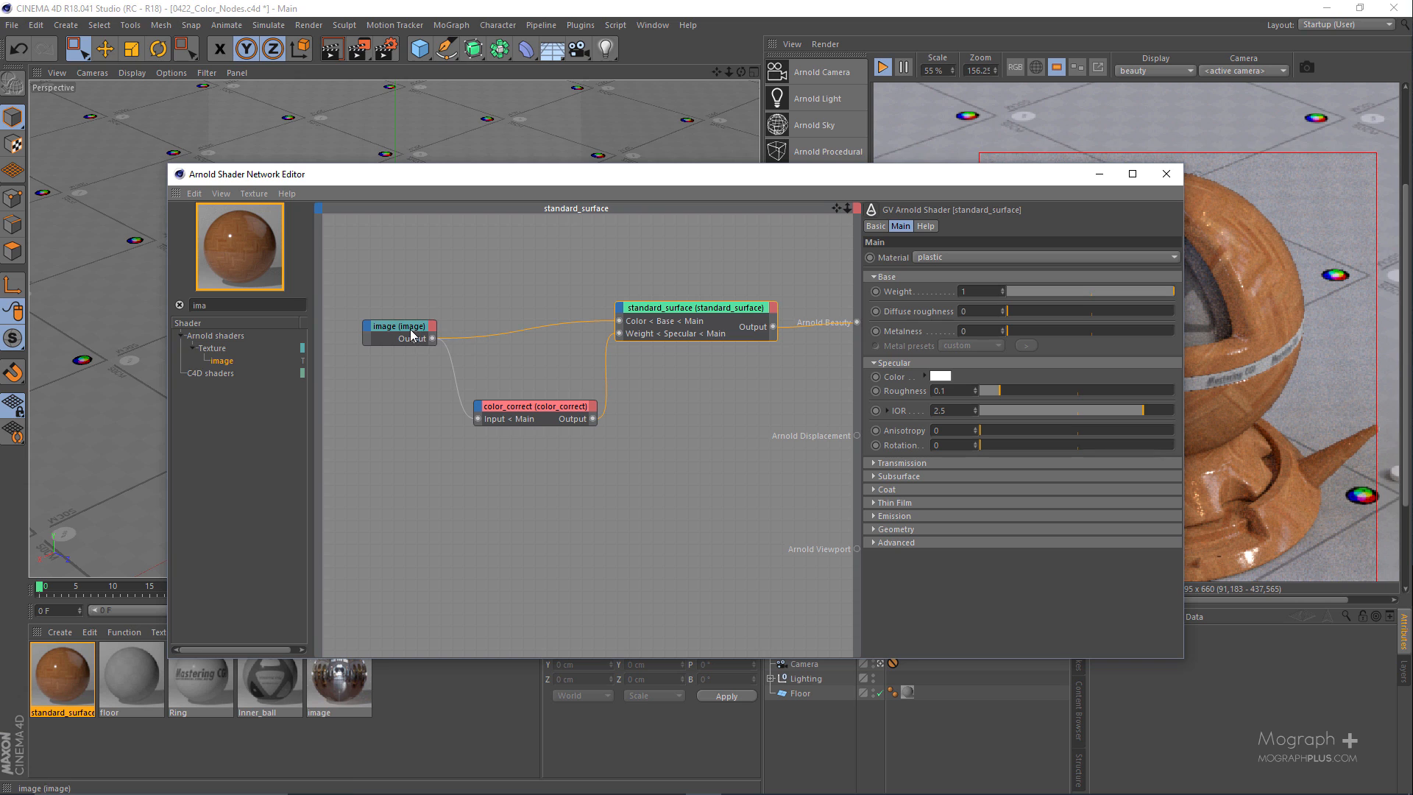
left_click_drag(404, 329, 389, 281)
Duplicate the color_correct node below the original and connect the image output to the copy's Input.
left_click_drag(524, 408, 516, 447)
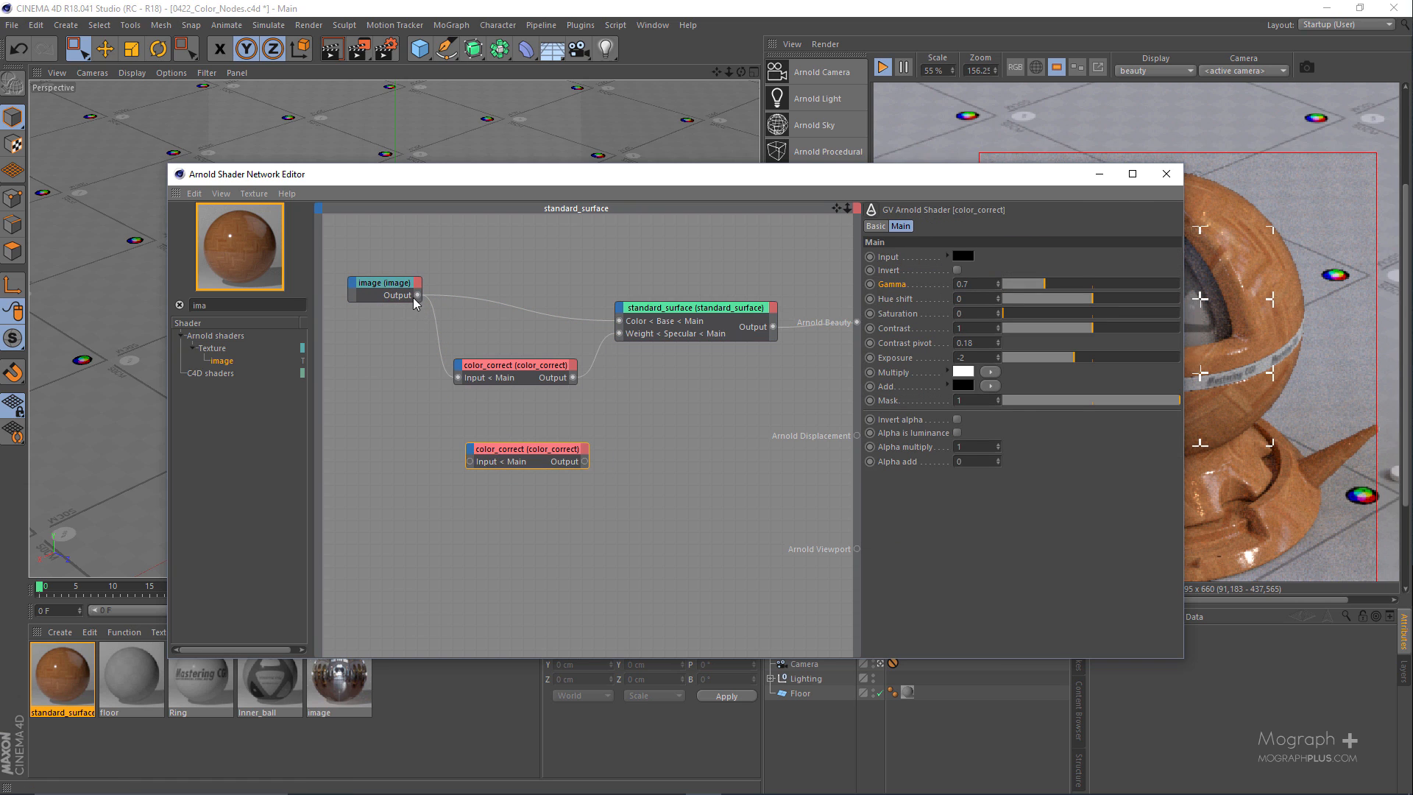
left_click_drag(419, 296, 473, 460)
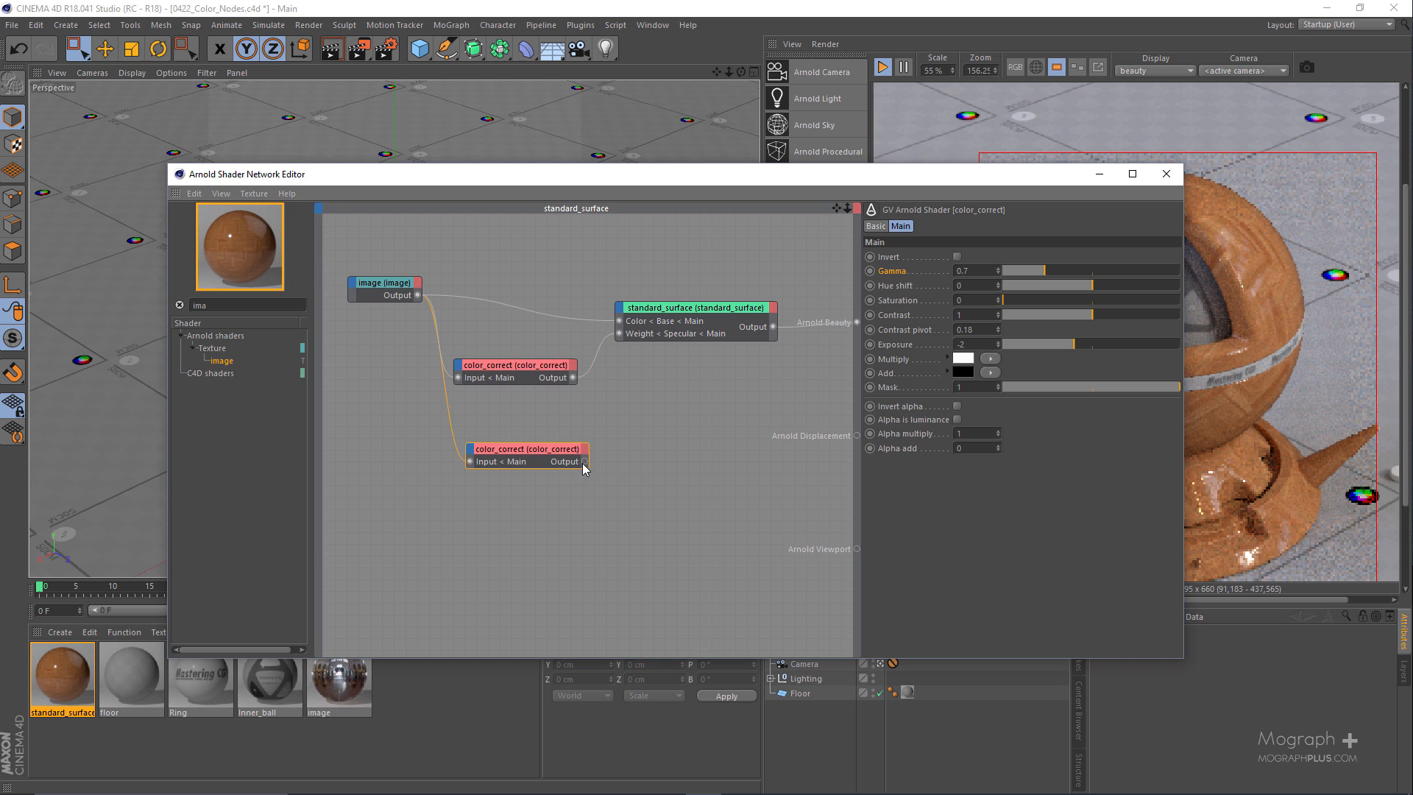
left_click_drag(763, 175, 561, 145)
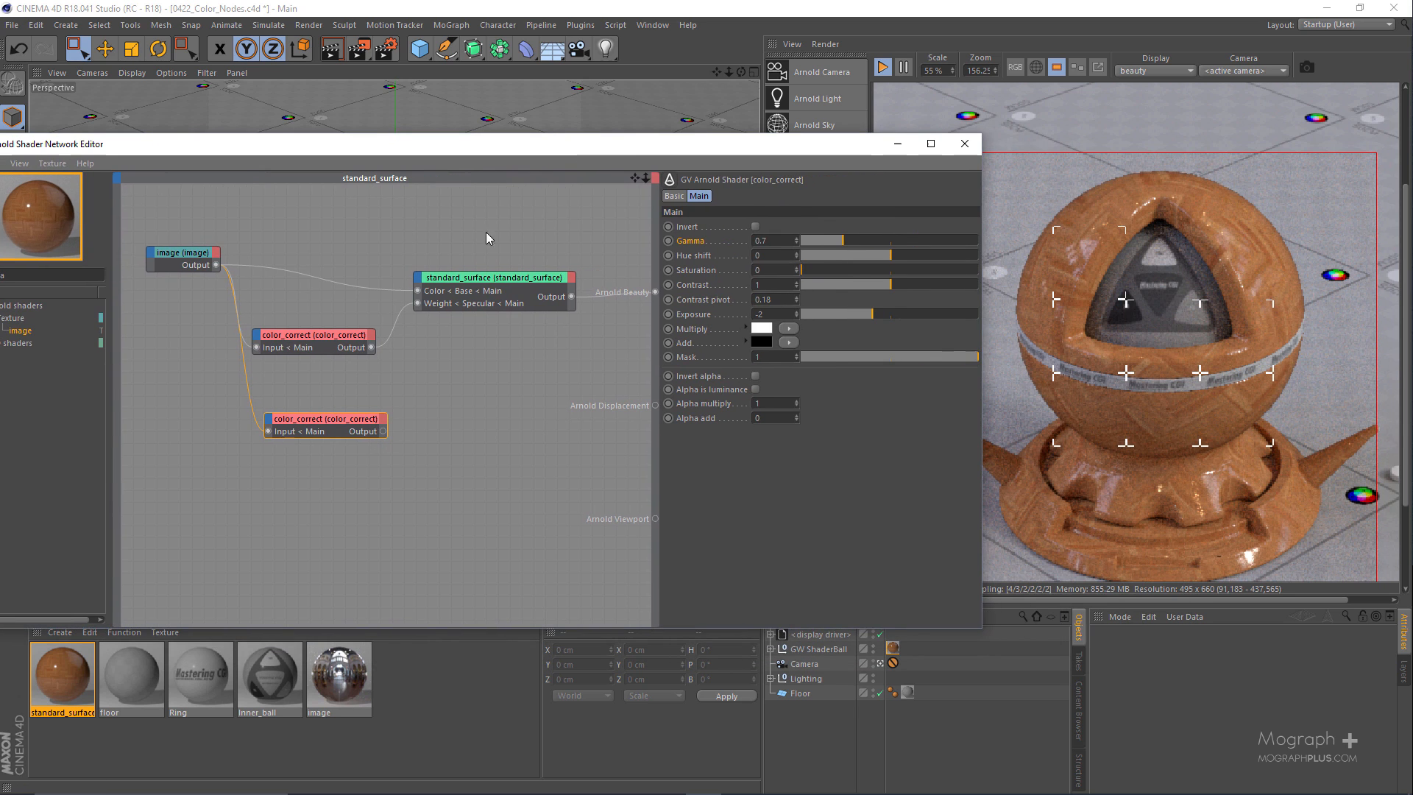
Make the upper color_correct node the beauty root shader and inspect its grayscale result up close on the shader ball.
left_click(404, 388)
left_click(299, 351)
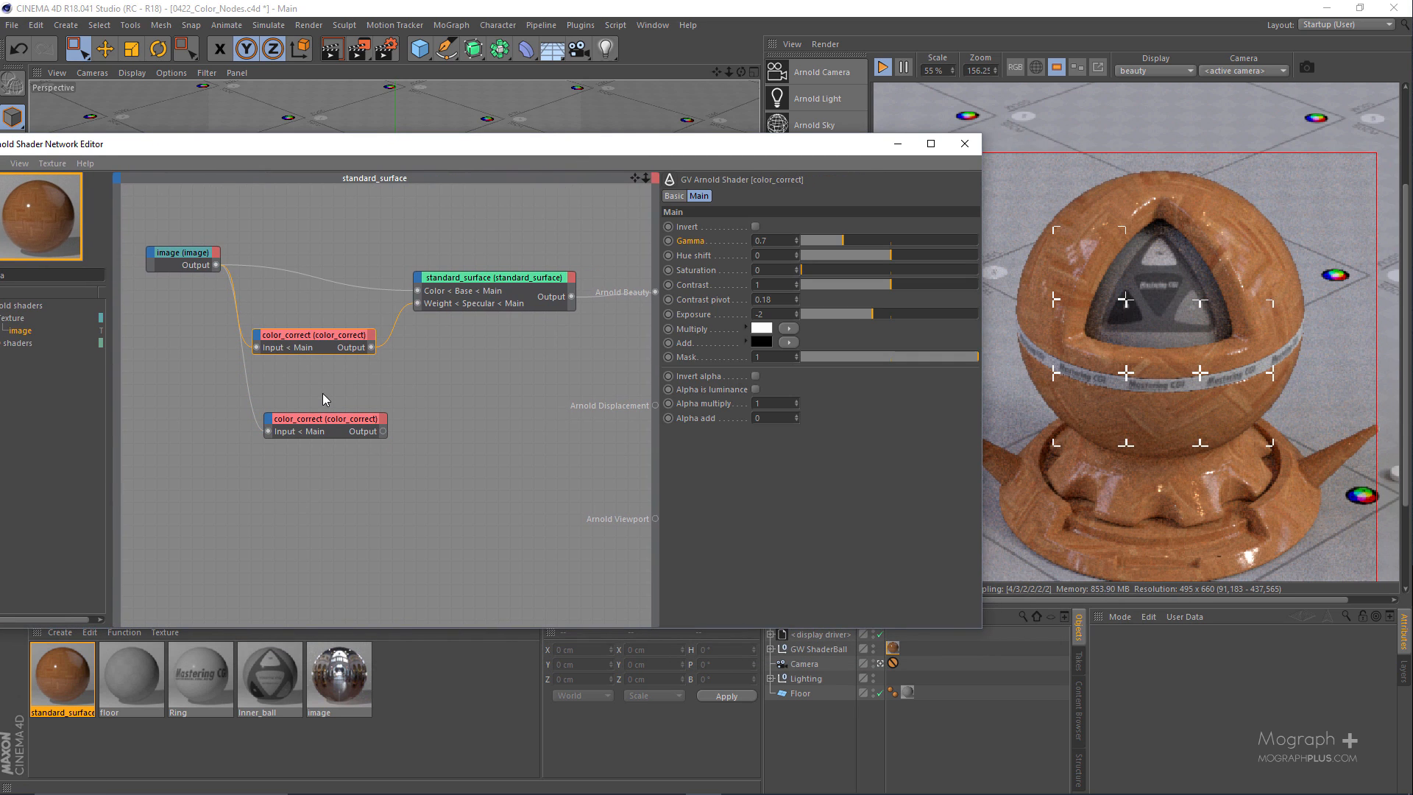
key("alt+w")
key("v")
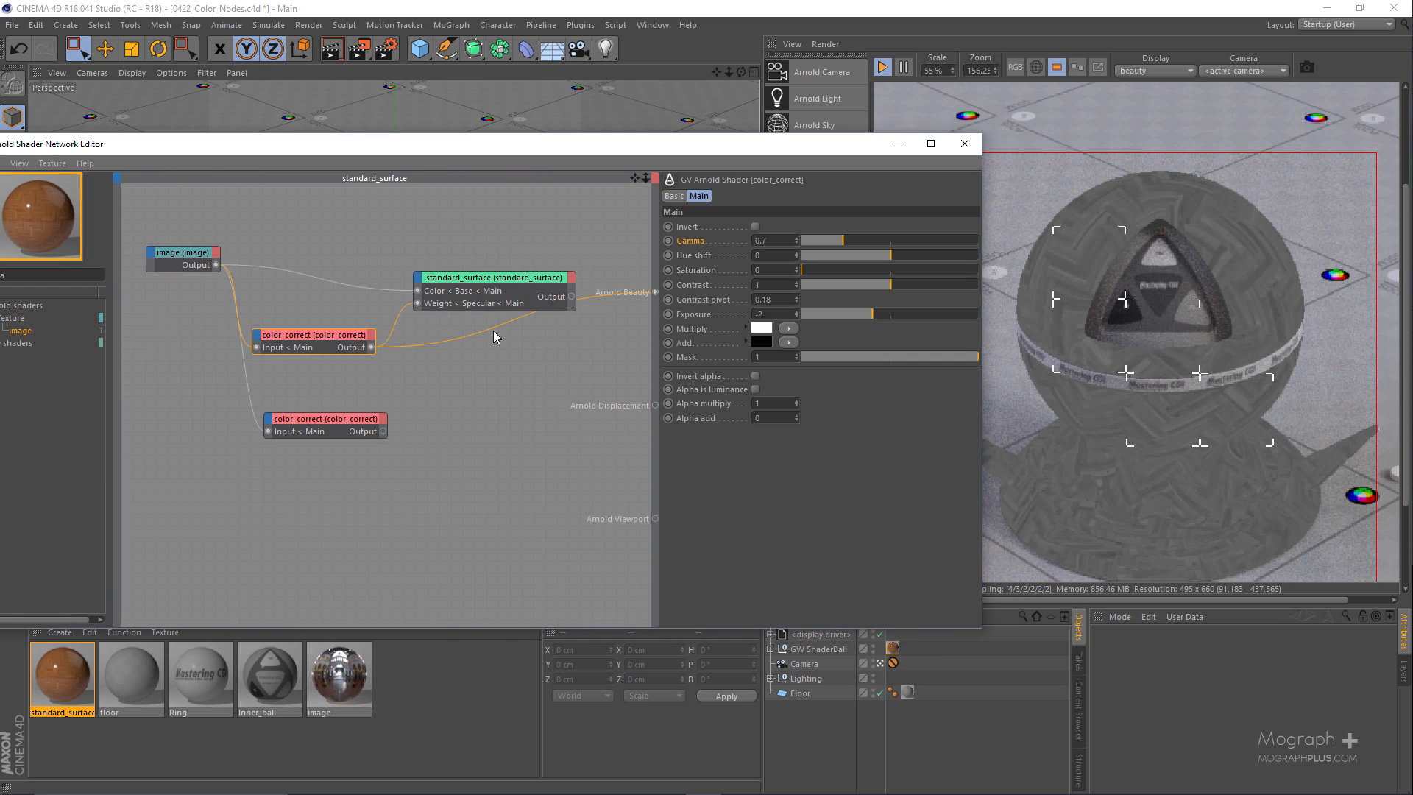
scroll(1018, 334, "up", 1)
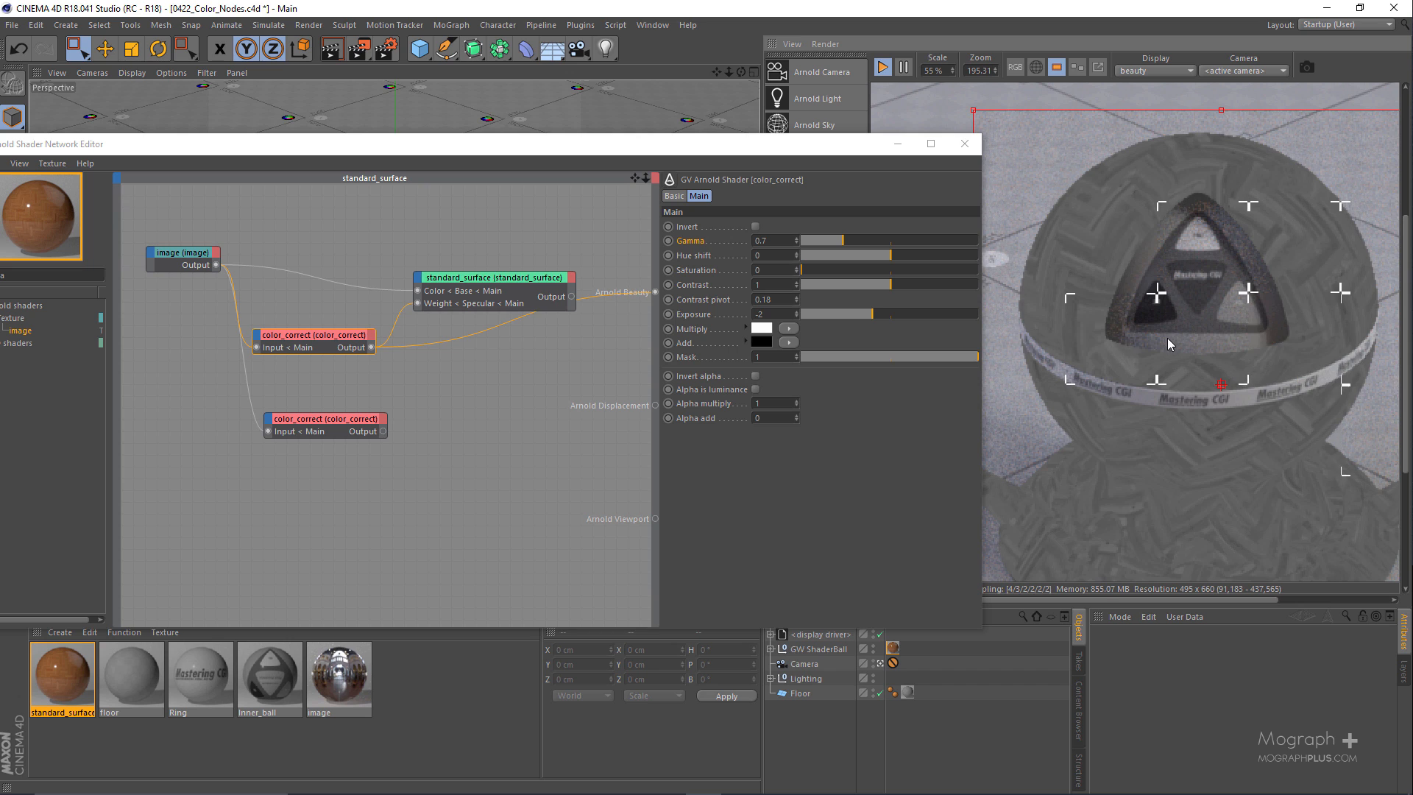
scroll(1167, 338, "up", 1)
middle_click_drag(1070, 245, 1111, 265)
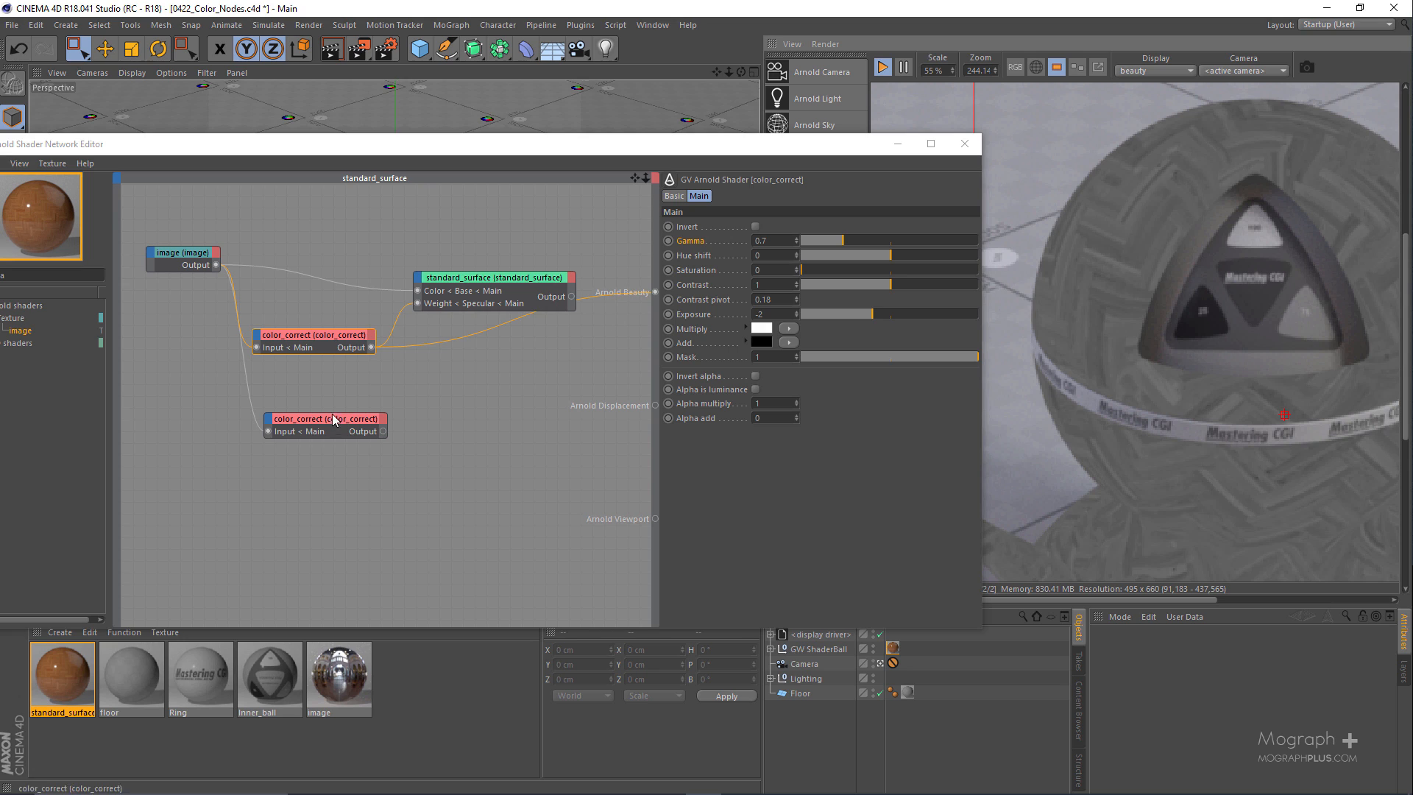
Shift the upper color_correct node slightly closer to the standard_surface node.
left_click_drag(342, 396, 404, 447)
left_click_drag(306, 349, 320, 342)
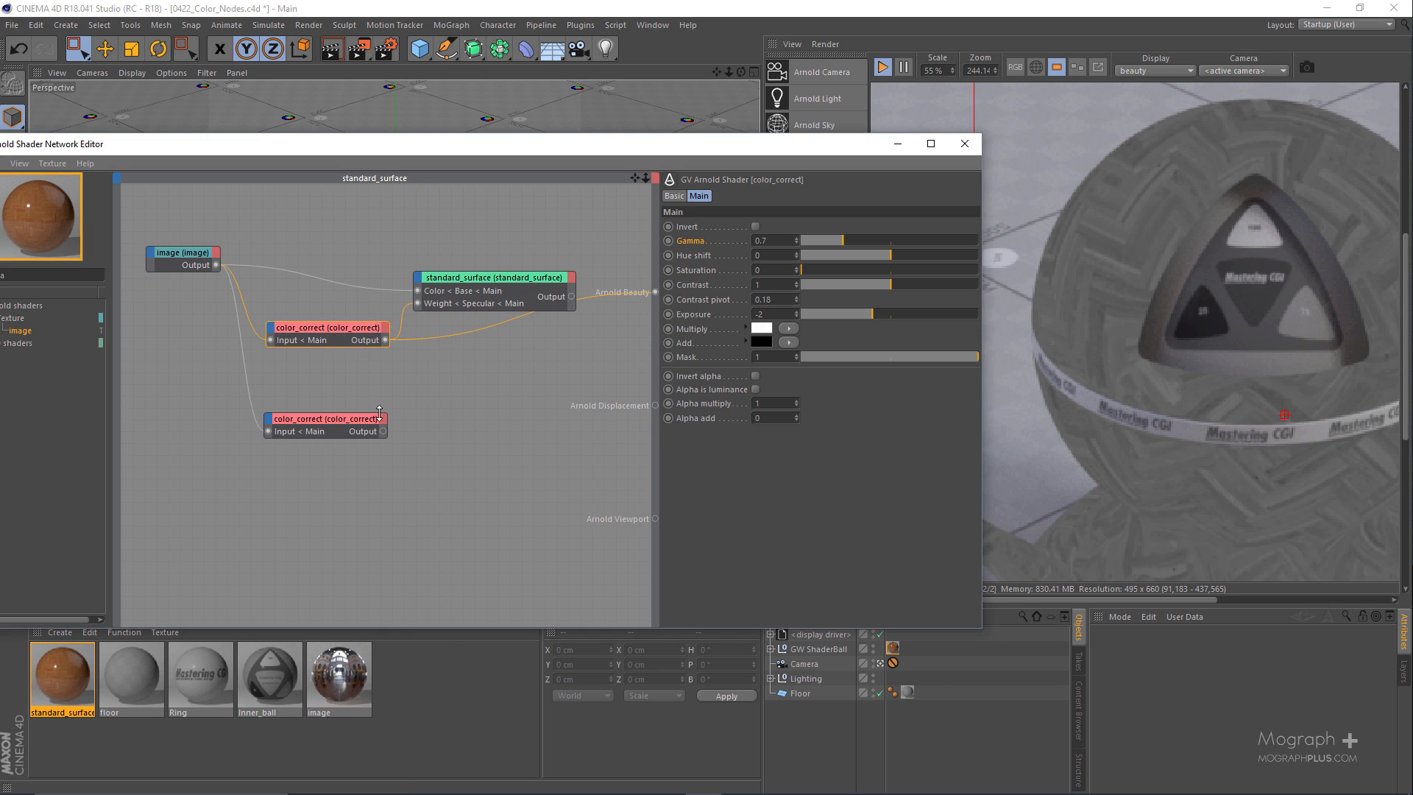
left_click(508, 295)
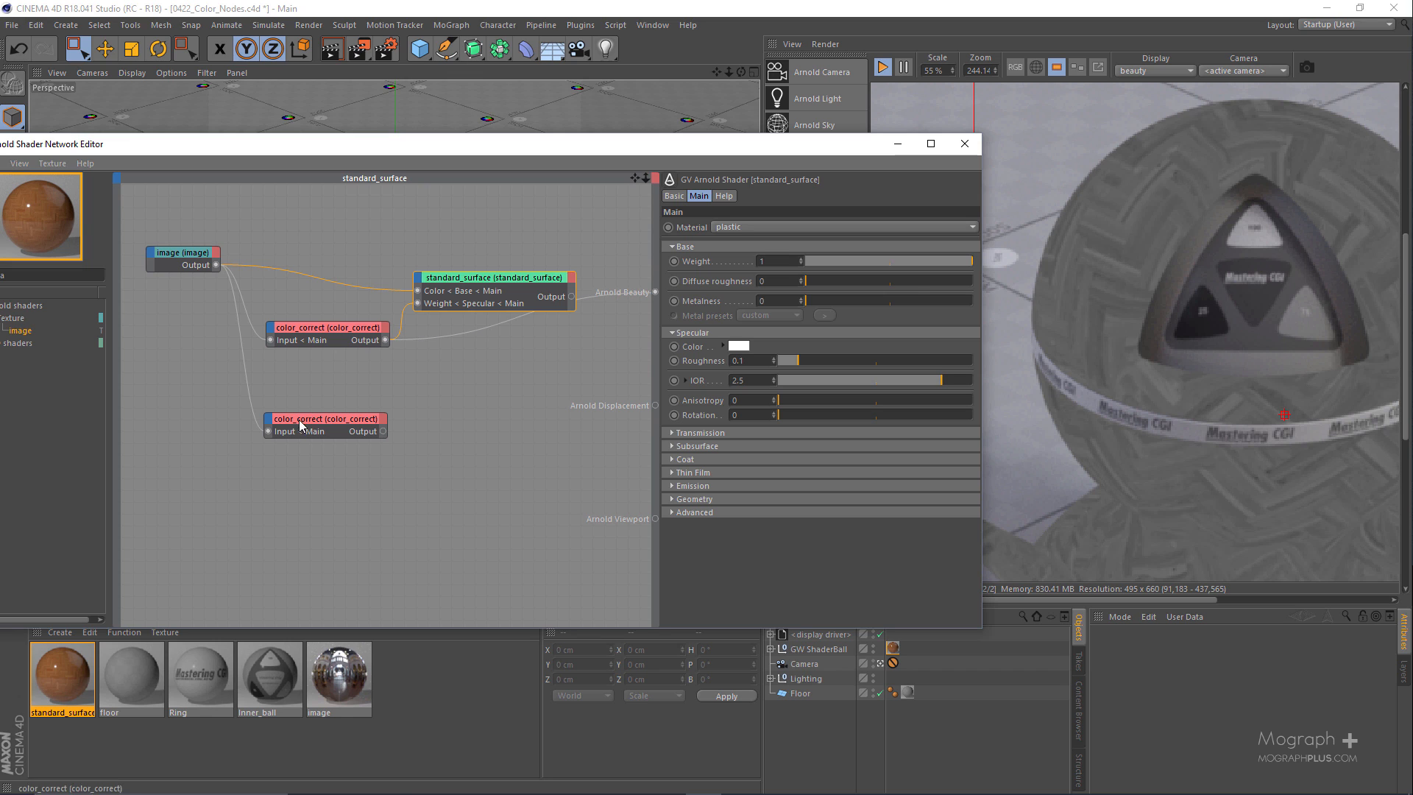
Add a ramp_float node beside the lower color_correct node and connect that color_correct's output to the ramp's Input.
left_click_drag(669, 145, 756, 128)
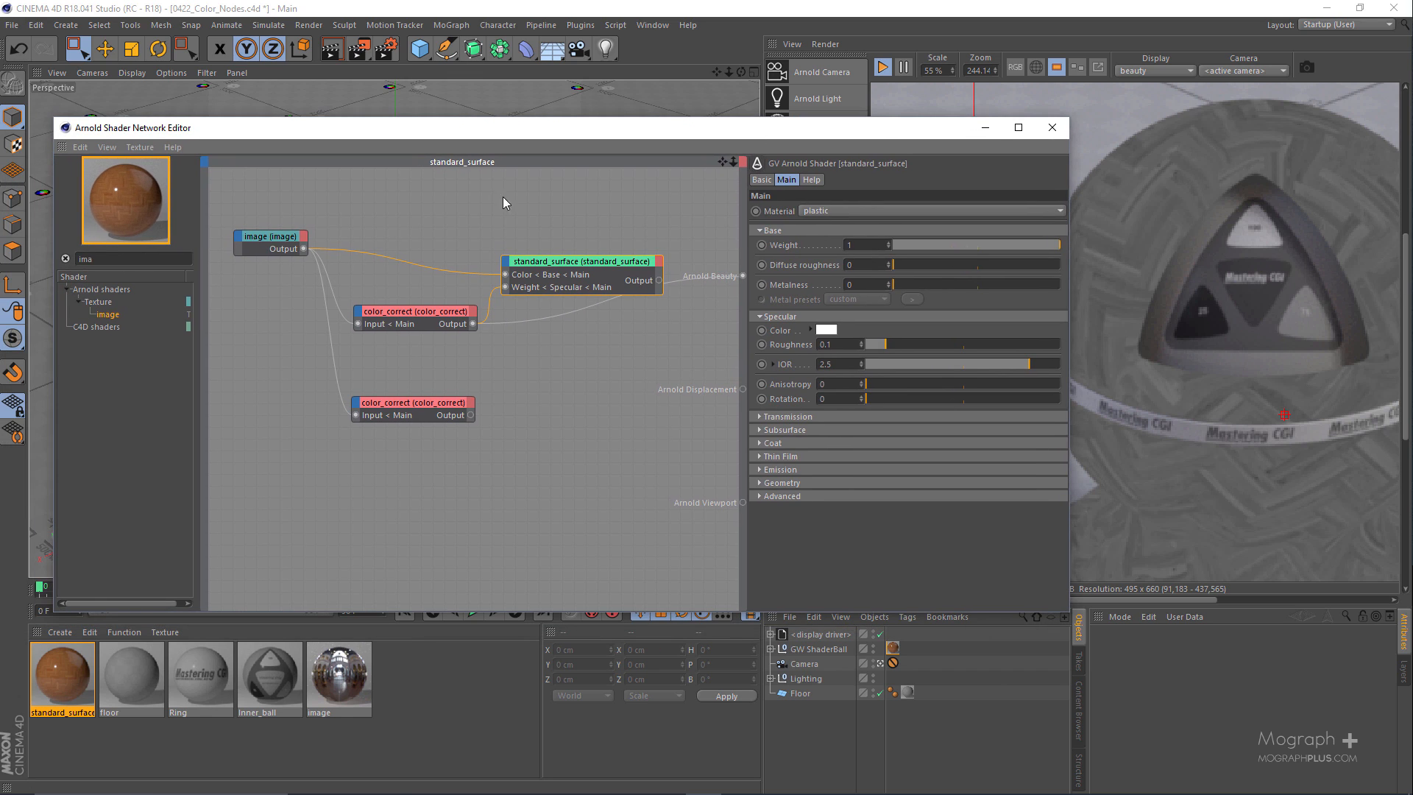
double_click(103, 261)
type("ramp")
left_click(107, 315)
left_click(401, 398)
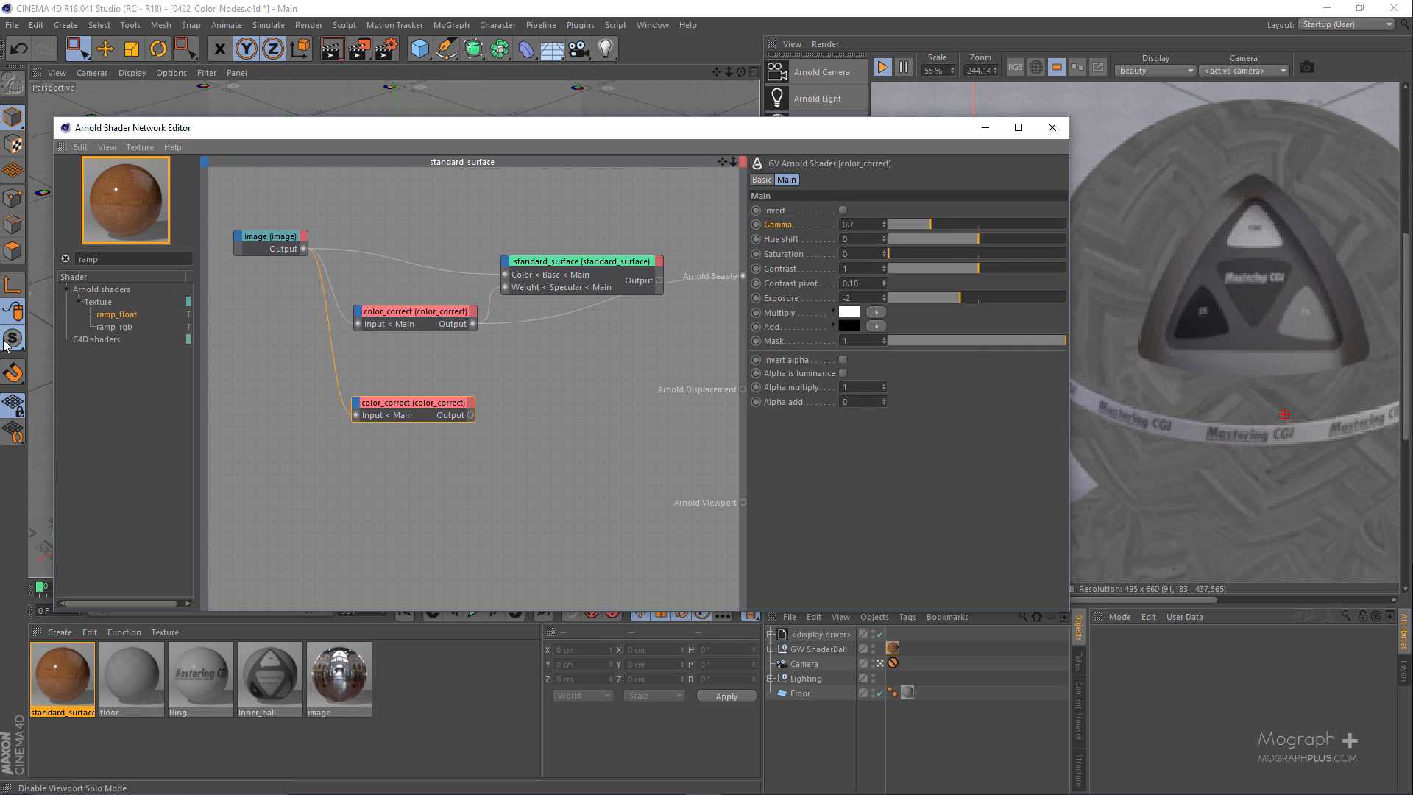
left_click(572, 417)
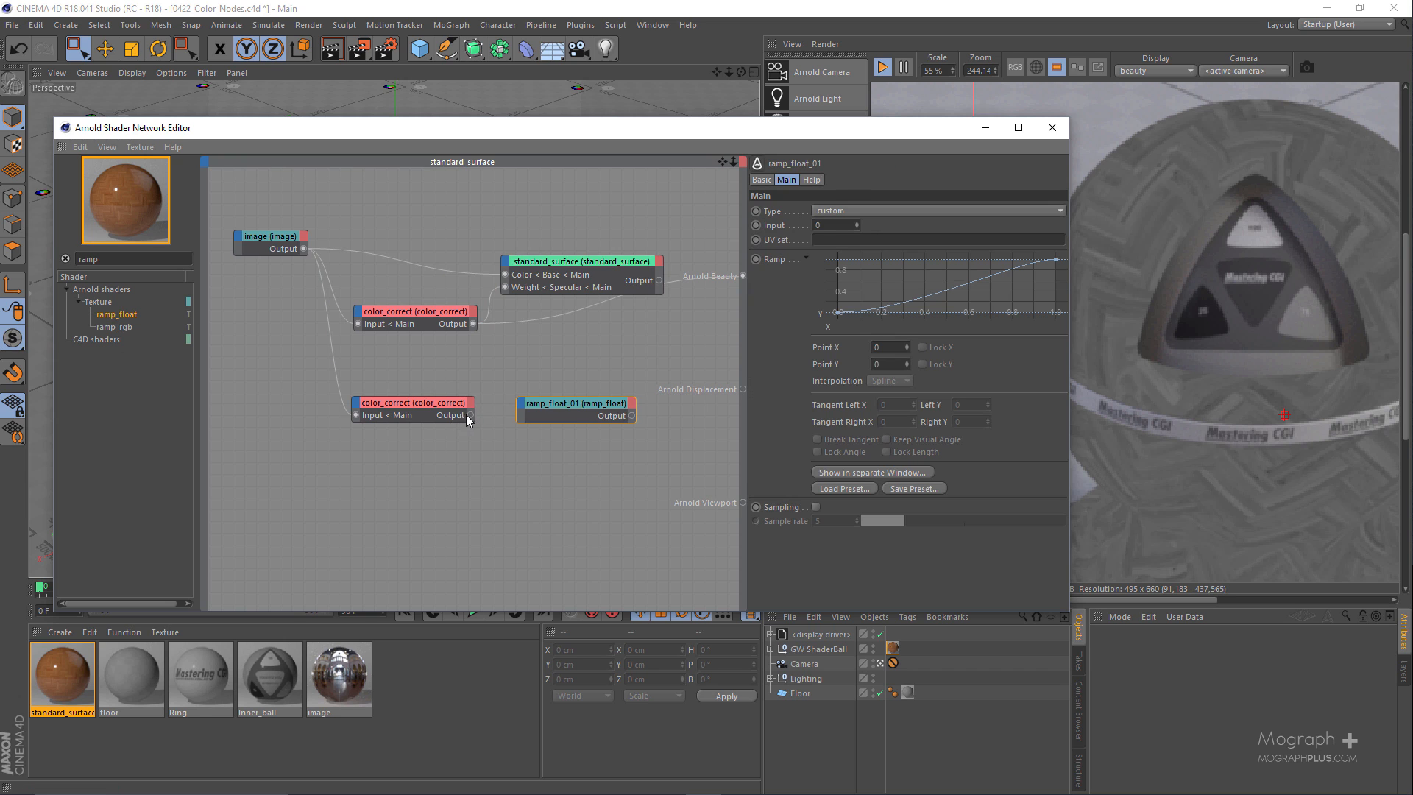
left_click_drag(473, 415, 522, 411)
left_click(624, 418)
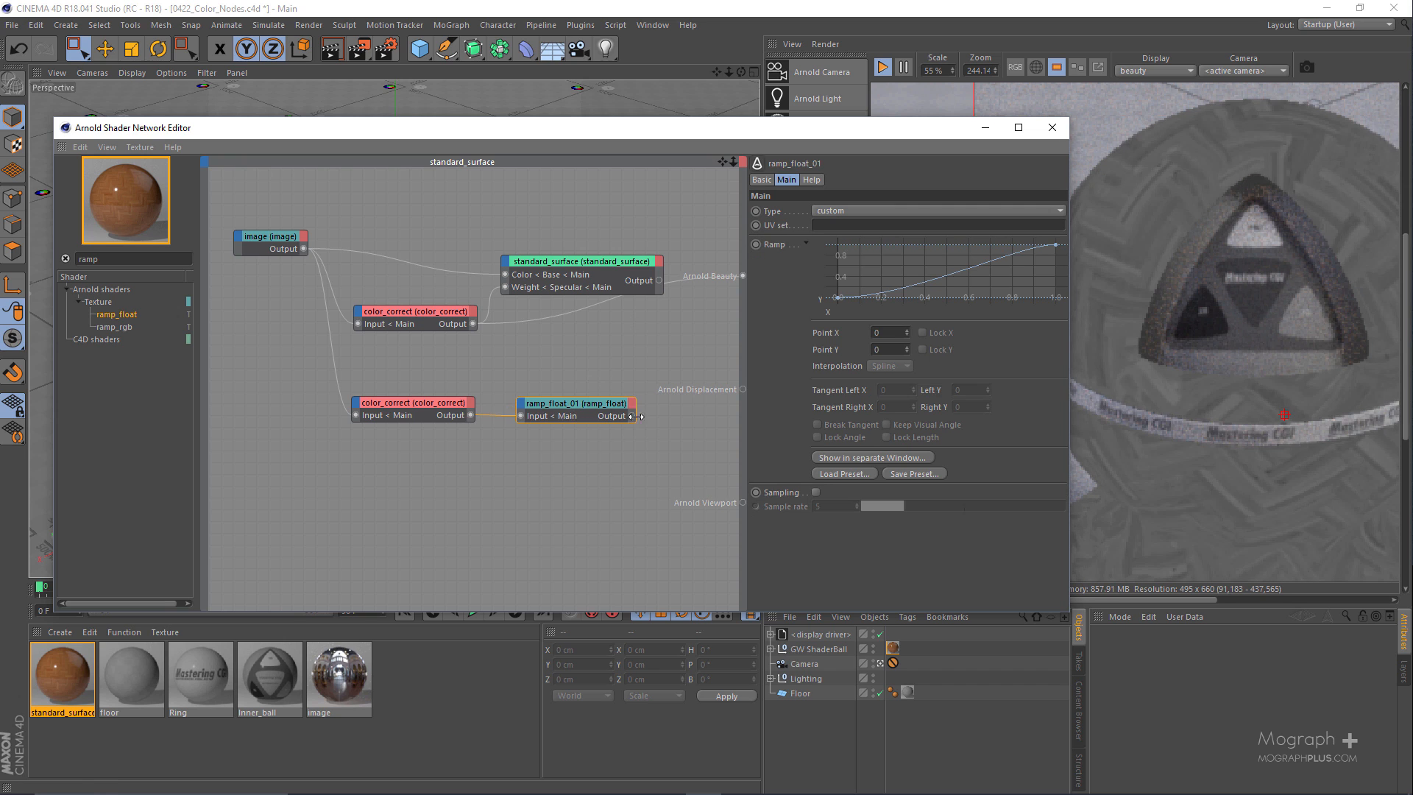
Connect the ramp_float output to the standard_surface's specular Roughness and make the ramp_float node the beauty root shader.
left_click_drag(630, 417, 507, 263)
mouse_move(574, 285)
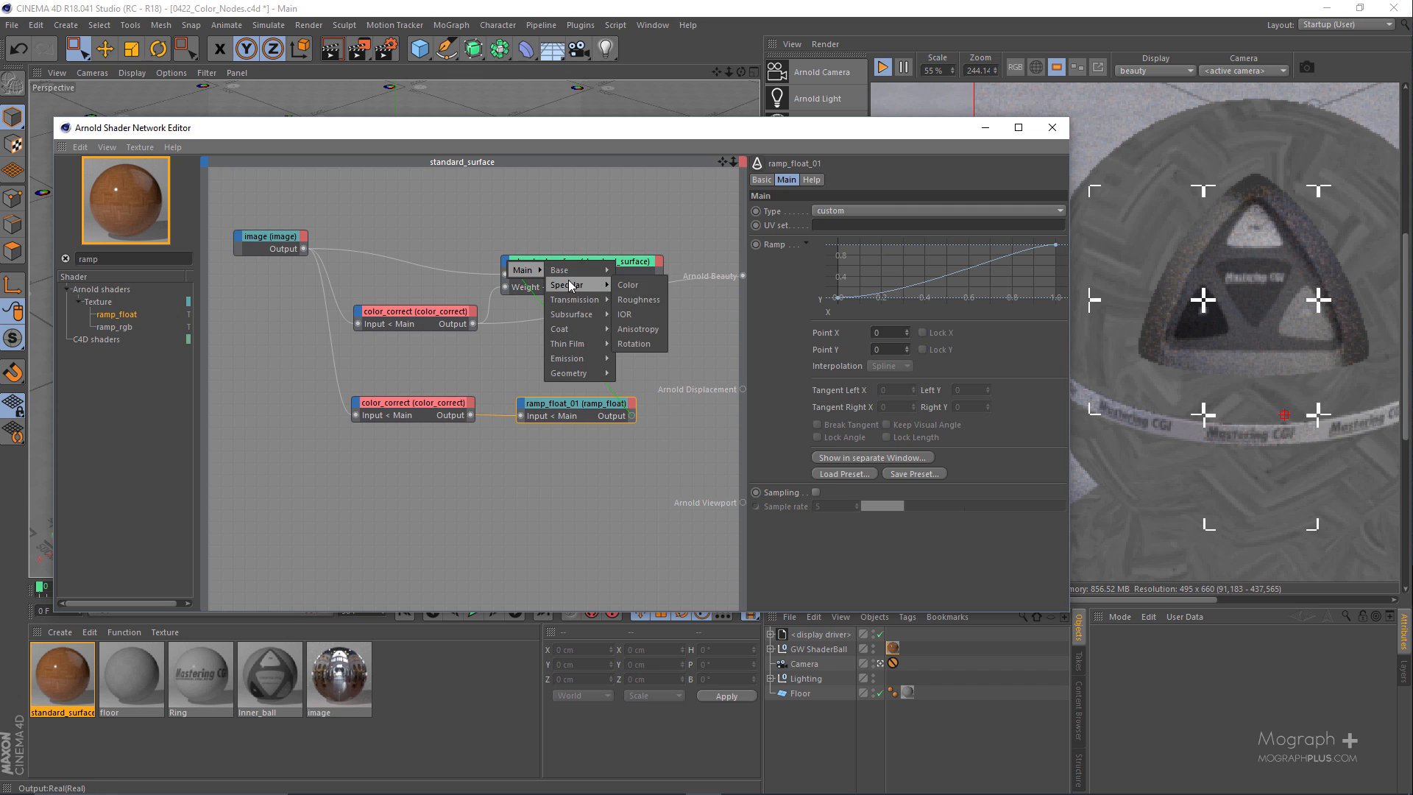
left_click(661, 299)
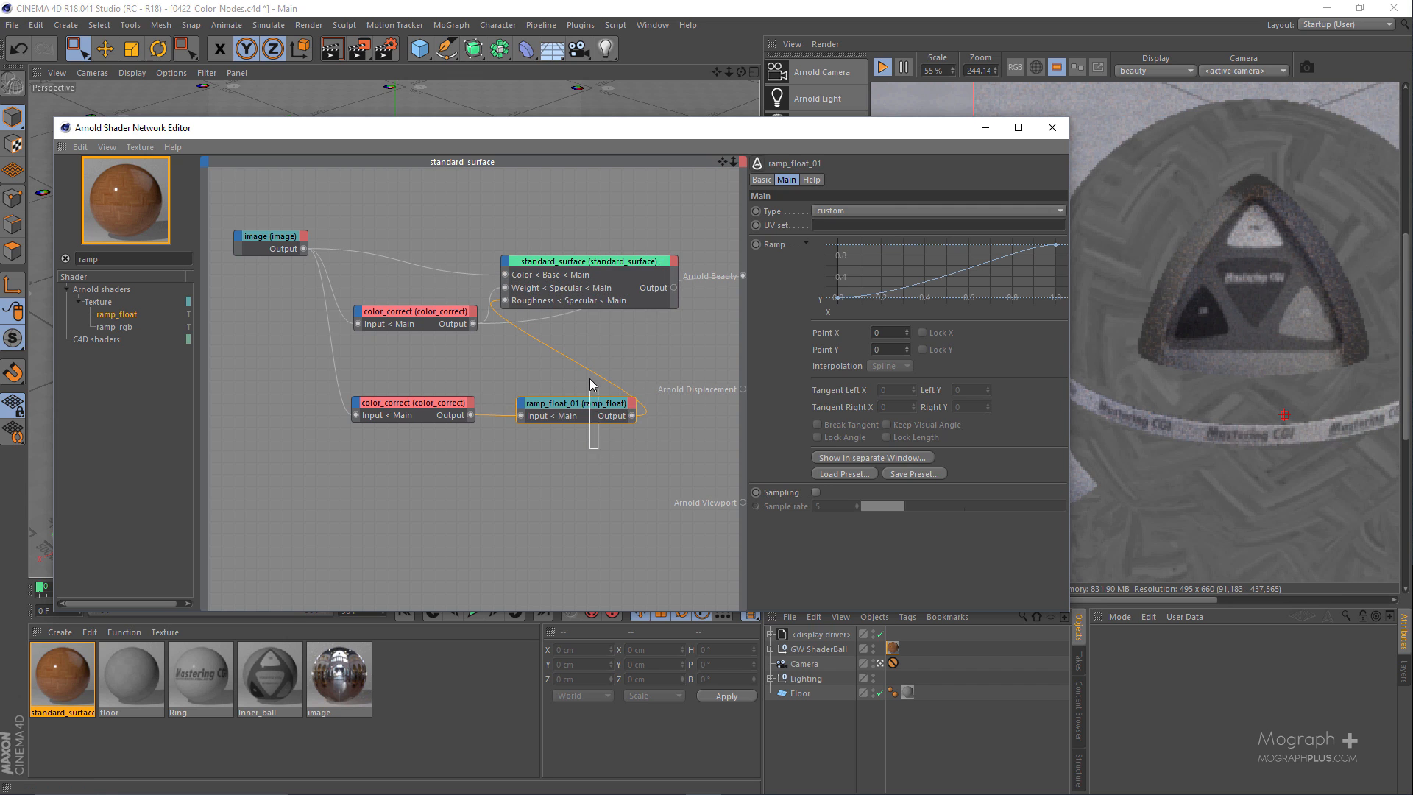
key("alt+w")
key("v")
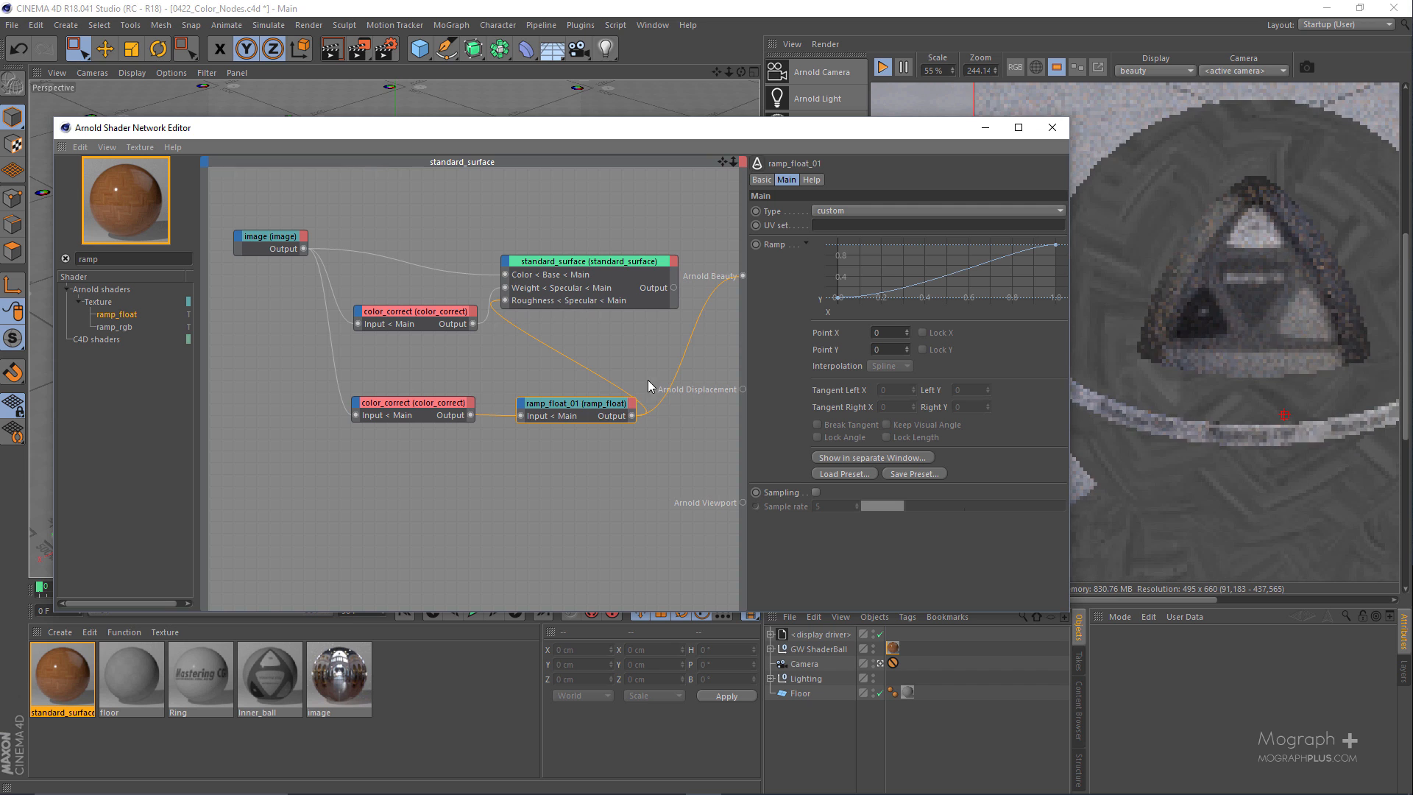
Set the lower color_correct node's Gamma to 0.6 and raise its Exposure to 0 and on to 0.2.
left_click(215, 411)
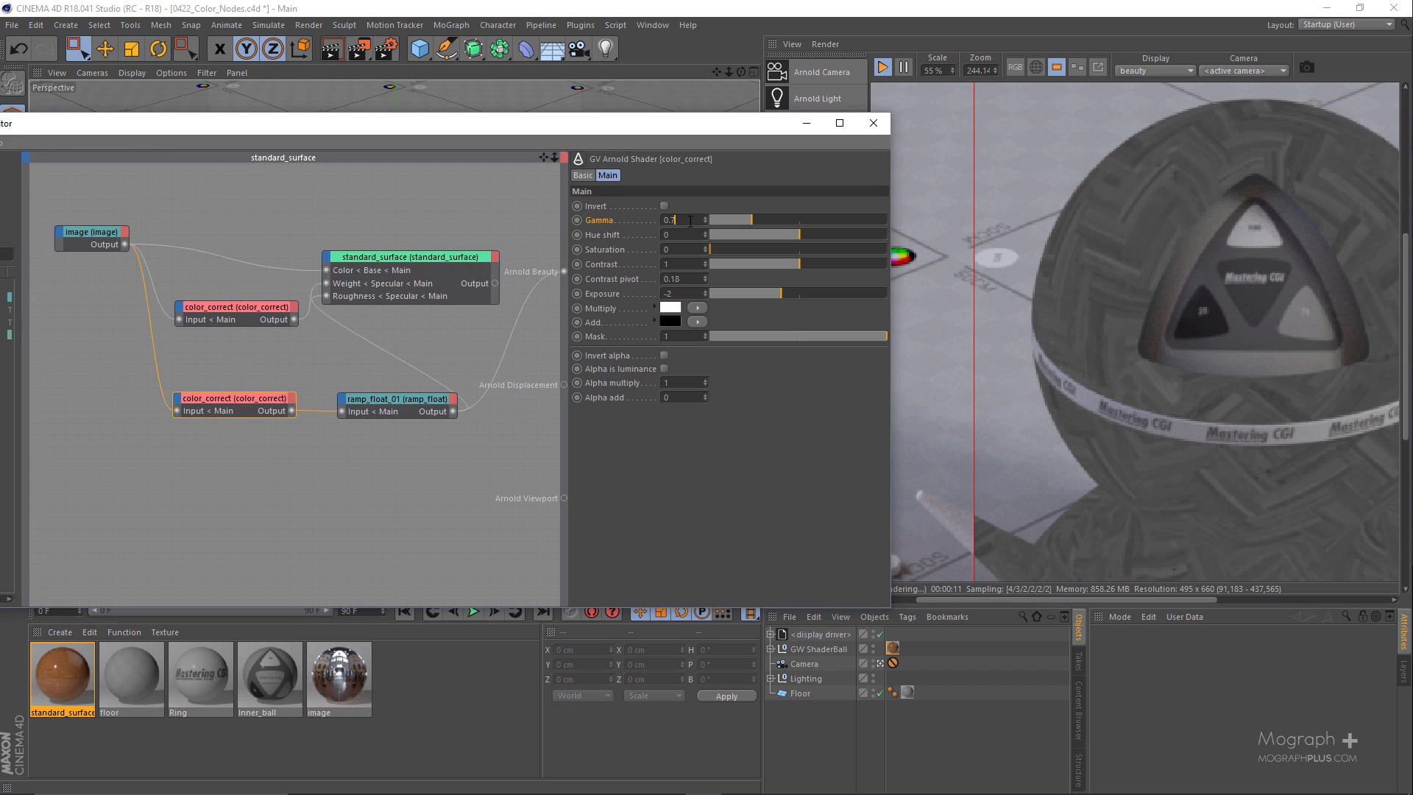
key("BackSpace")
type("6")
key("Return")
left_click_drag(684, 293, 615, 302)
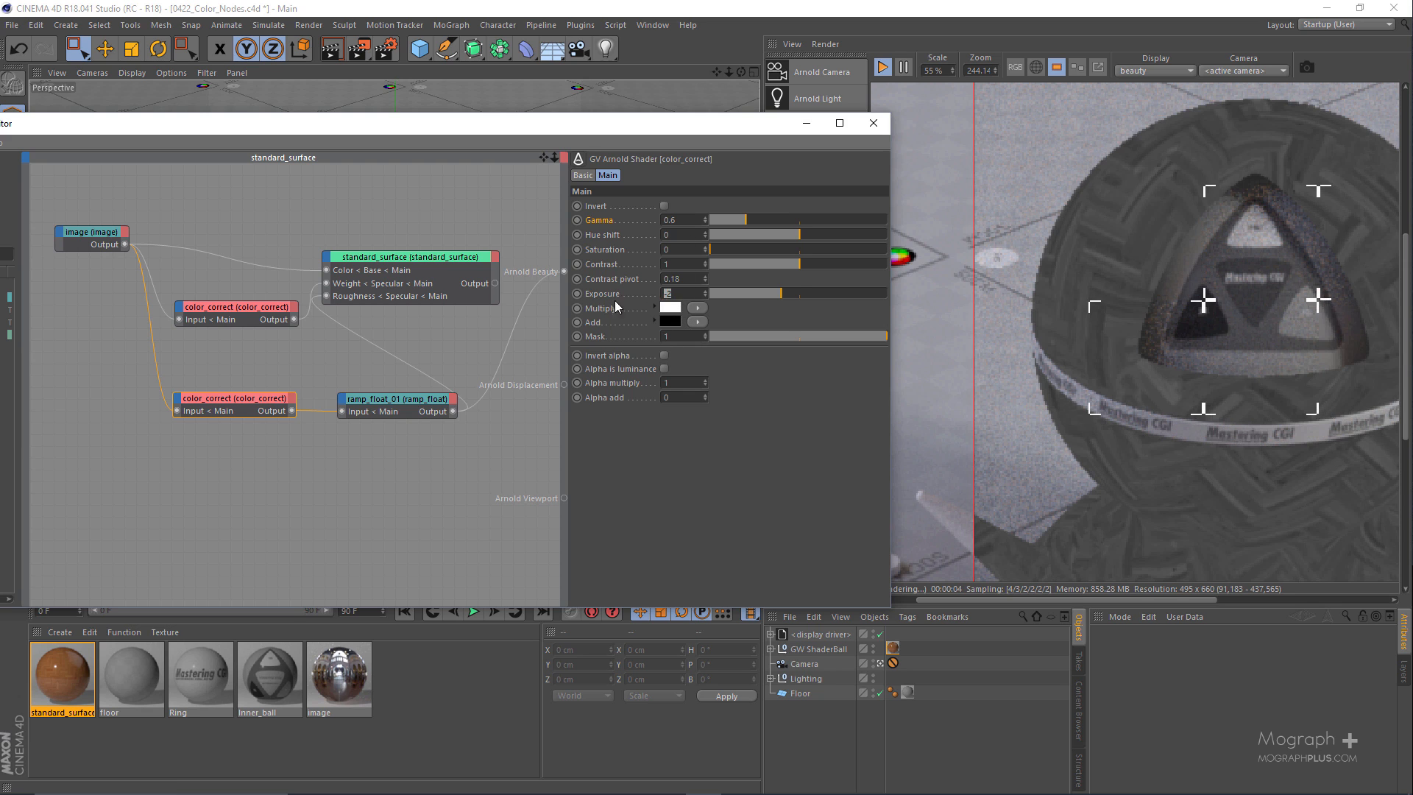
type("0")
key("Return")
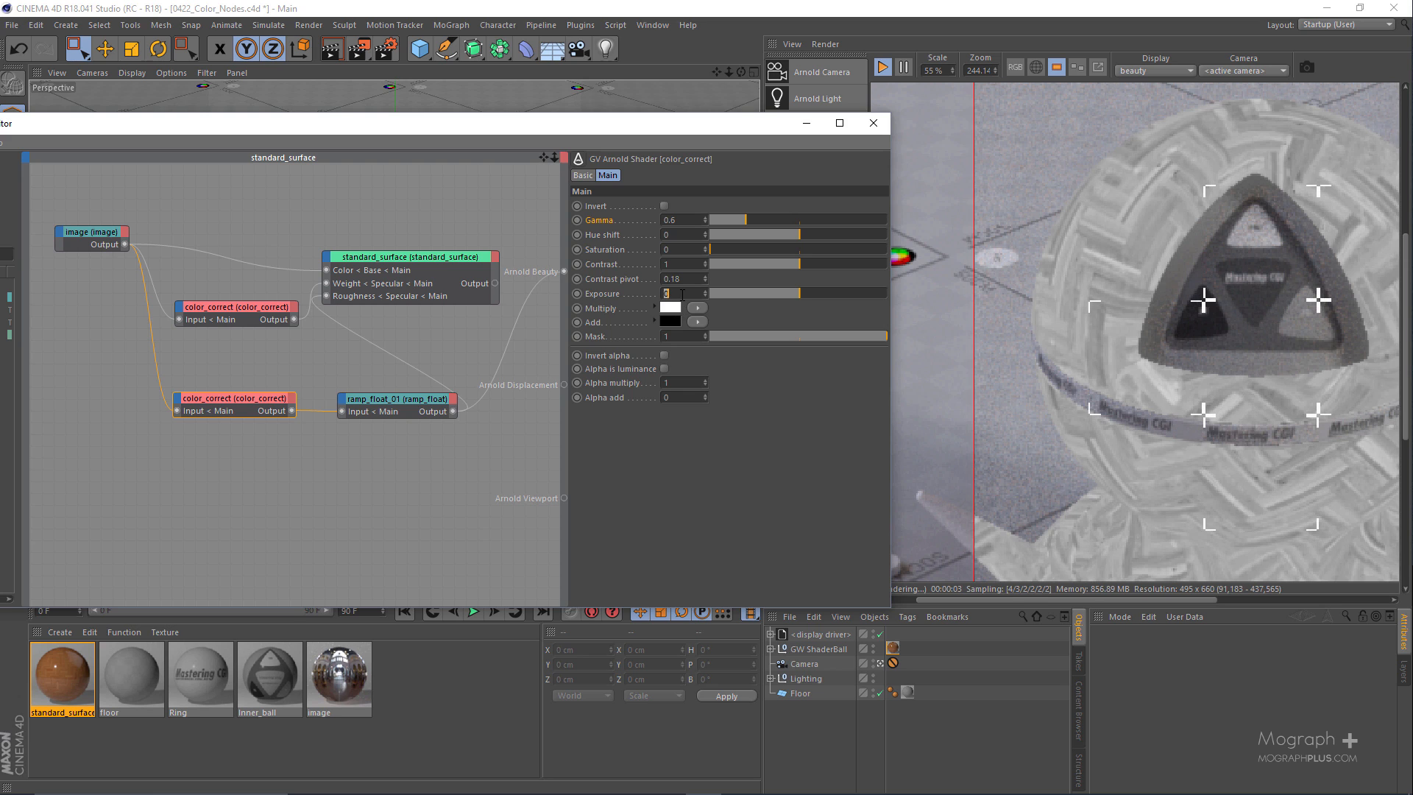
type("0.2")
key("Return")
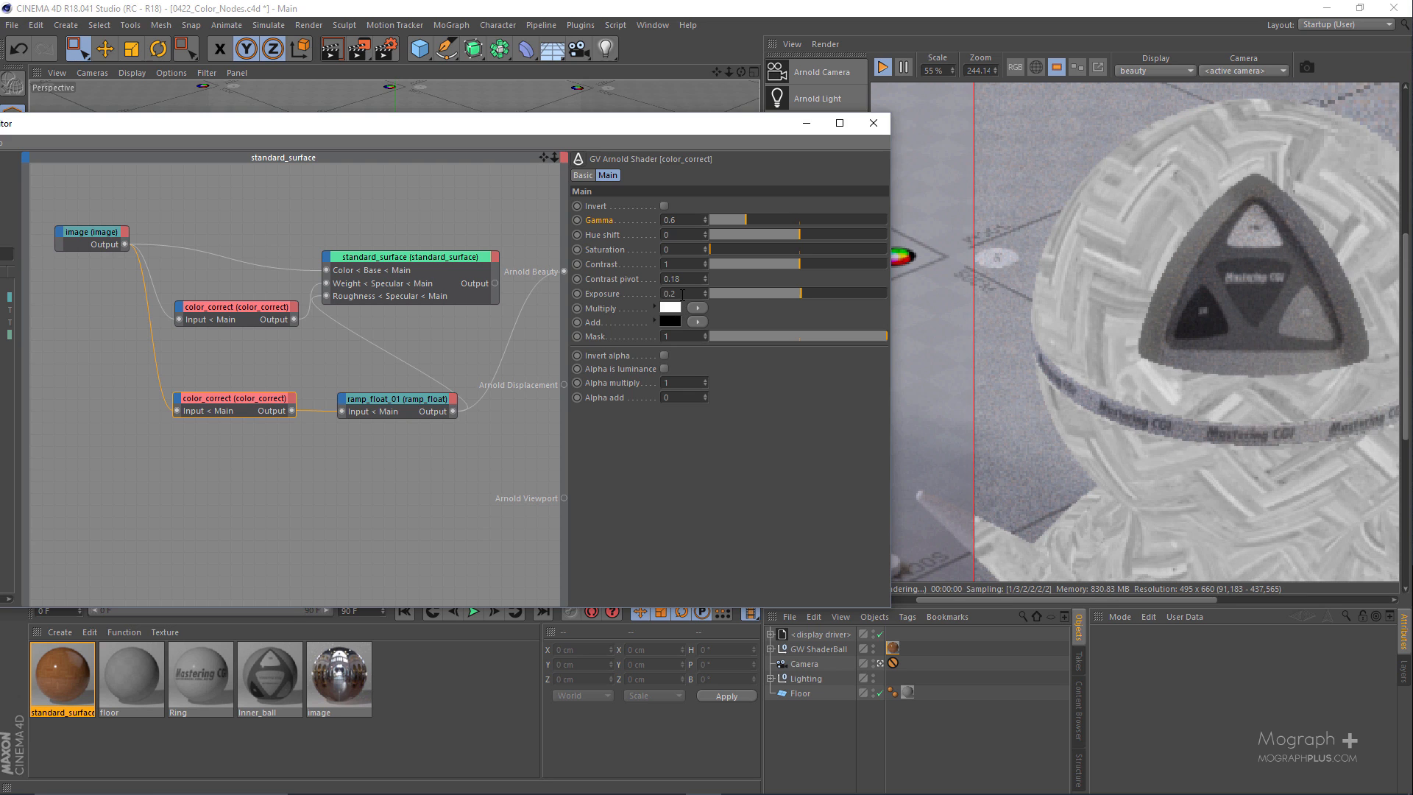
Make the standard_surface node the beauty root shader and inspect the full material on the shader ball.
left_click(357, 405)
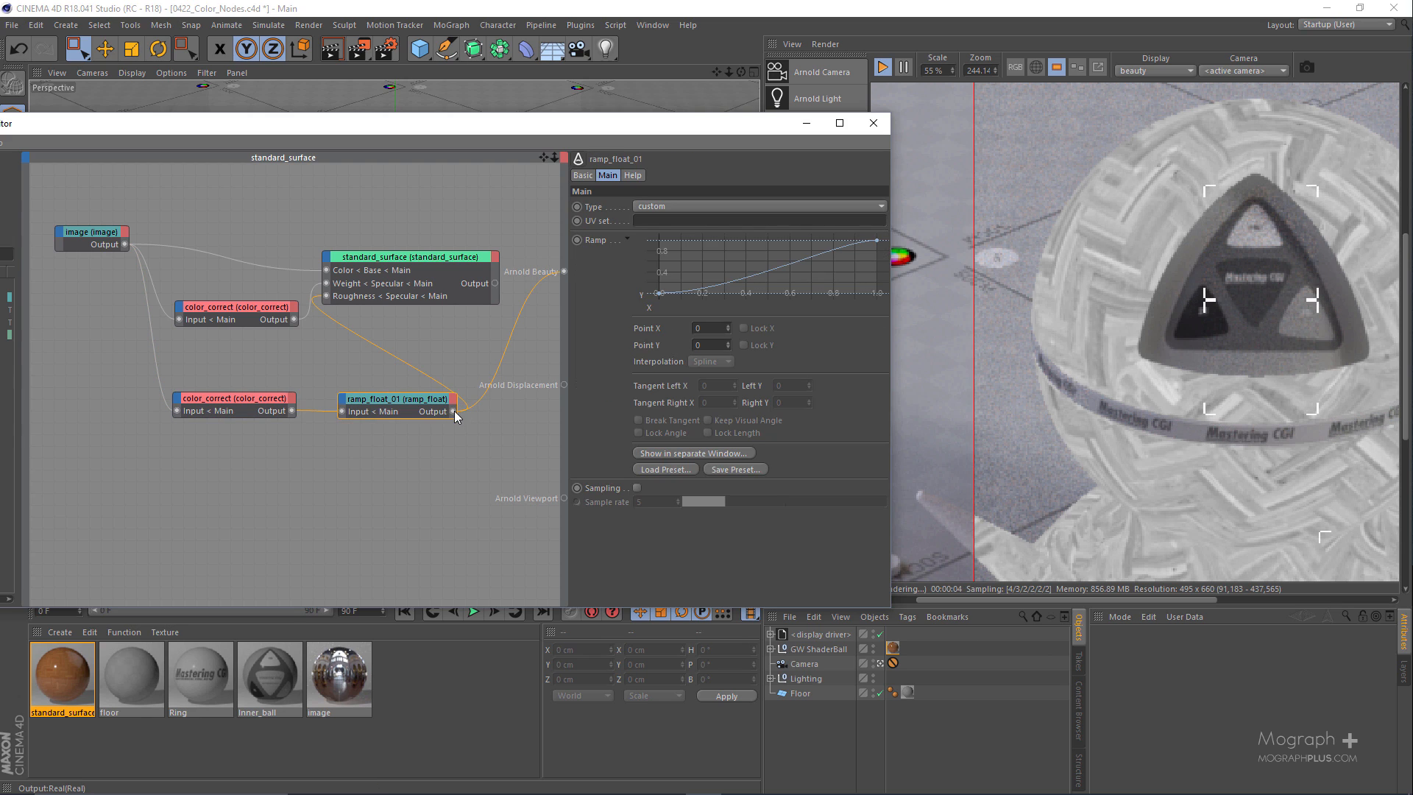
left_click_drag(453, 412, 333, 297)
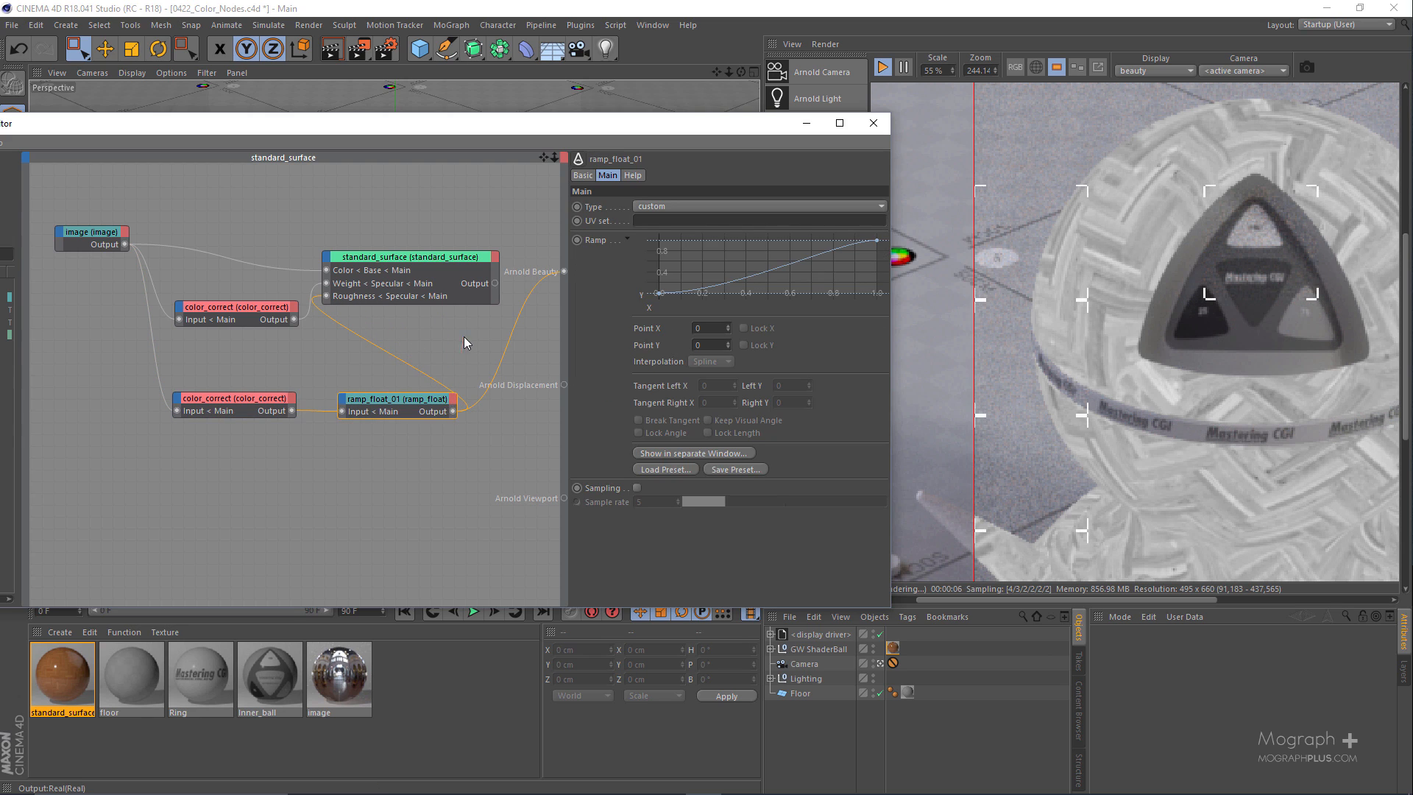
left_click(446, 300)
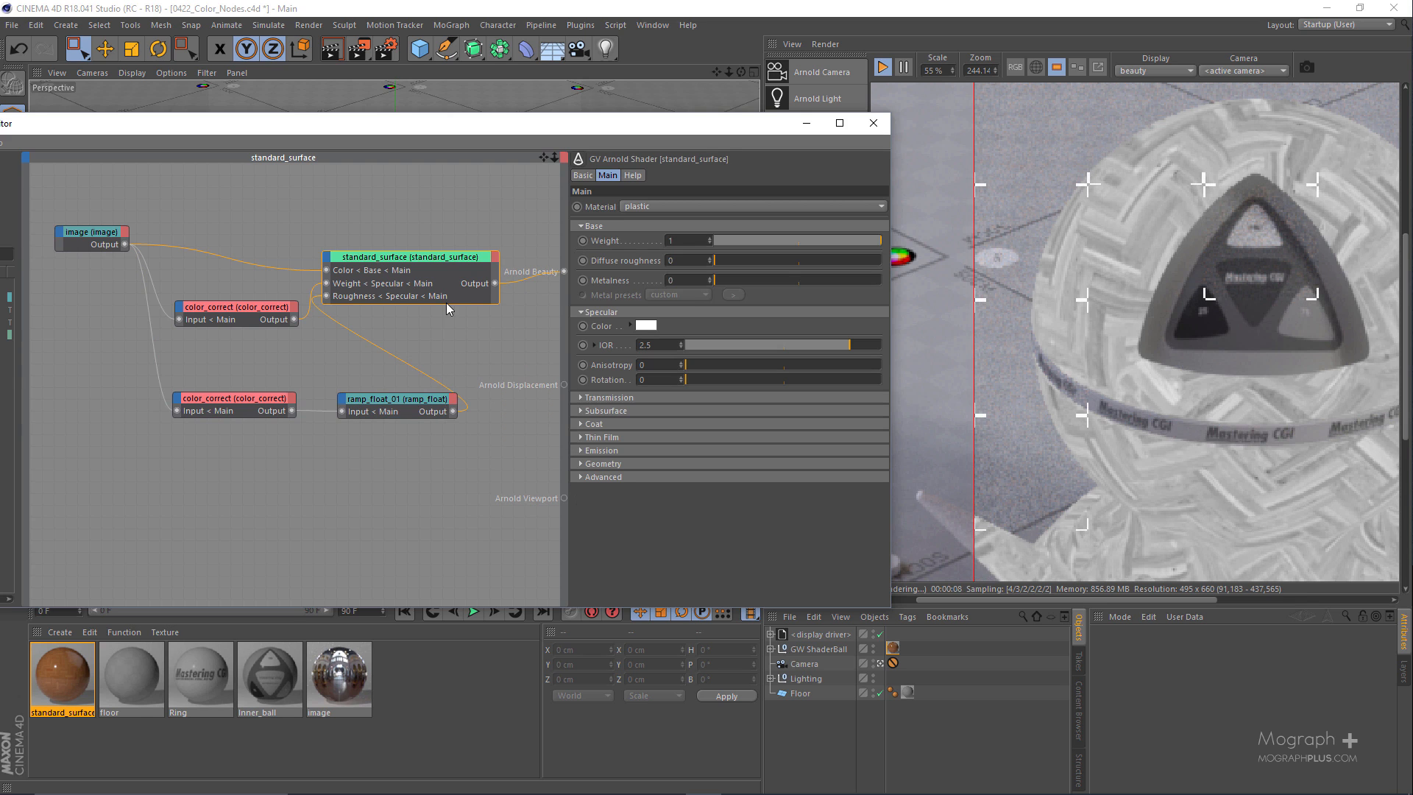
scroll(1143, 247, "up", 1)
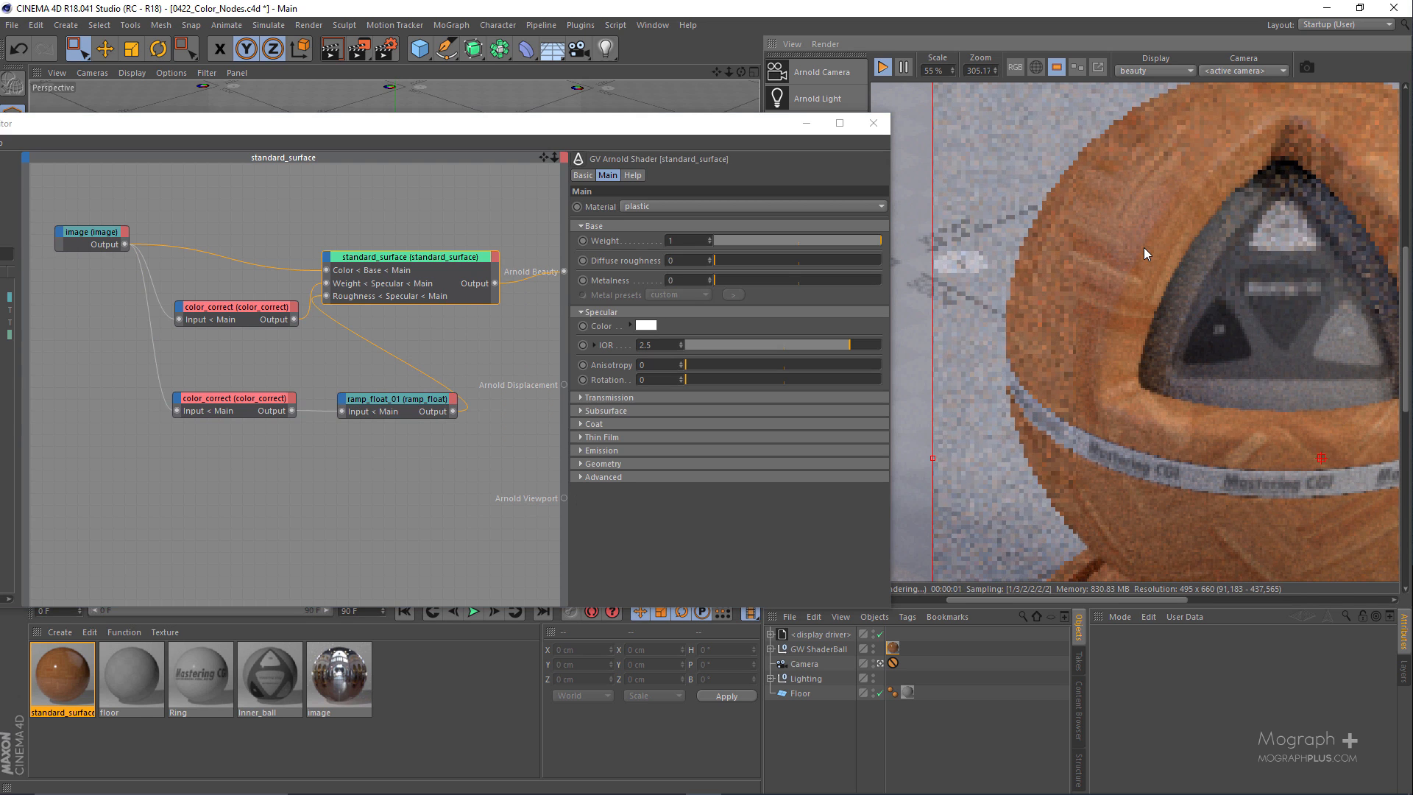
Make the ramp_float node the beauty root shader again and check the upper color_correct node's settings.
left_click(375, 397)
key("alt+w")
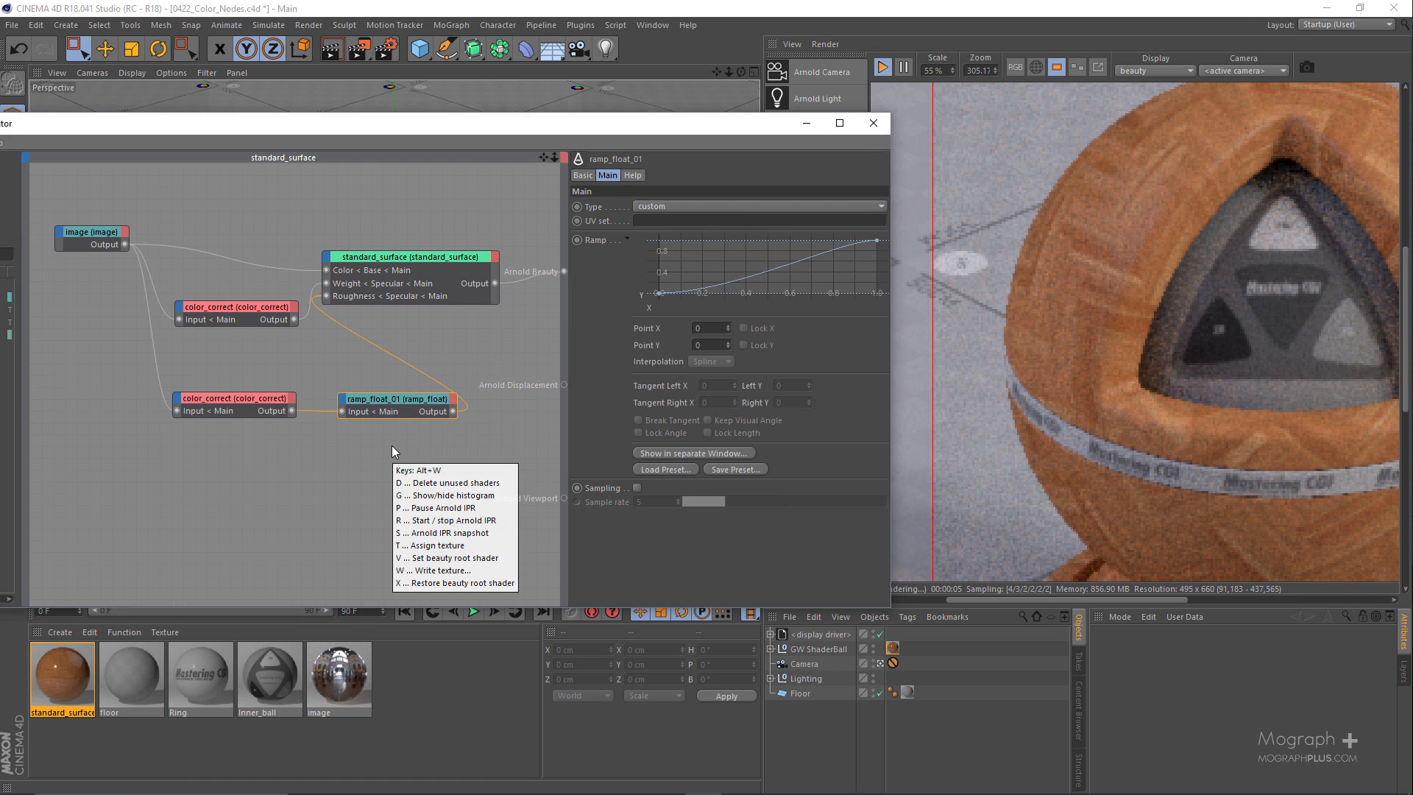
key("w")
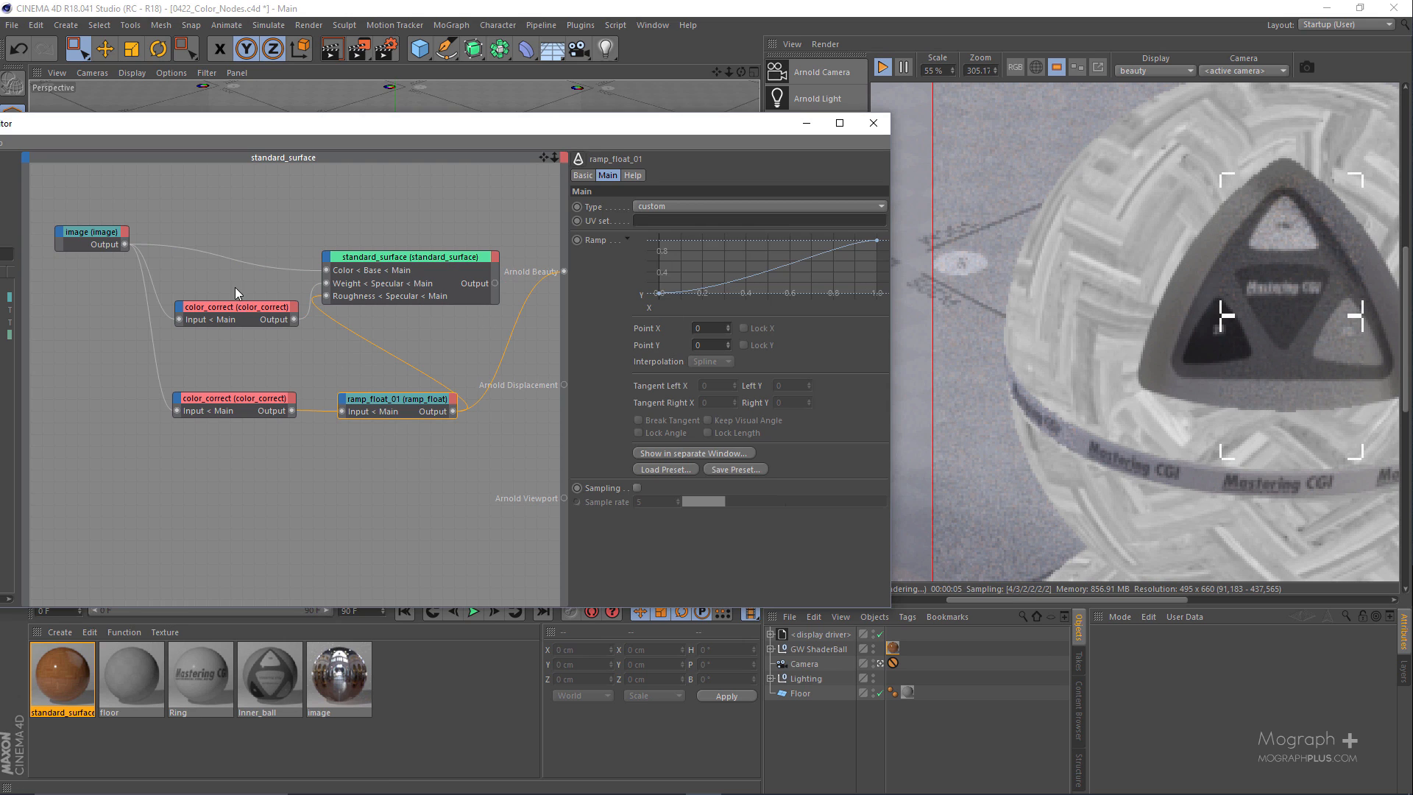
left_click(223, 316)
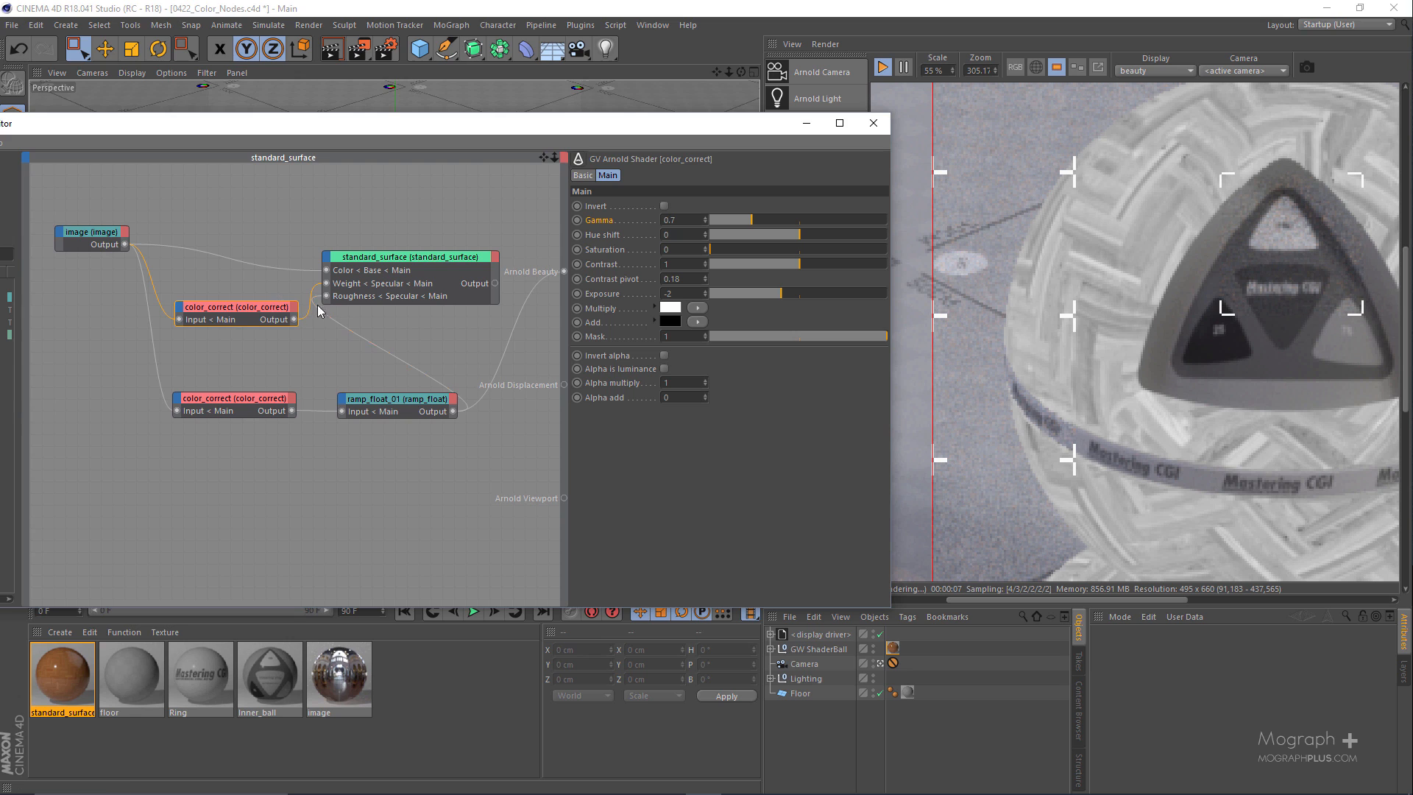
Lower the ramp_float curve's end point to about 0.1 and set its start point's Y value to 0.3.
left_click(446, 410)
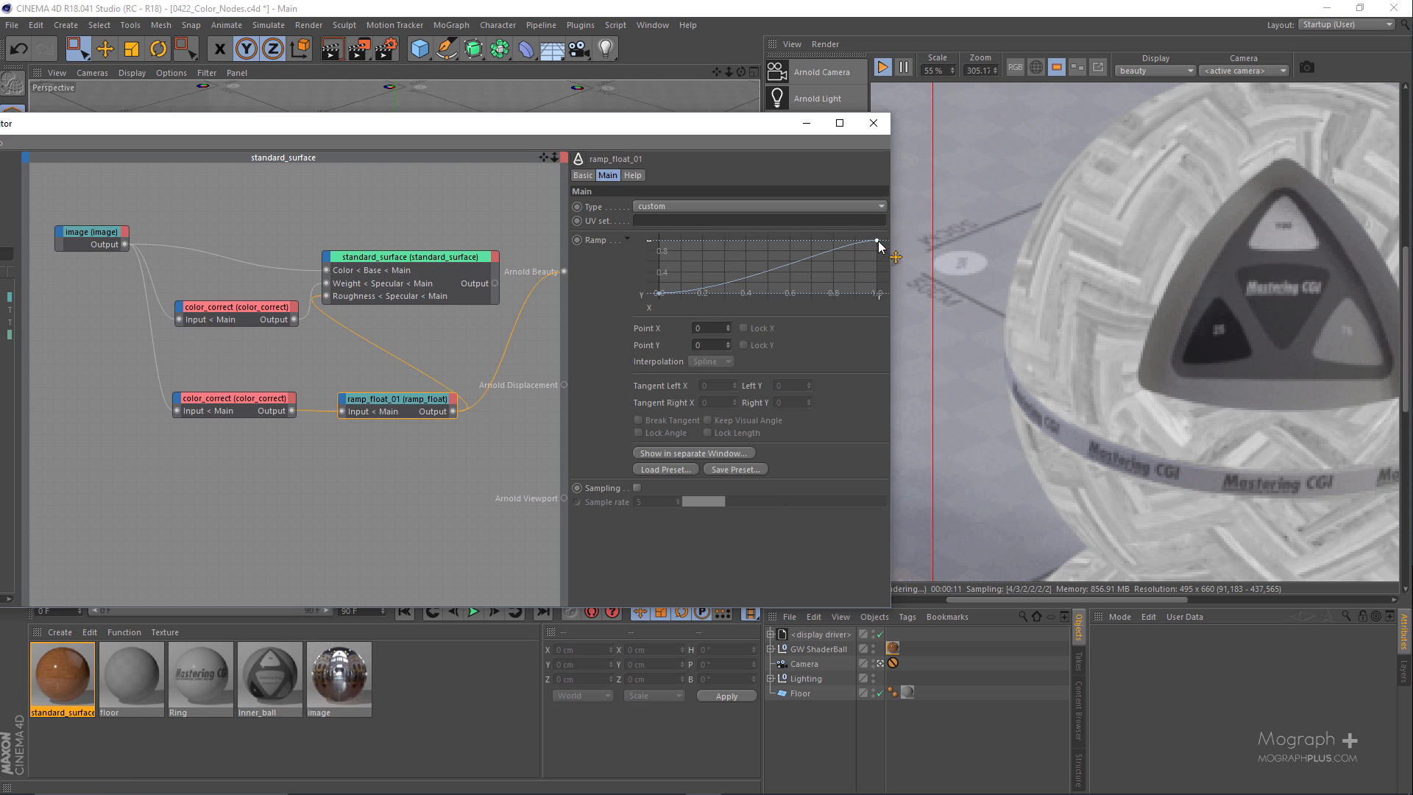
left_click_drag(881, 243, 889, 289)
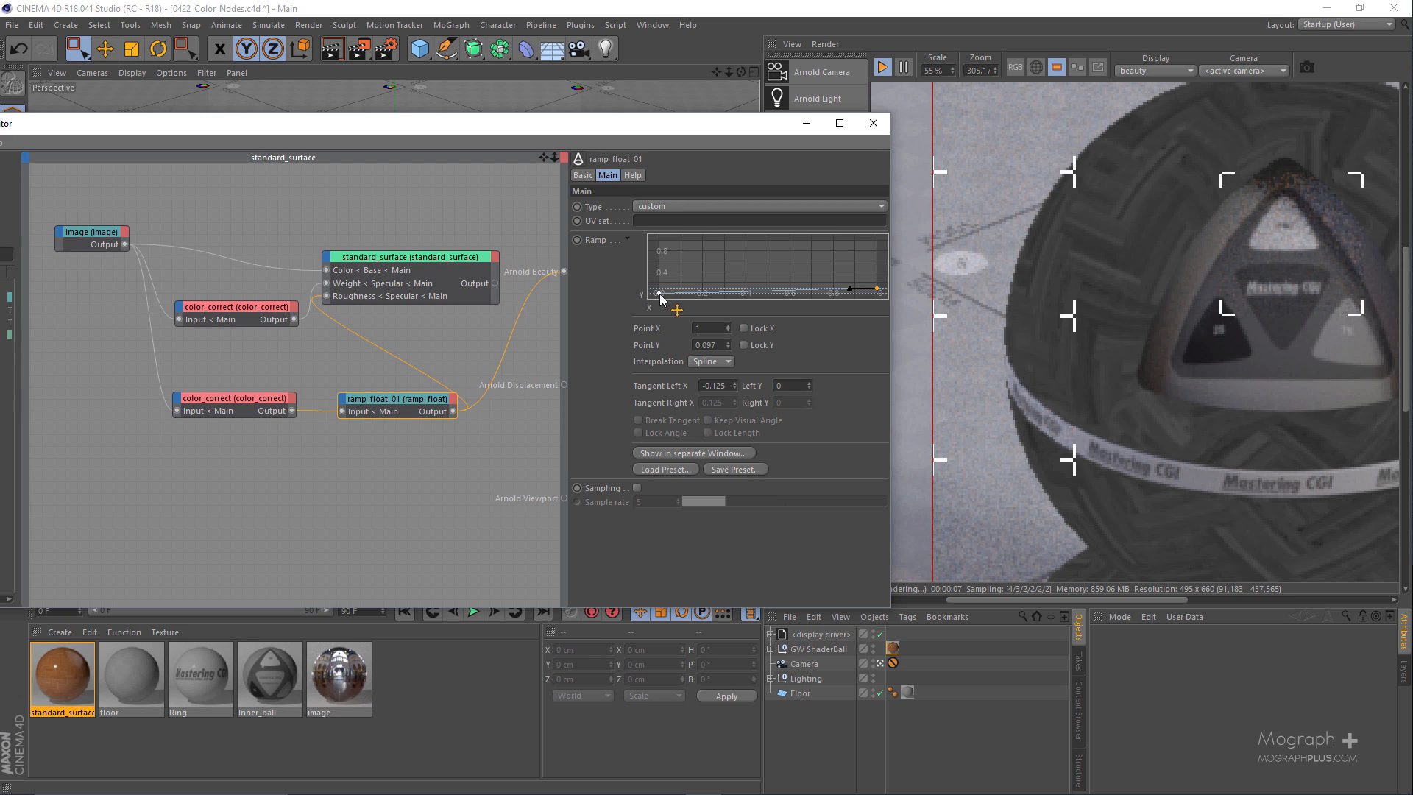
mouse_move(651, 293)
left_mouse_down()
mouse_move(645, 278)
mouse_move(621, 294)
mouse_move(645, 278)
left_mouse_up()
left_click(722, 341)
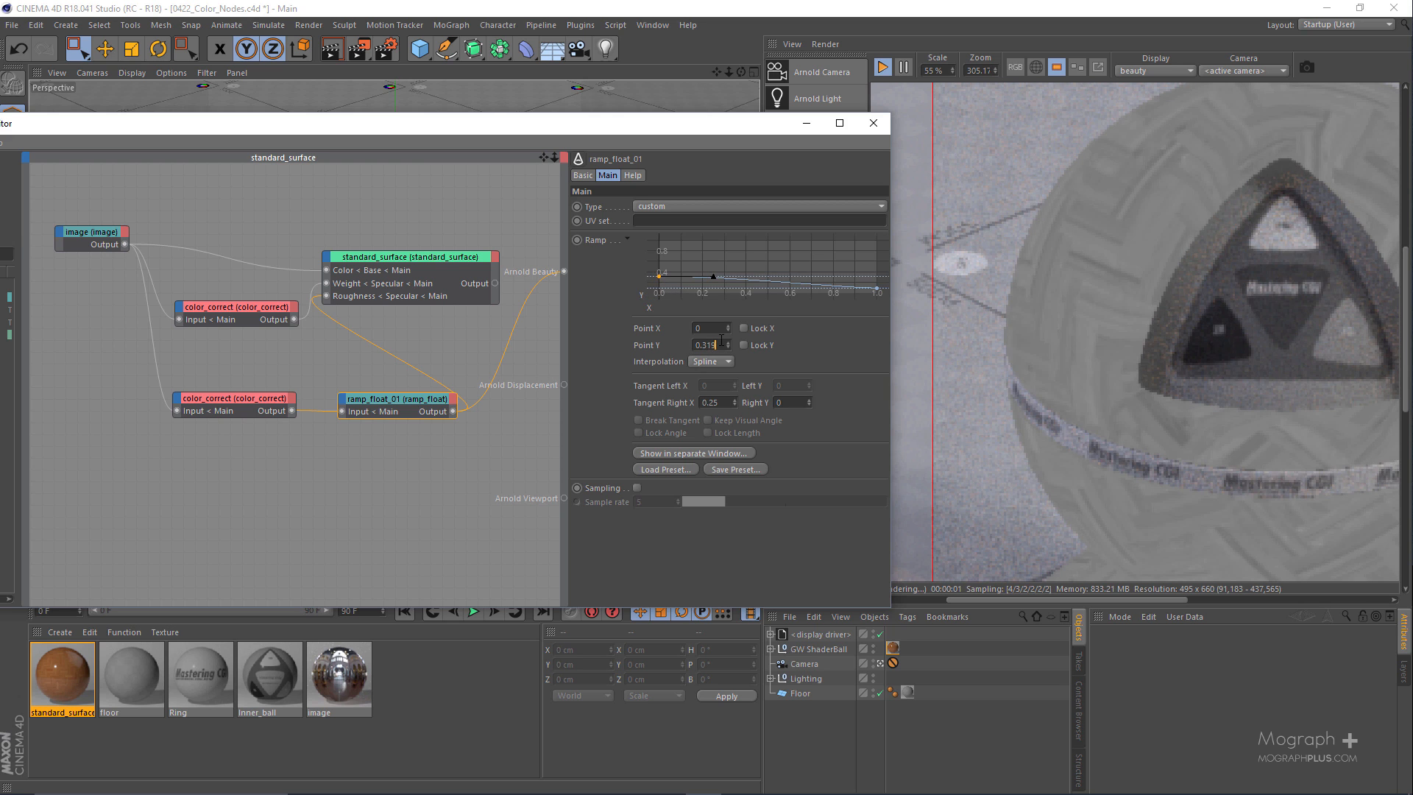
key("BackSpace")
key("Return")
Make the upper color_correct node the beauty root shader to preview the specular weight map.
scroll(1190, 270, "down", 1)
left_click_drag(215, 343, 220, 353)
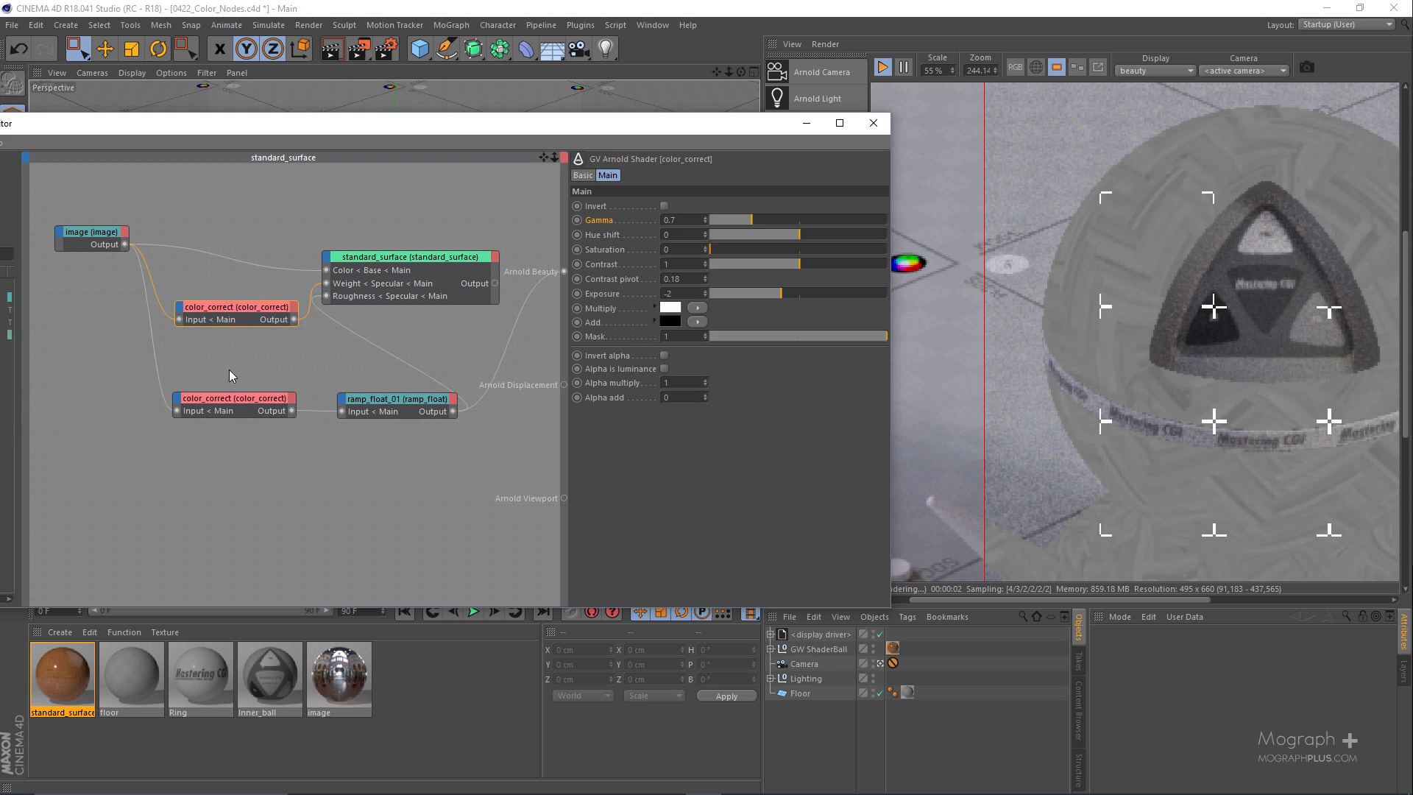
key("alt+w")
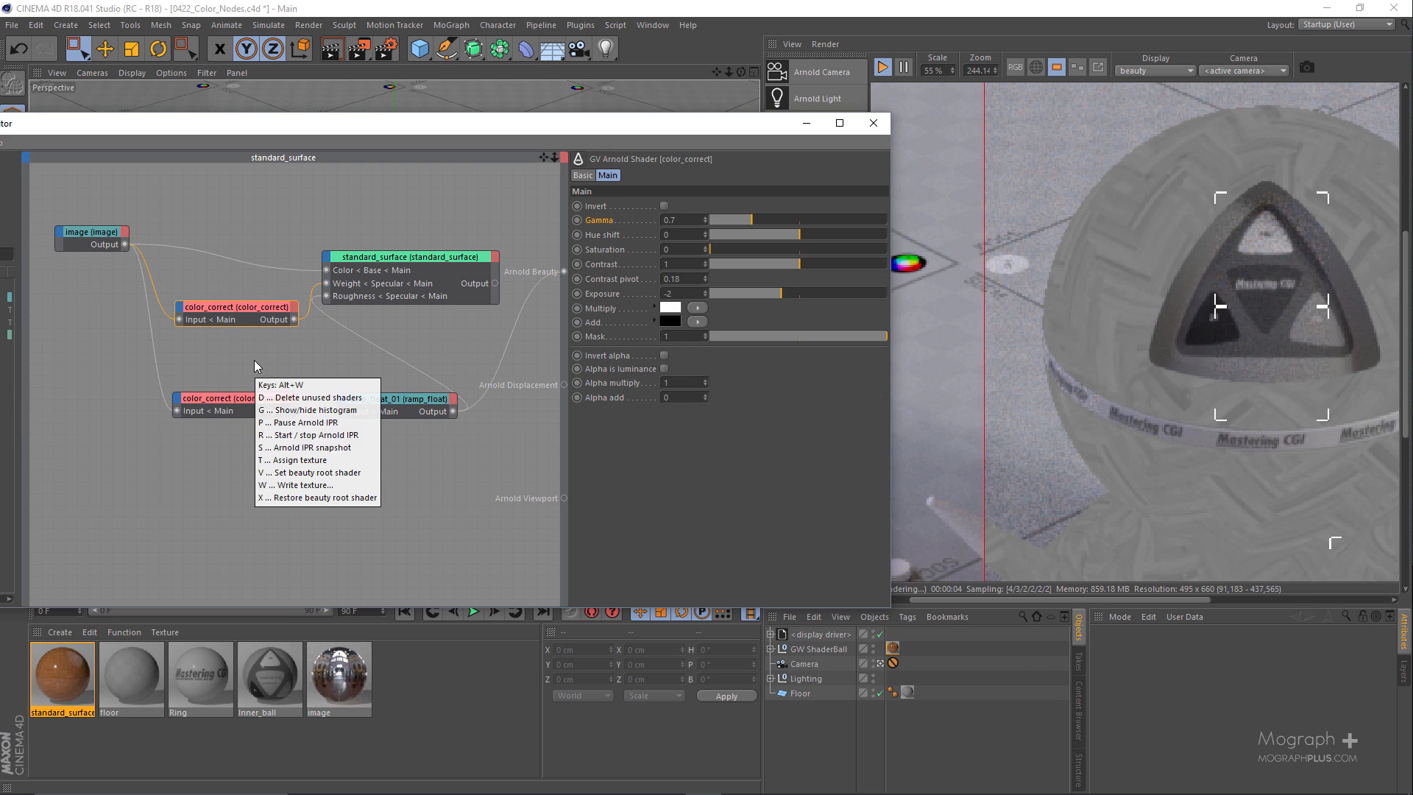
key("v")
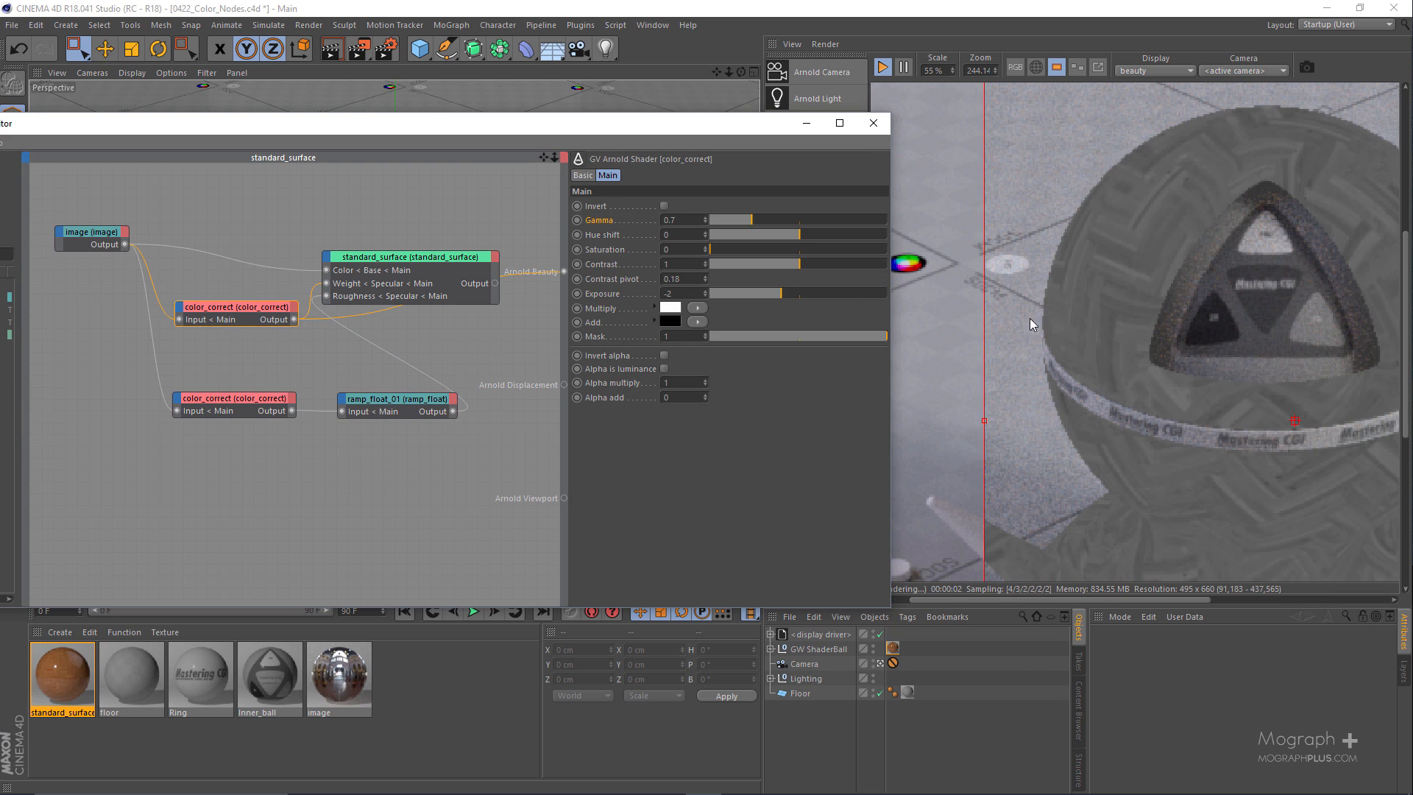
Make the ramp_float node the beauty root shader to compare the roughness map with the weight map.
left_click_drag(341, 382, 381, 438)
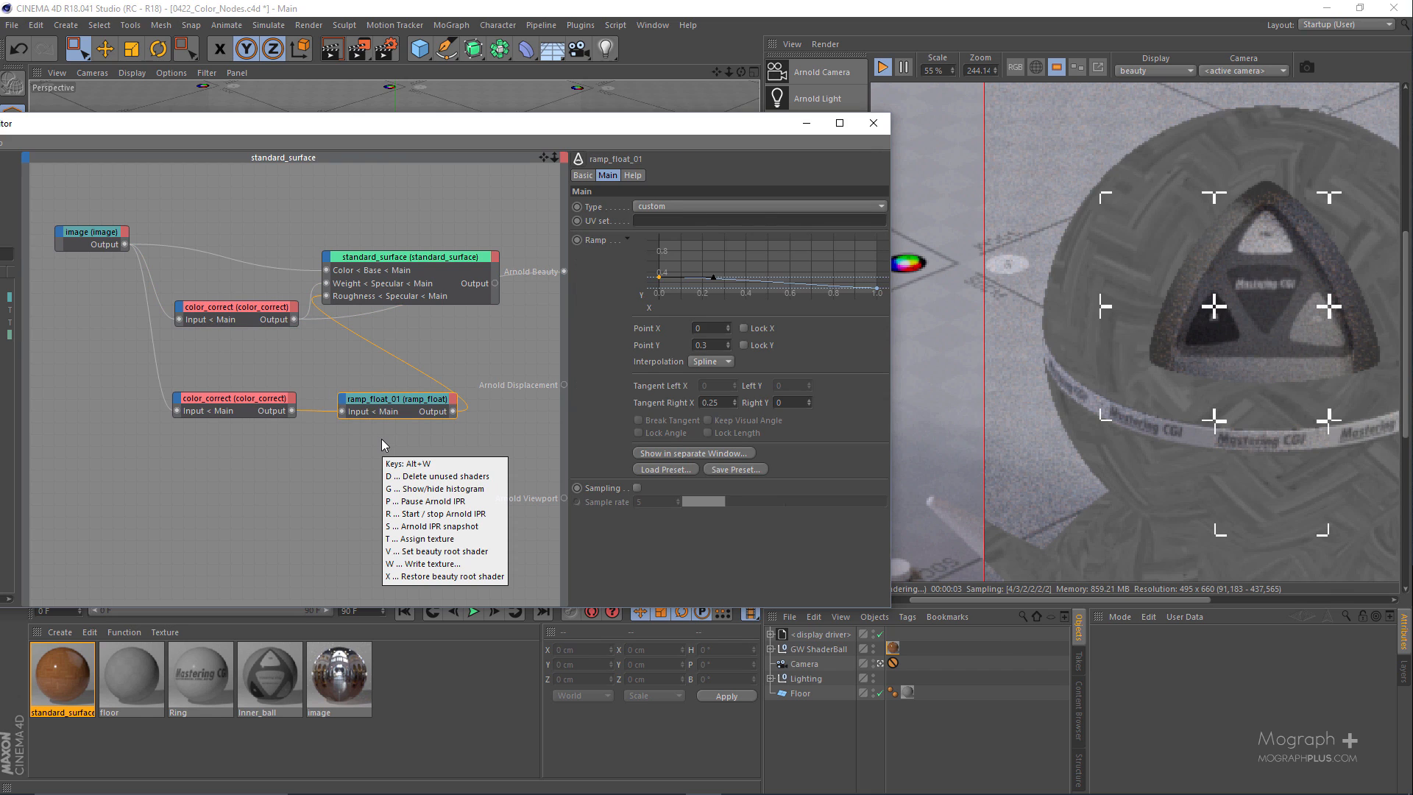
key("alt+w")
key("Escape")
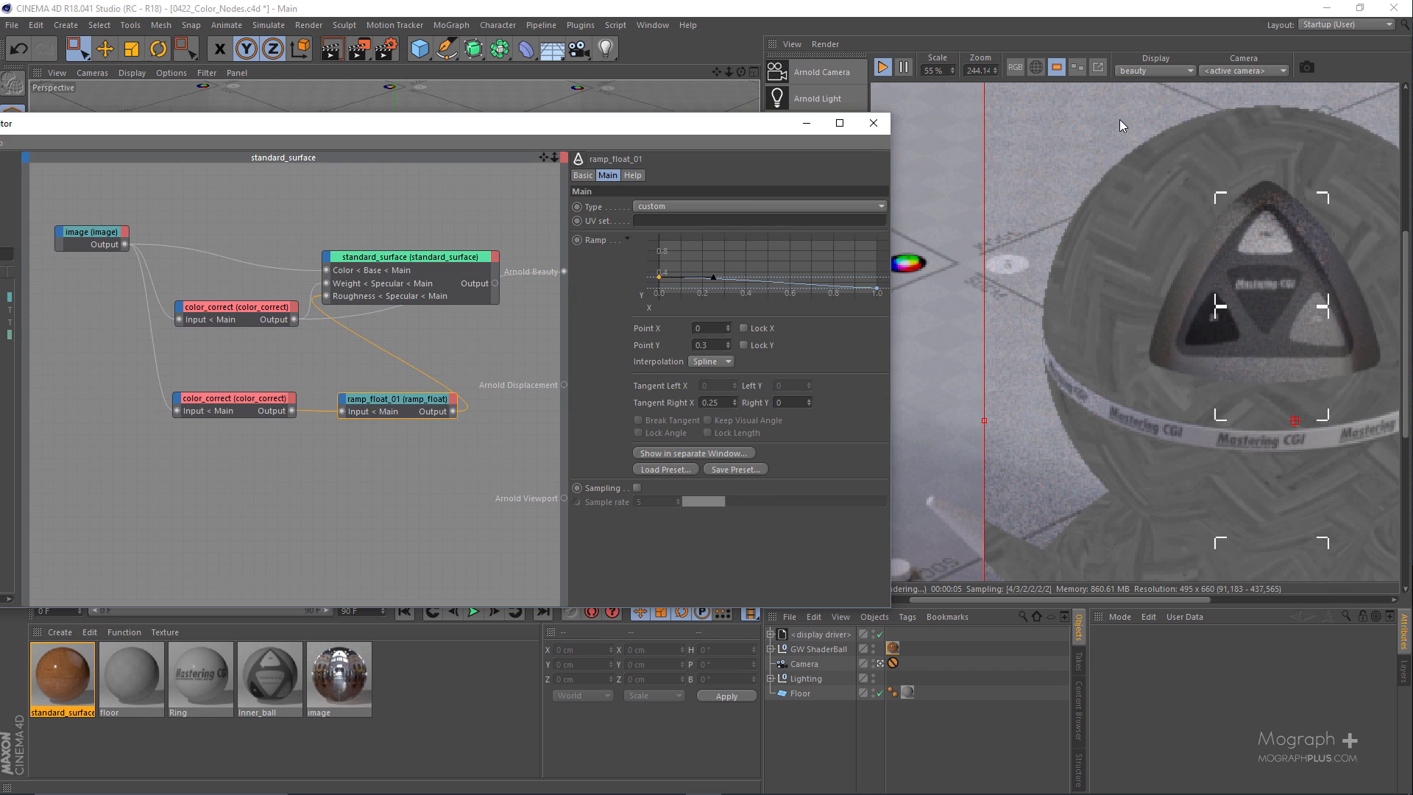
key("alt+w")
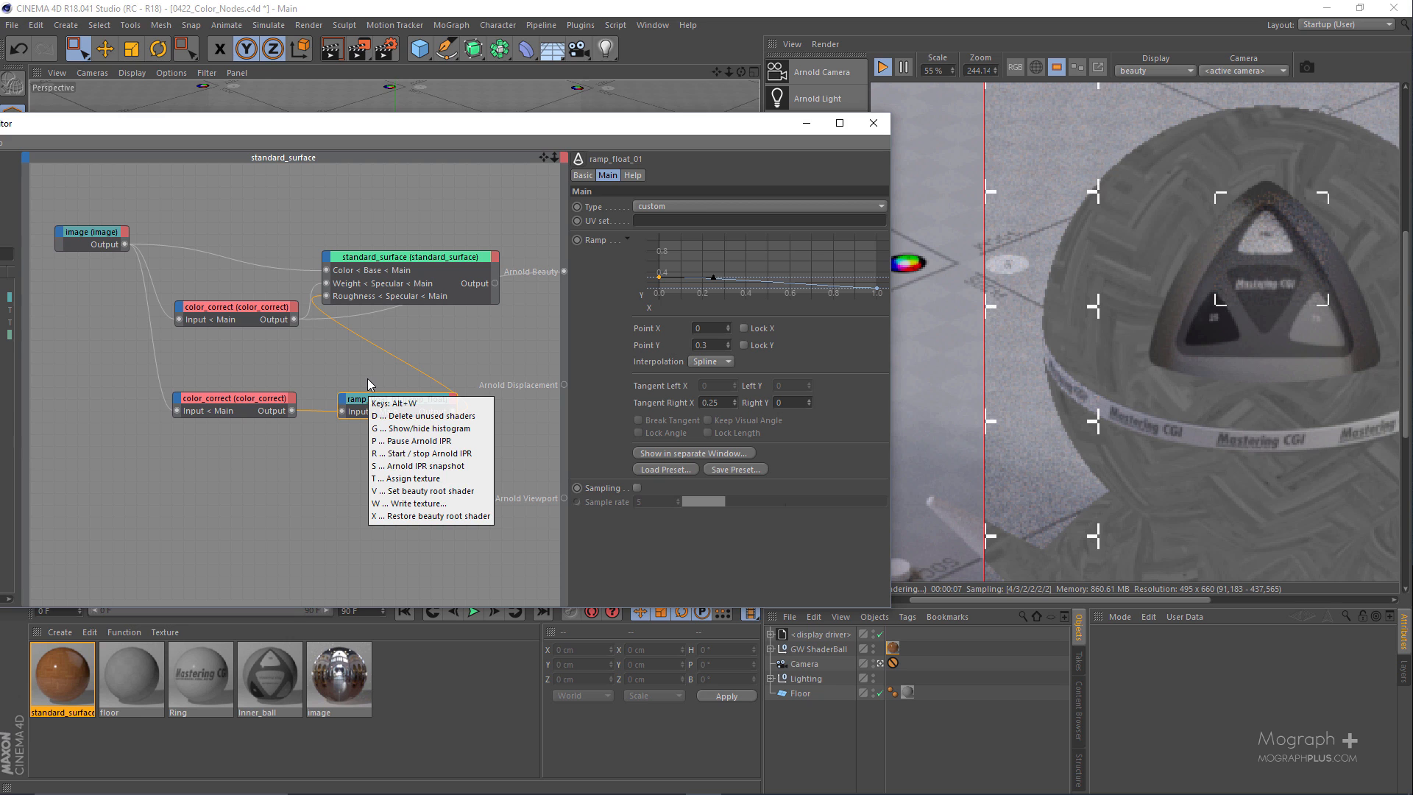
key("v")
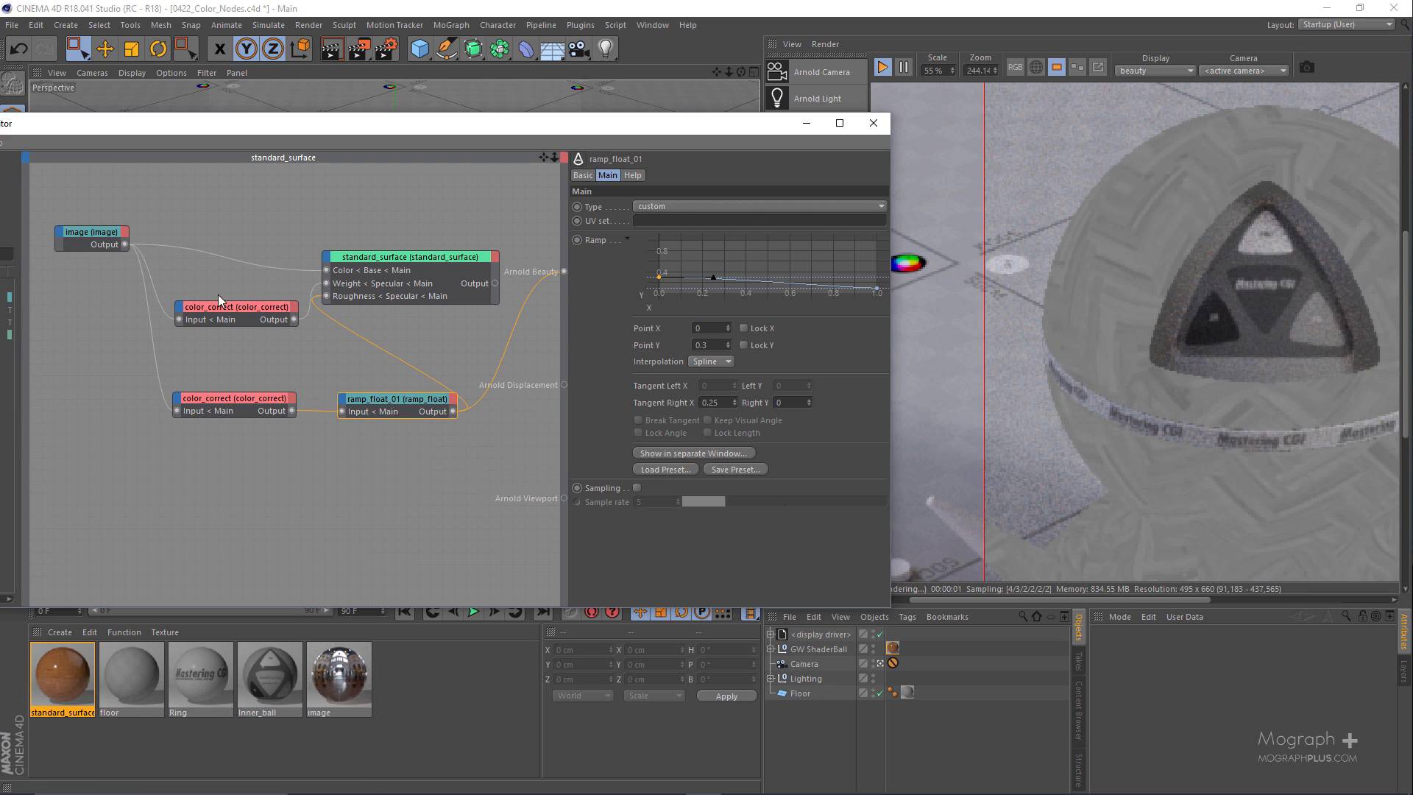
Make the standard_surface node the beauty root shader so the complete wood material renders.
left_click(223, 306)
left_click(430, 291)
key("alt+w")
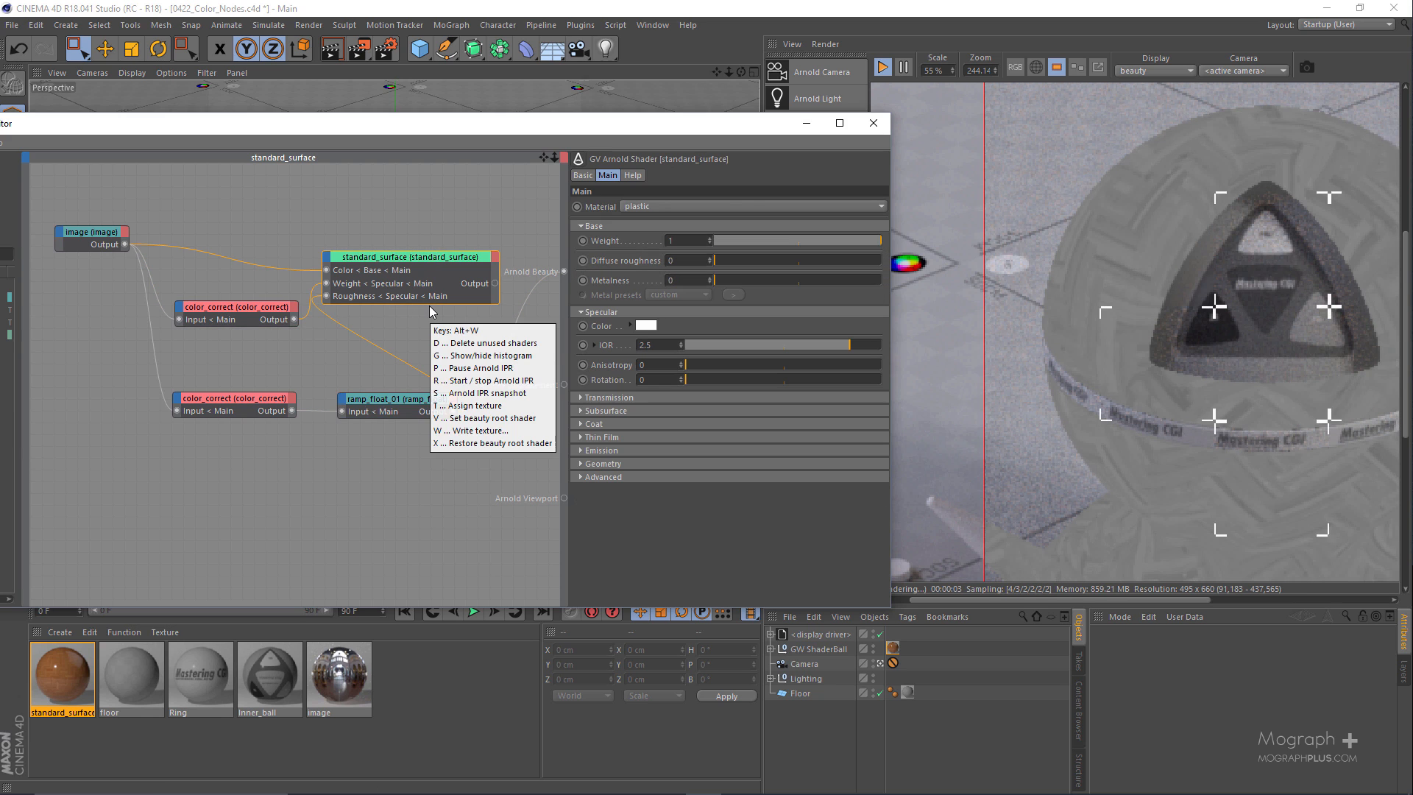
key("v")
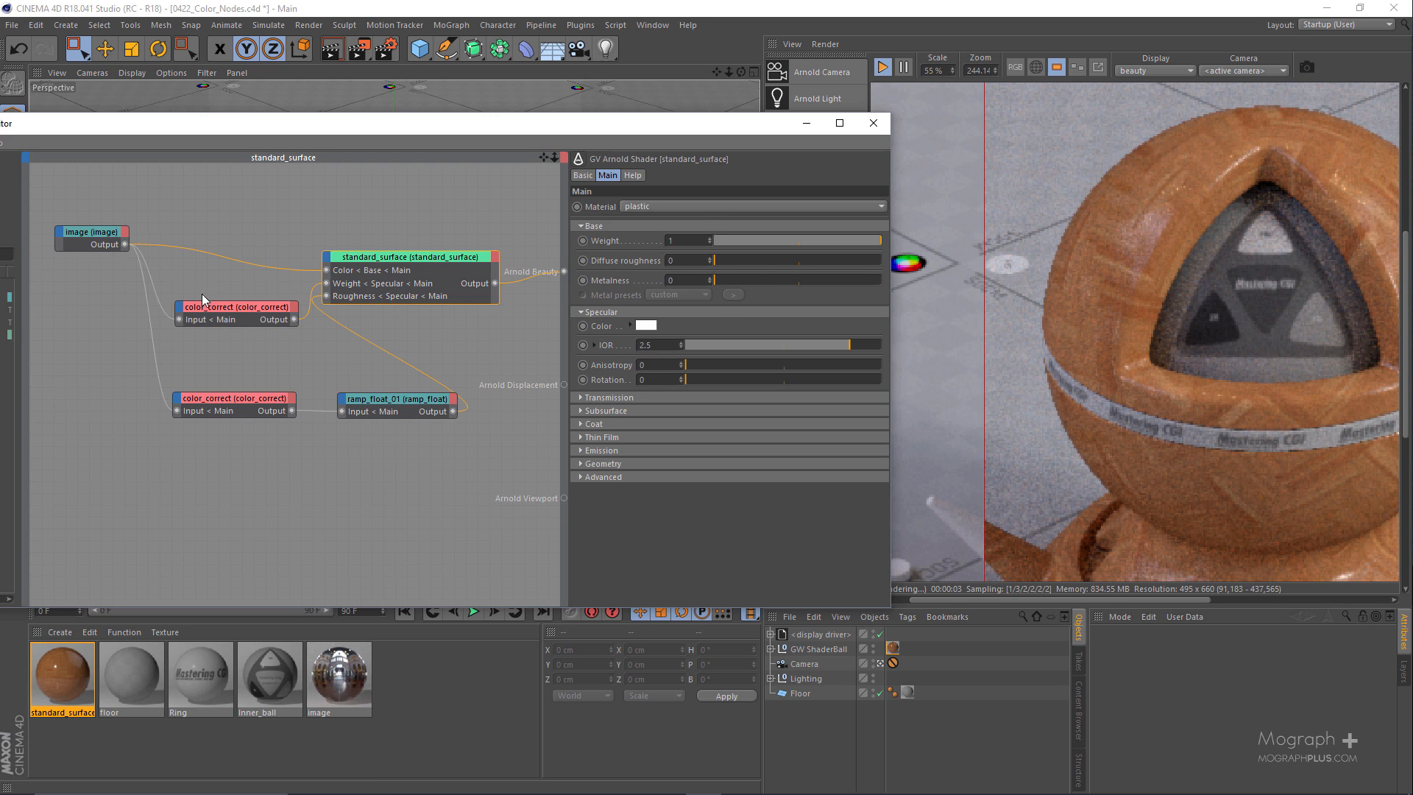
Review the upper color_correct and ramp_float nodes, and move the standard_surface node slightly farther from the color_correct nodes.
left_click(221, 313)
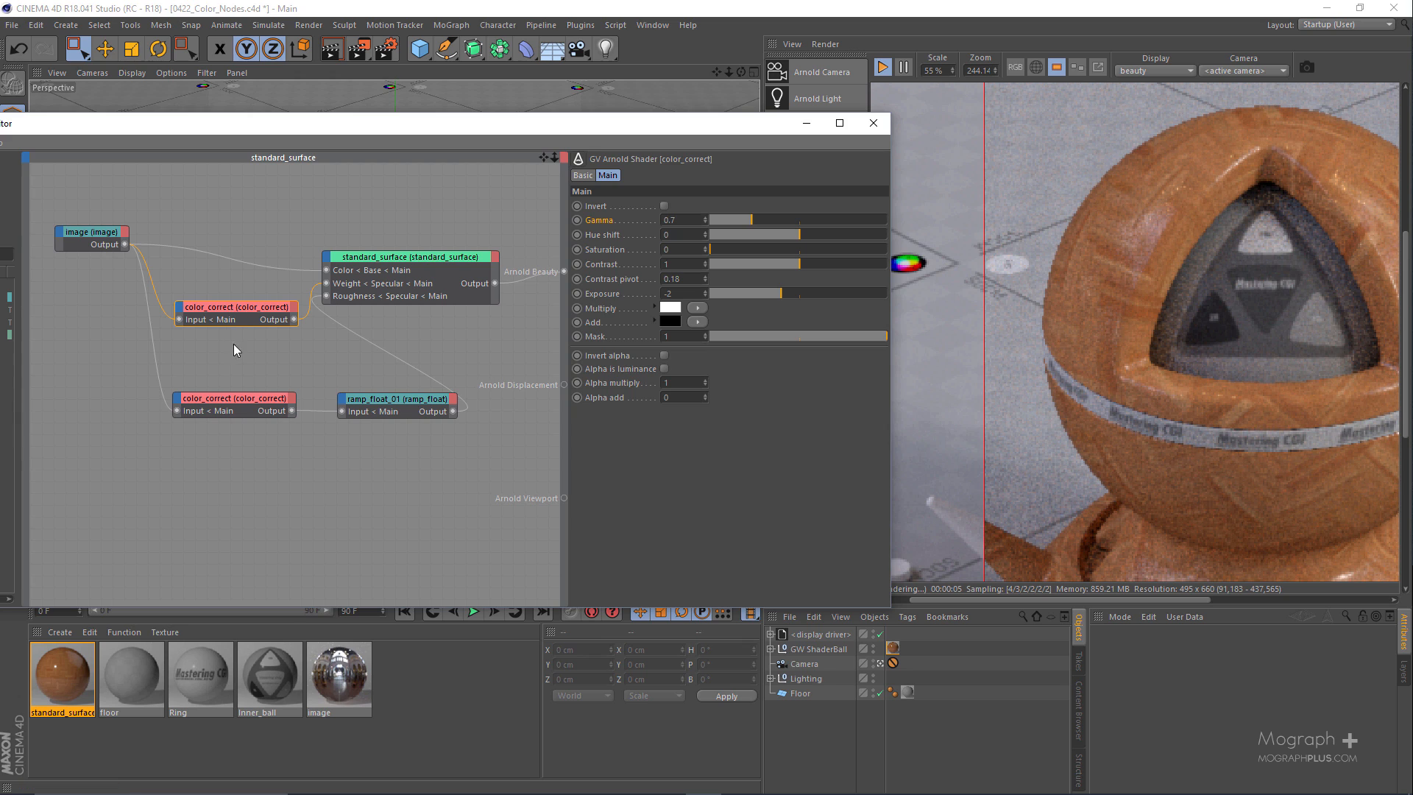
left_click_drag(245, 368, 362, 381)
left_click_drag(396, 439, 397, 439)
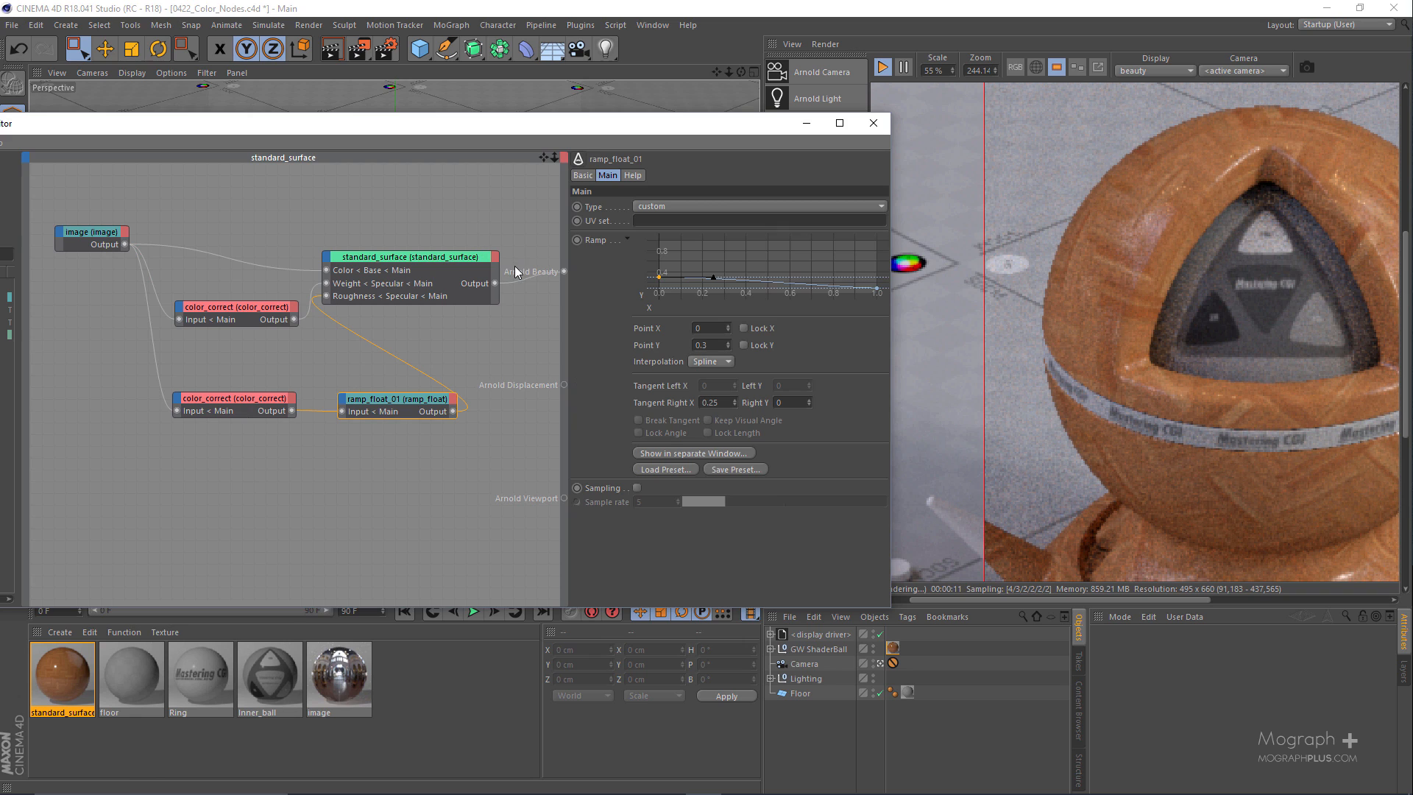
left_click_drag(426, 258, 467, 257)
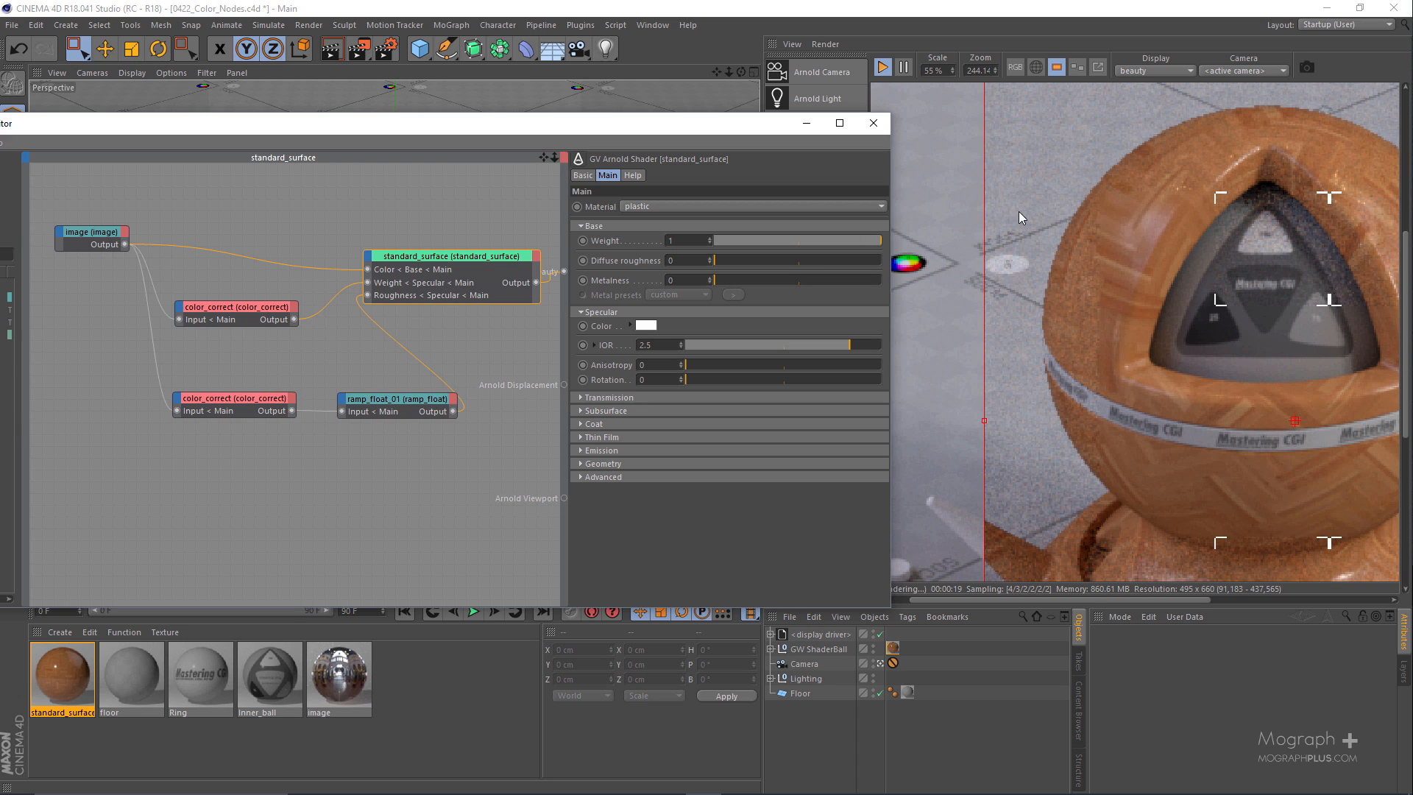
Add a bump2d node below the lower color_correct, feeding that color_correct's output into Bump map and bump2d's output into standard_surface's Geometry Normal.
left_click_drag(693, 128, 935, 109)
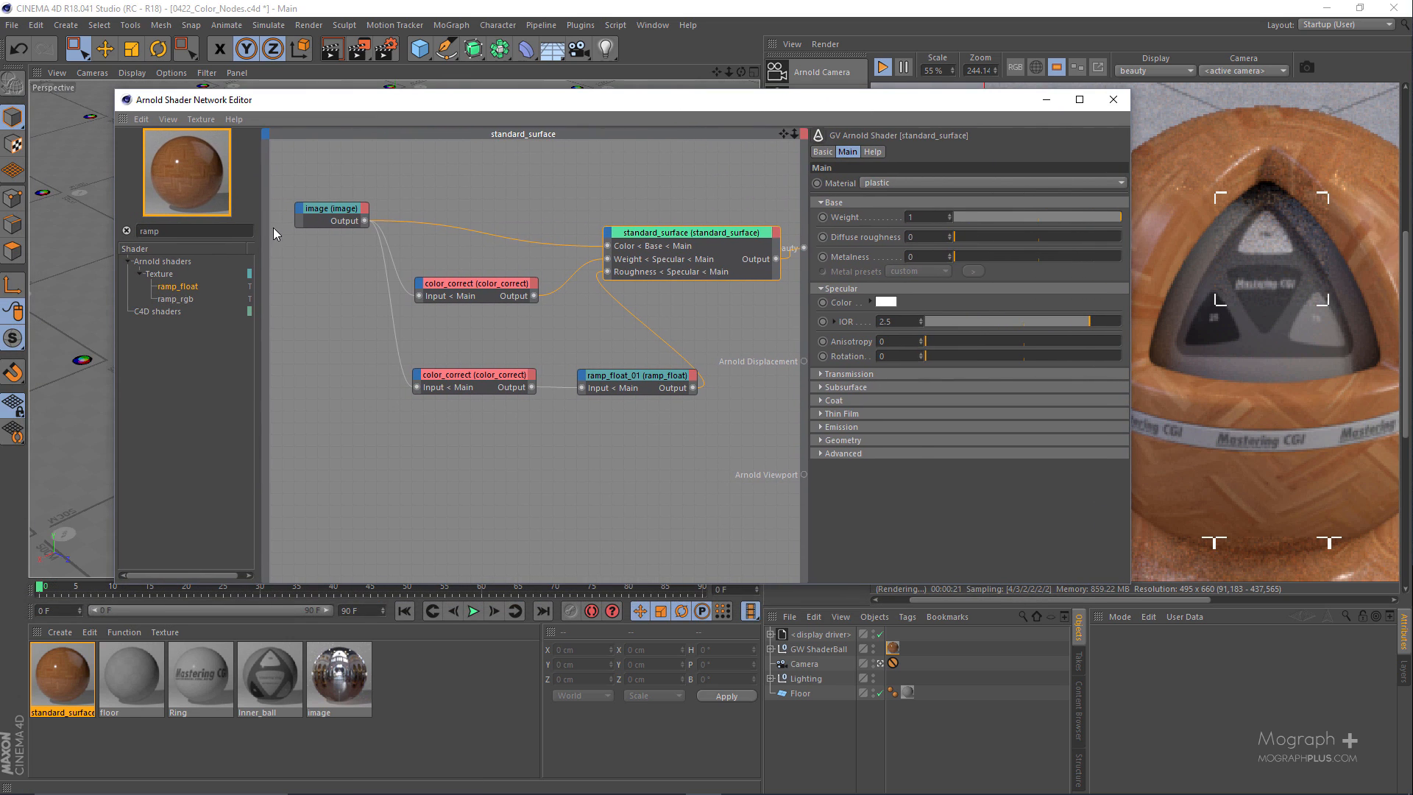
double_click(225, 230)
type("bump")
left_click(174, 278)
left_click(171, 287)
left_click_drag(171, 287, 543, 462)
left_click_drag(530, 389, 737, 365)
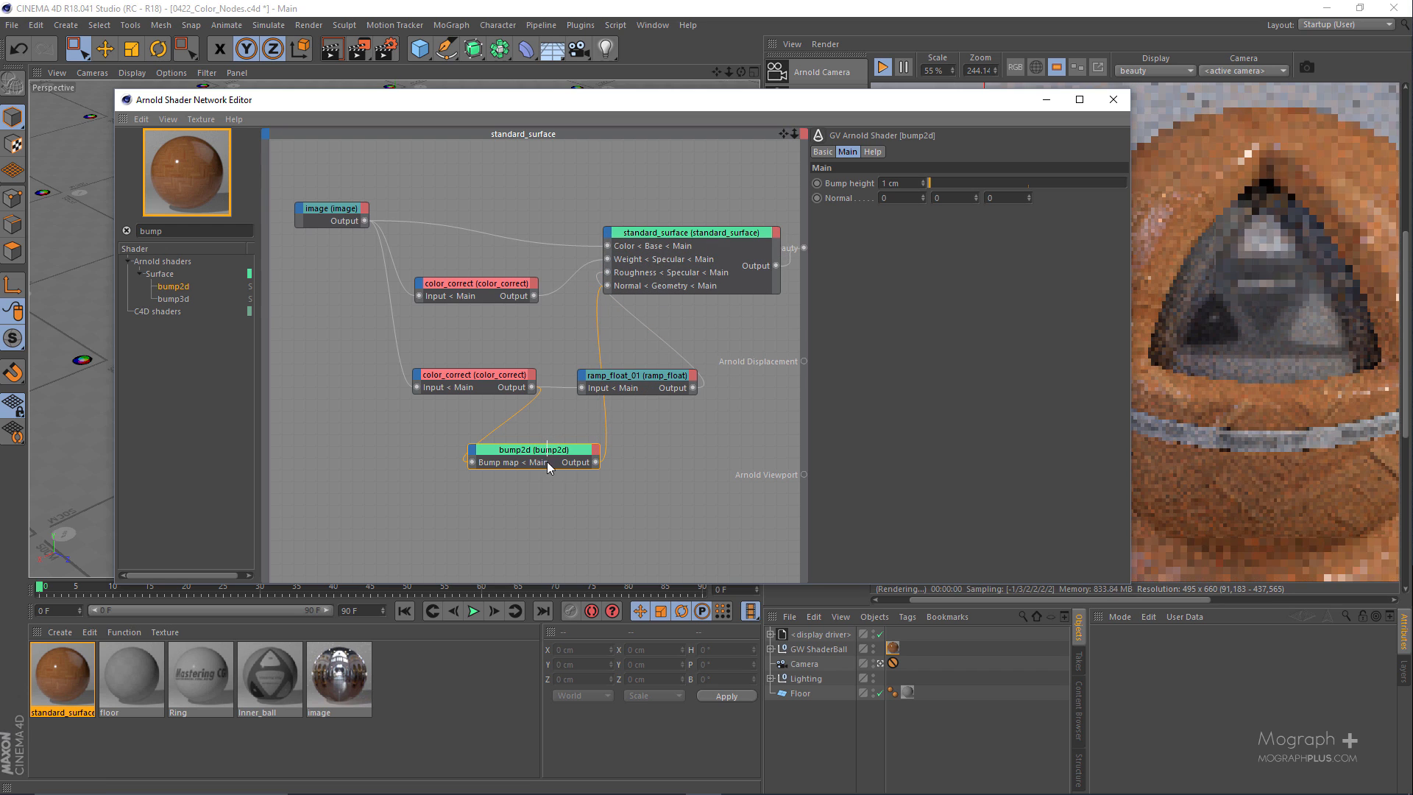
Uncover the render preview and set the bump2d node's Bump height to 0.15 cm.
left_click_drag(813, 110, 589, 133)
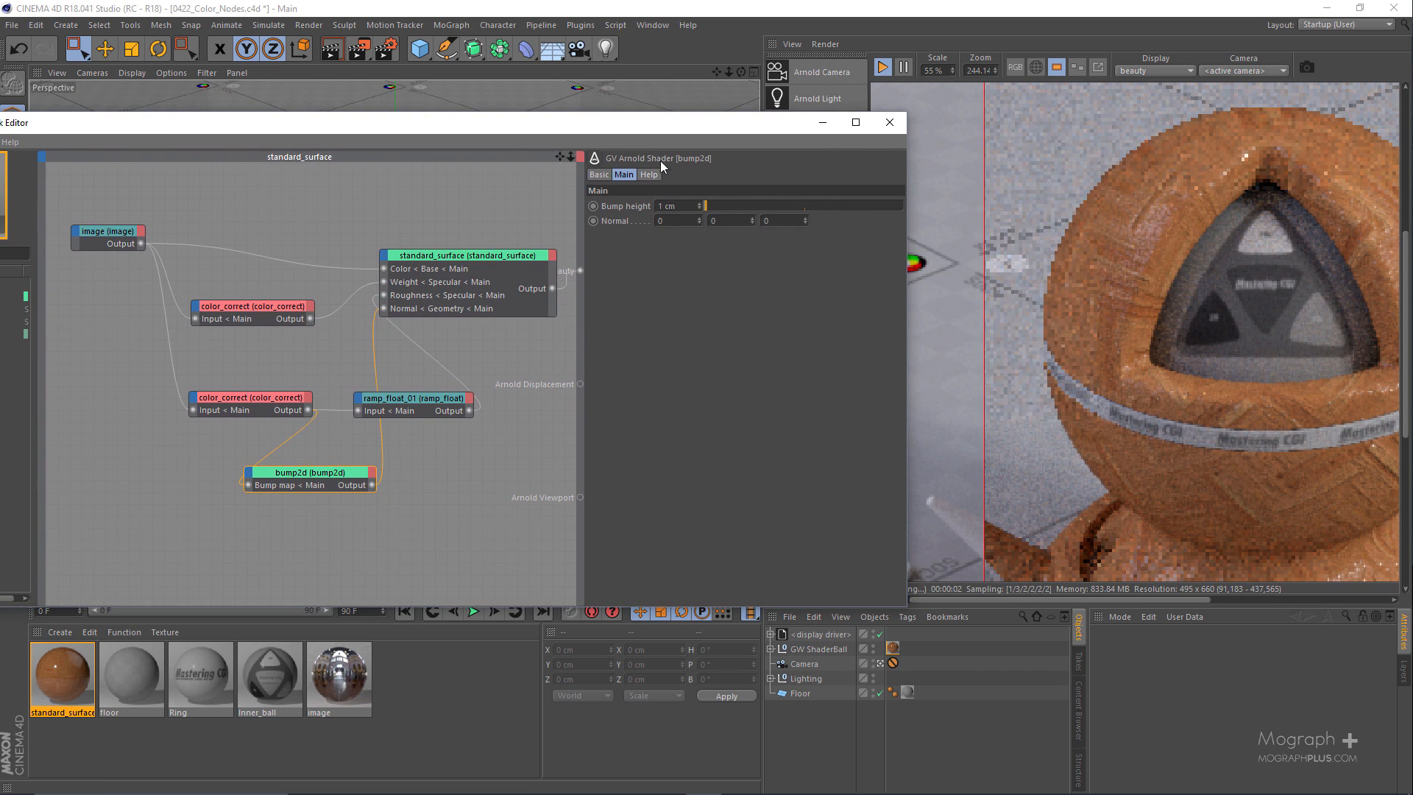
left_click(686, 205)
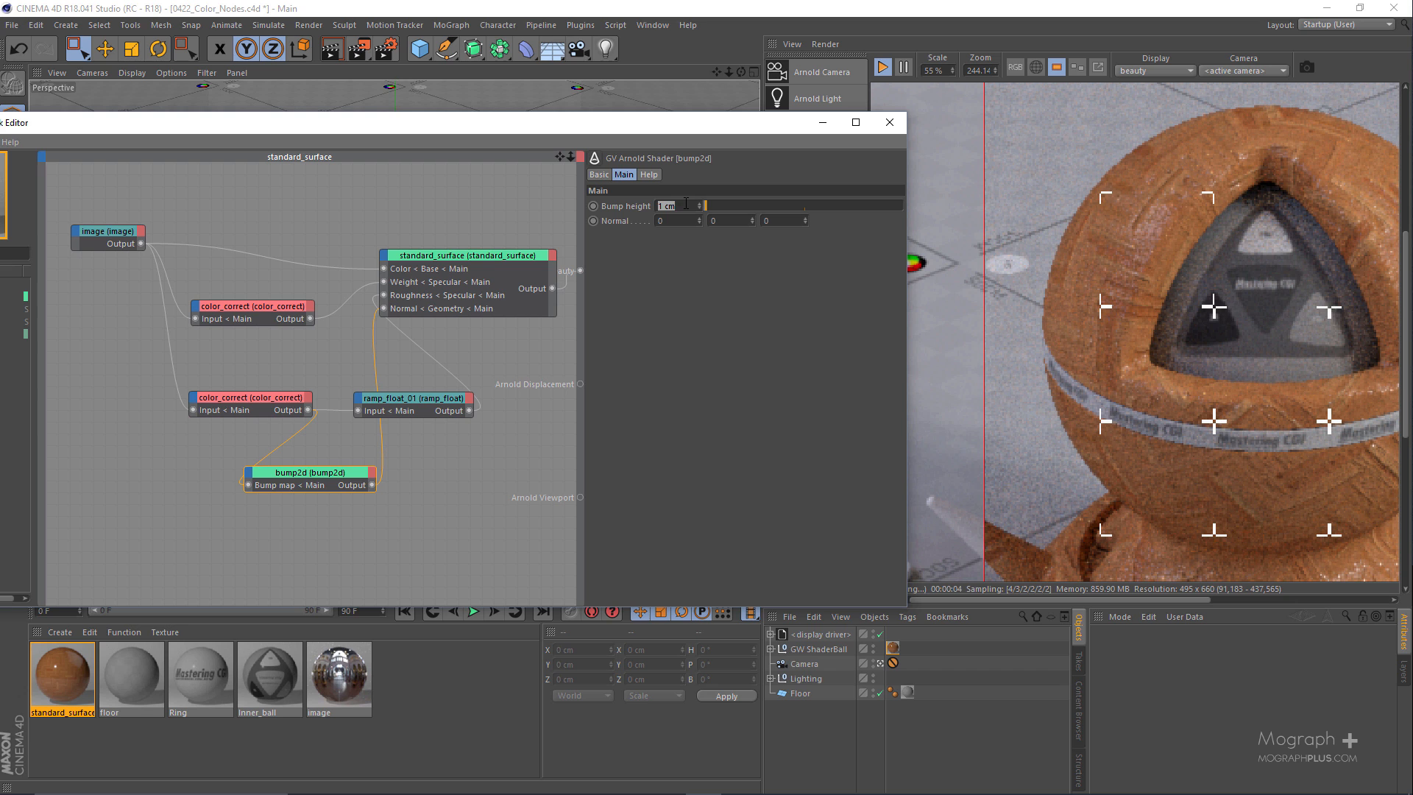
type("0.15")
key("Return")
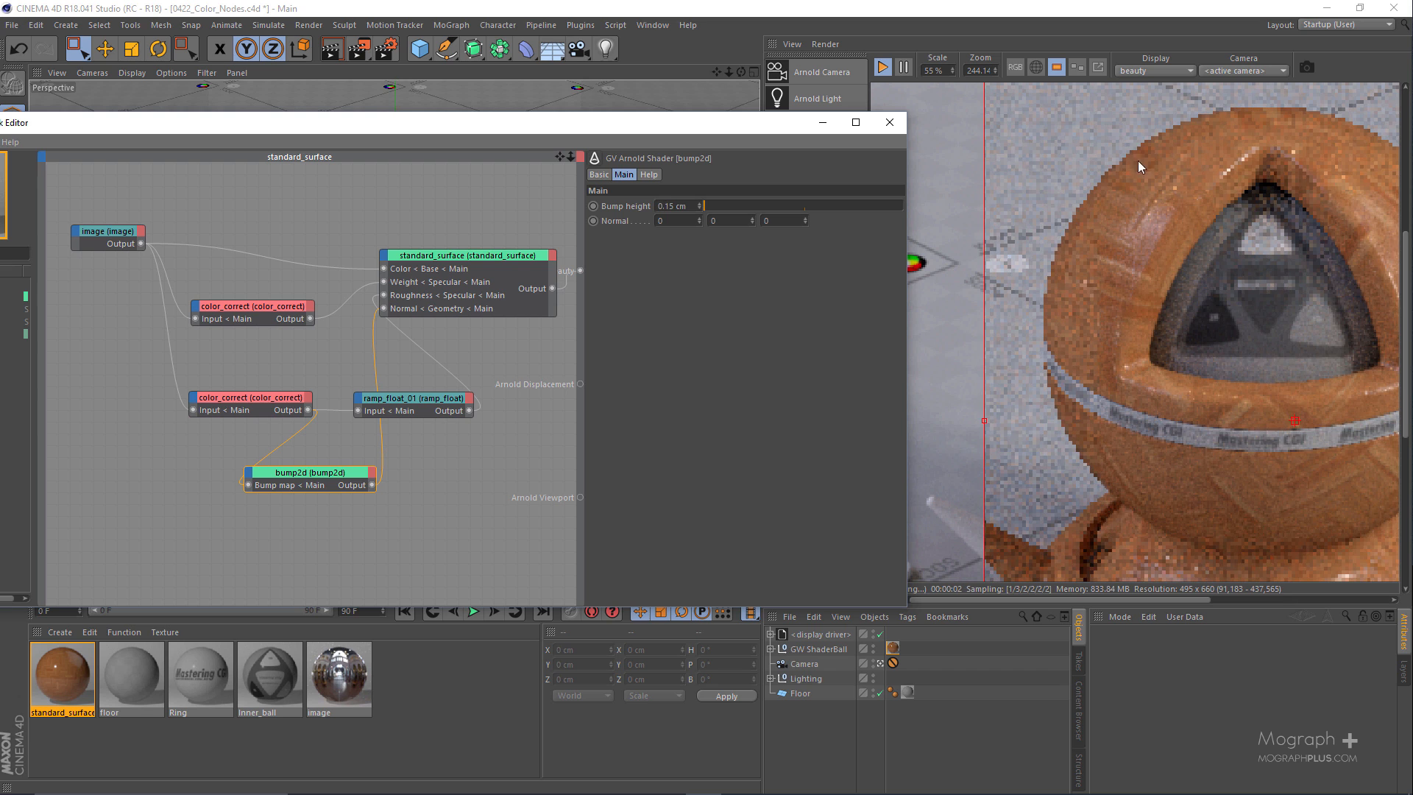
Show the shader ball at 100% zoom in the render preview and set the preview scale to 100%.
scroll(1134, 276, "down", 1)
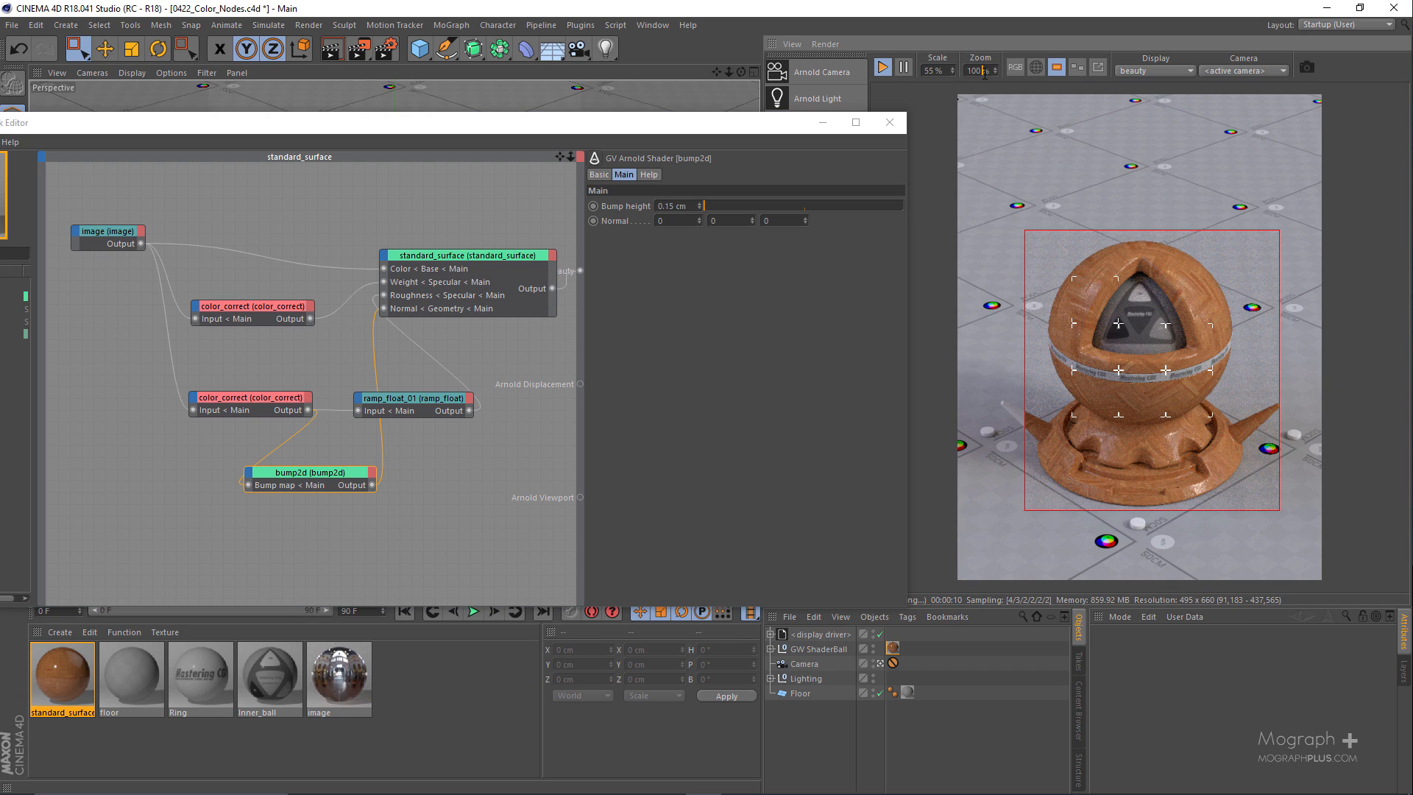
double_click(932, 71)
type("1")
type("2")
key("Return")
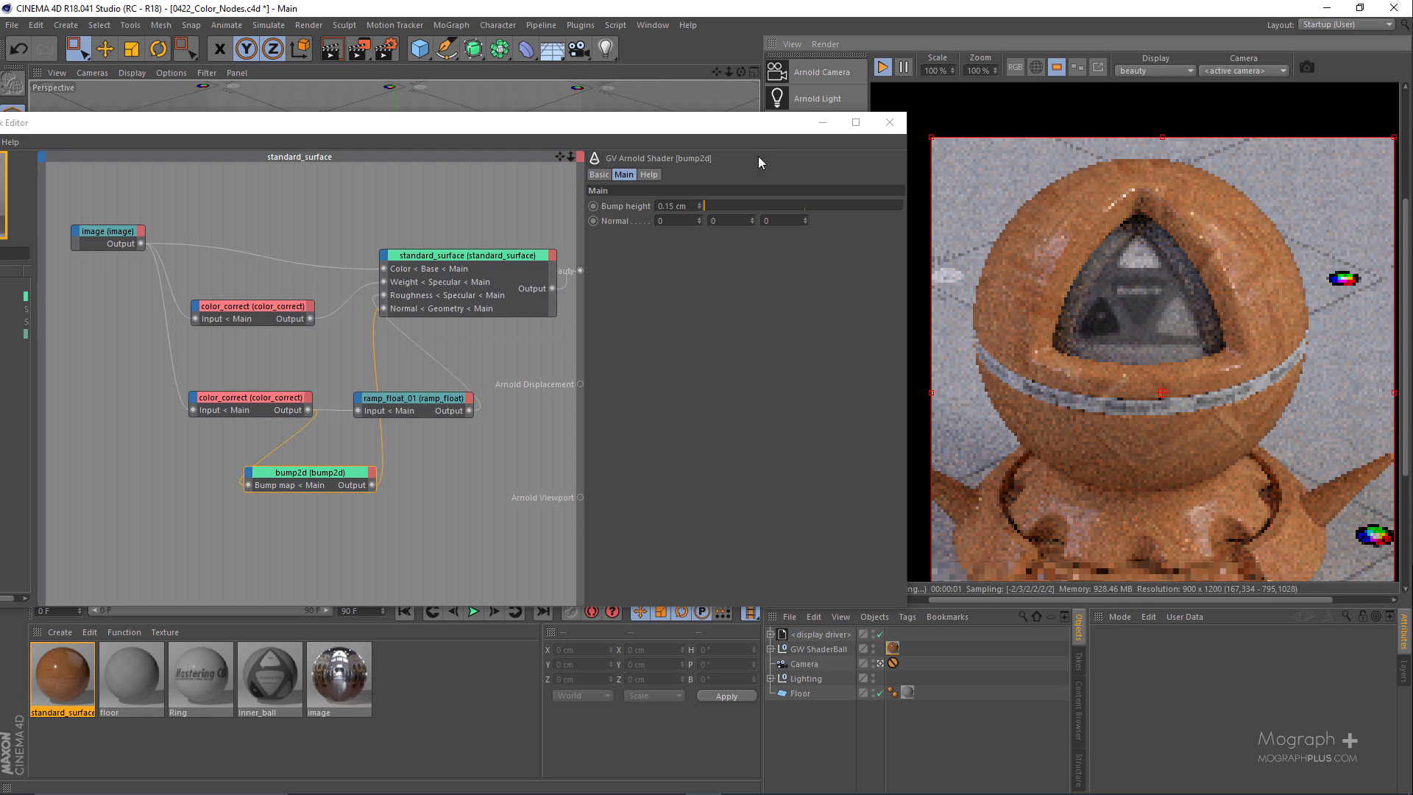
Check the output size in the render settings and set the render preview's scale to 200%.
left_click(384, 48)
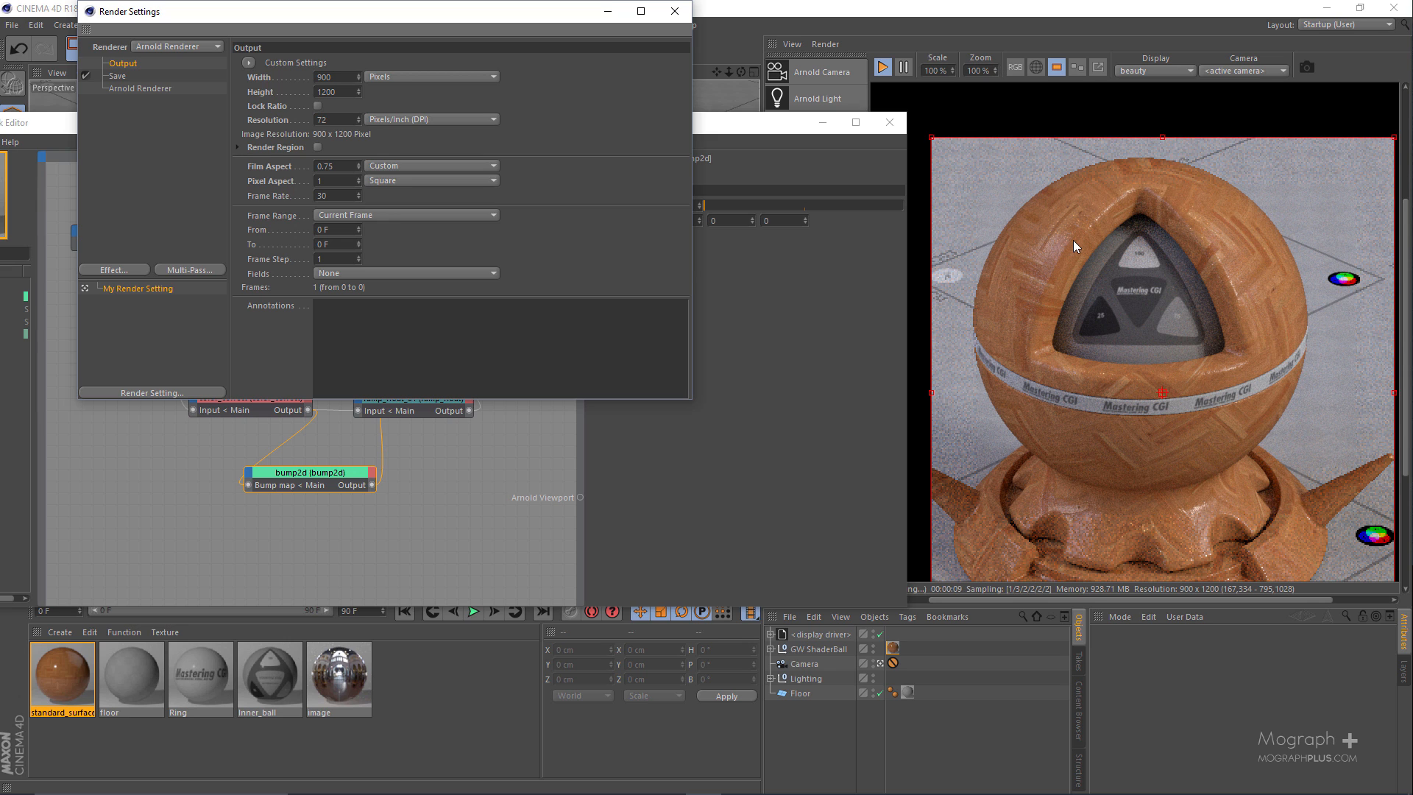
left_click(933, 71)
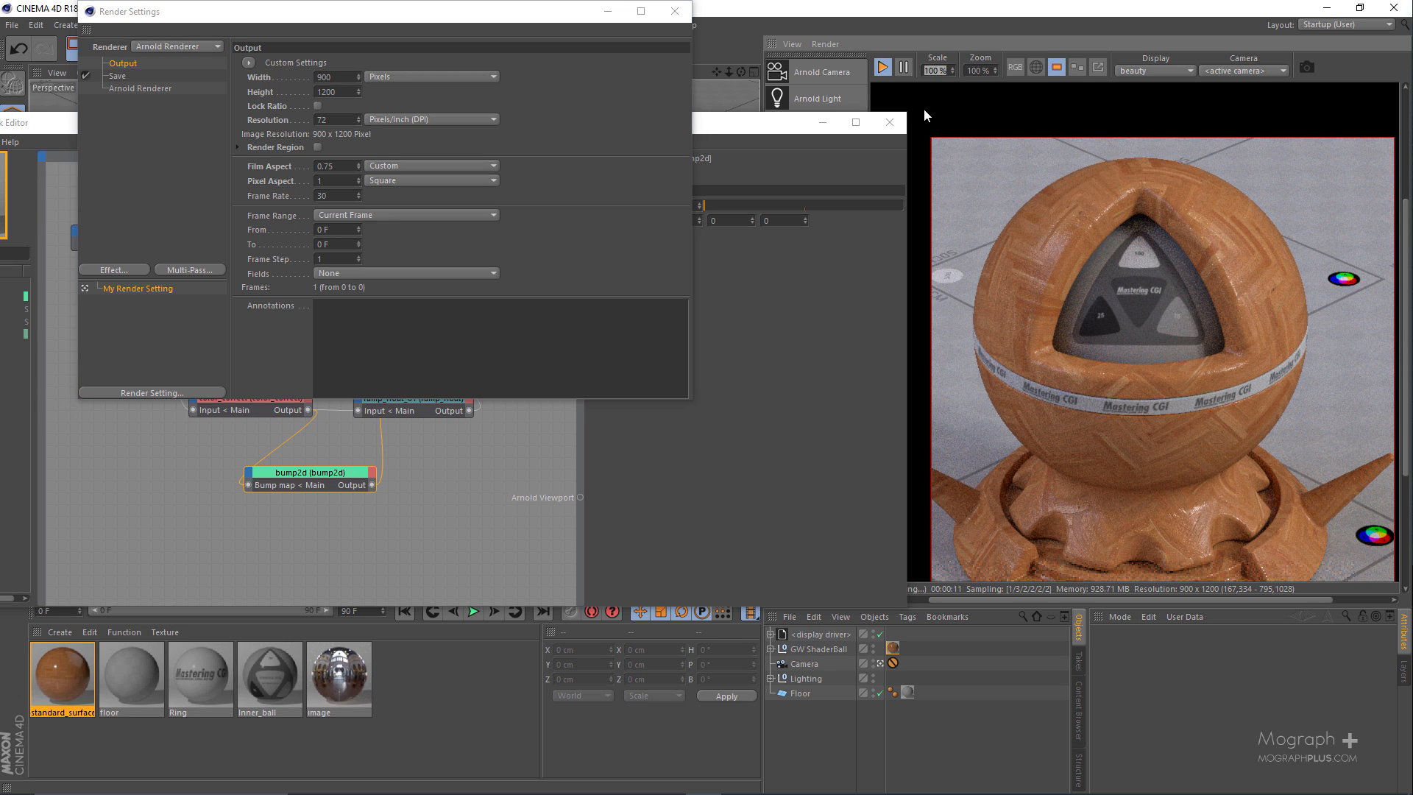
type("200")
key("Return")
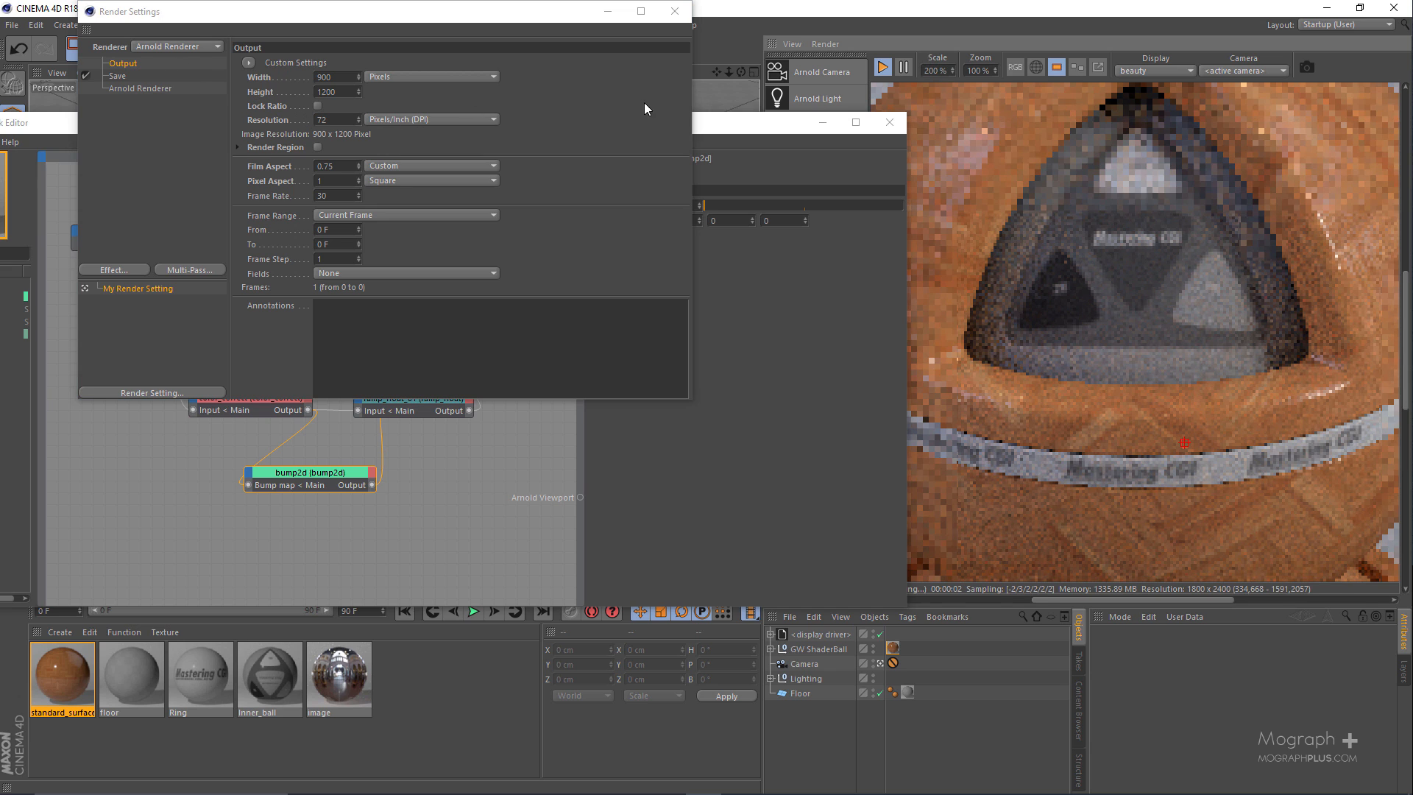
Set the render preview's scale to 125% and fit the whole shader ball in the preview.
type("1")
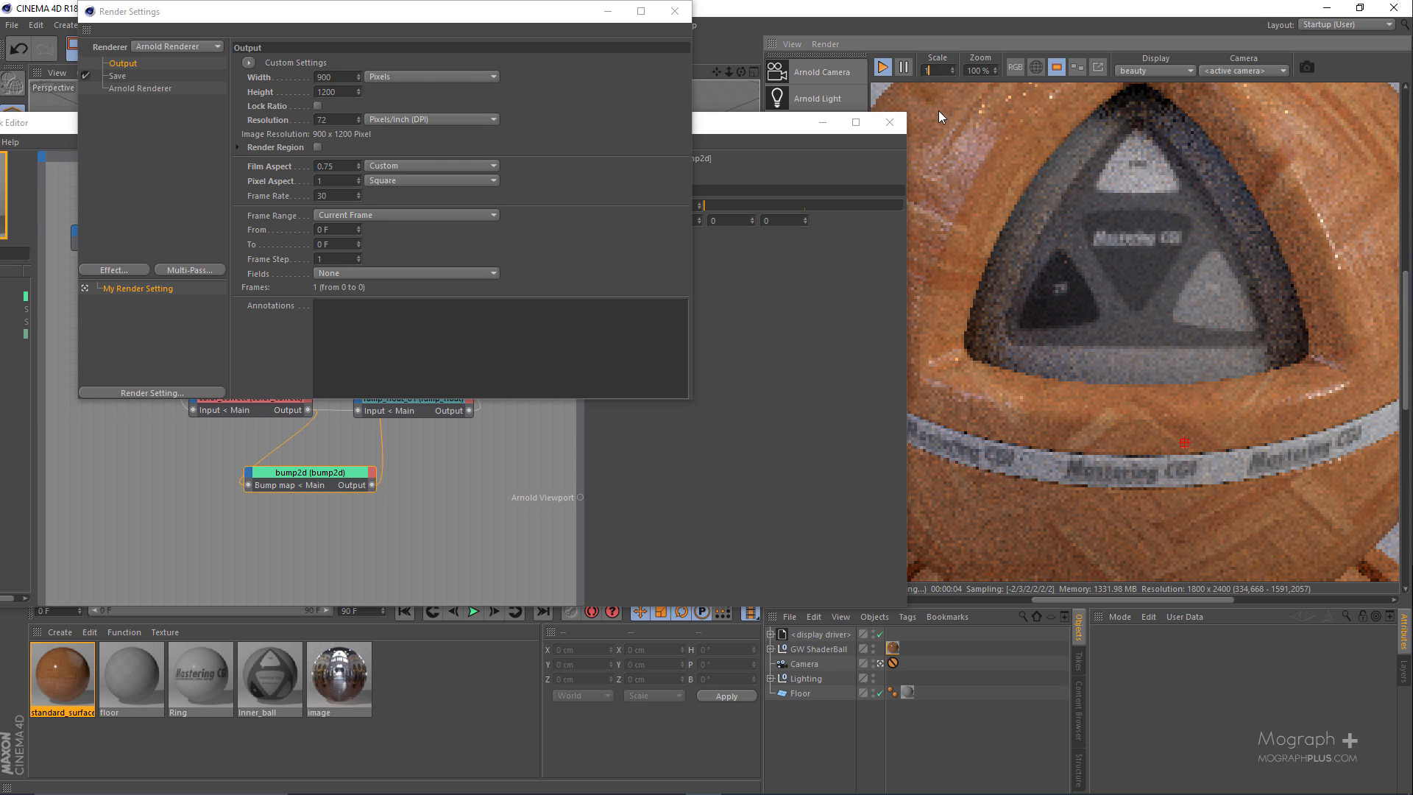
type("25")
key("Return")
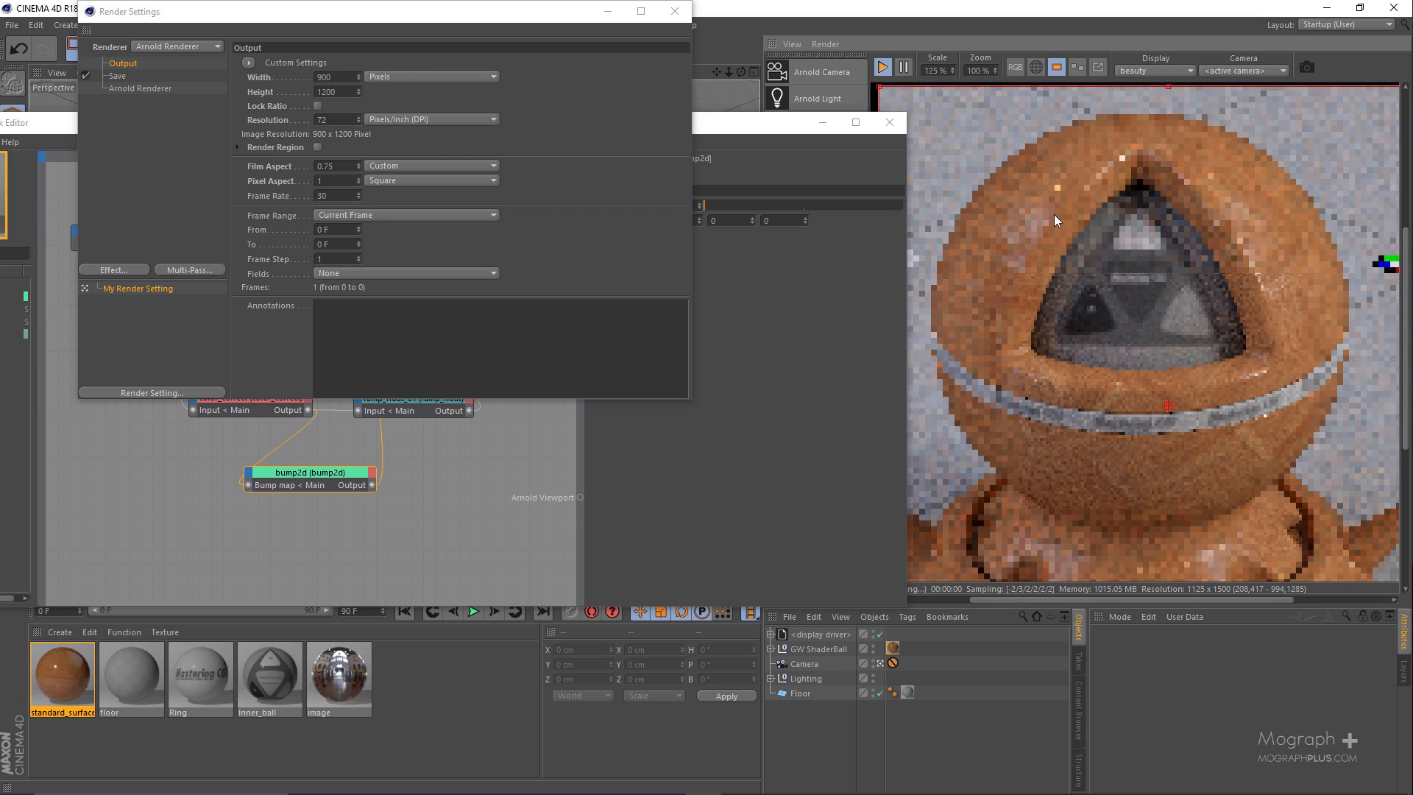
scroll(1033, 206, "down", 2)
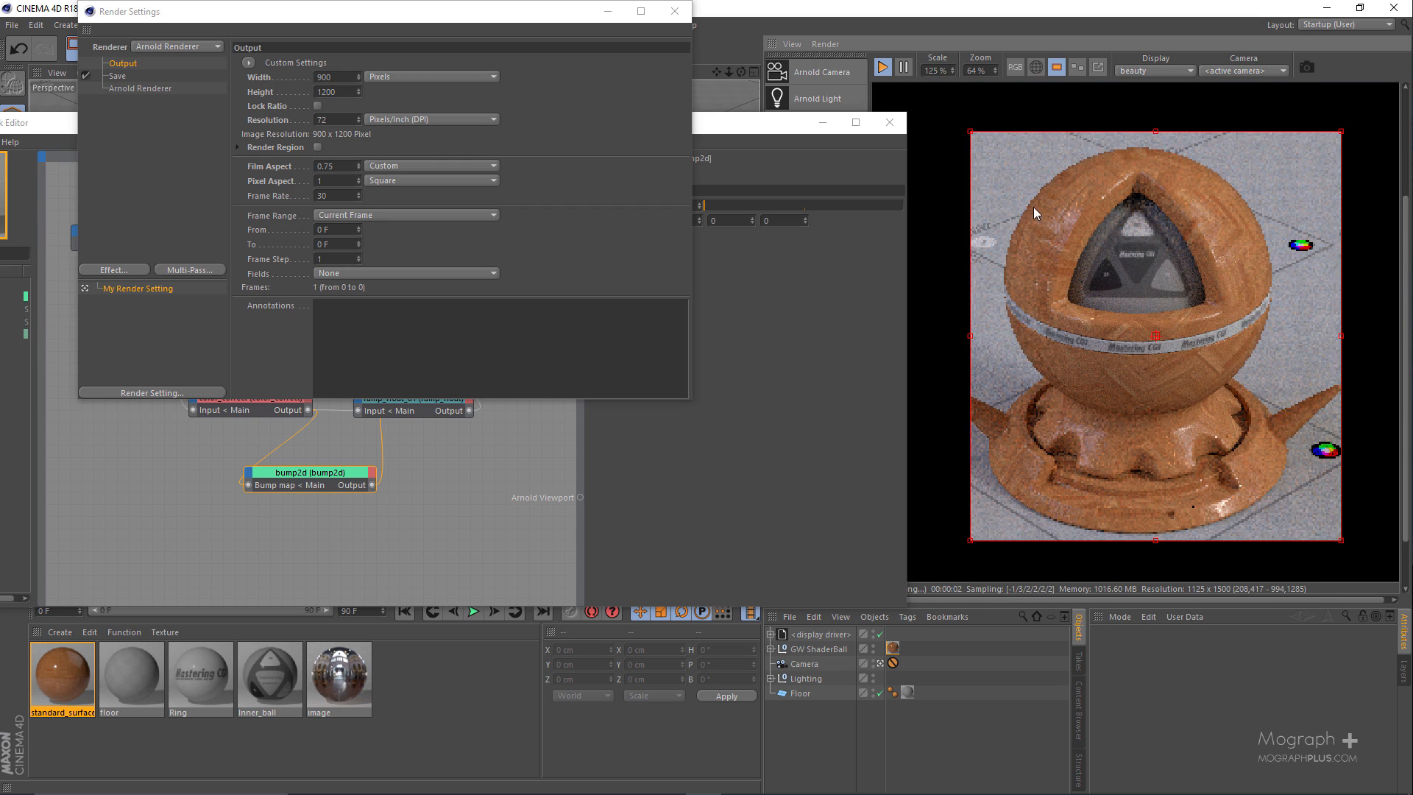
Show the upper part of the shader ball at 100% zoom in the render preview and close the render settings.
scroll(1044, 224, "up", 1)
scroll(1045, 223, "up", 1)
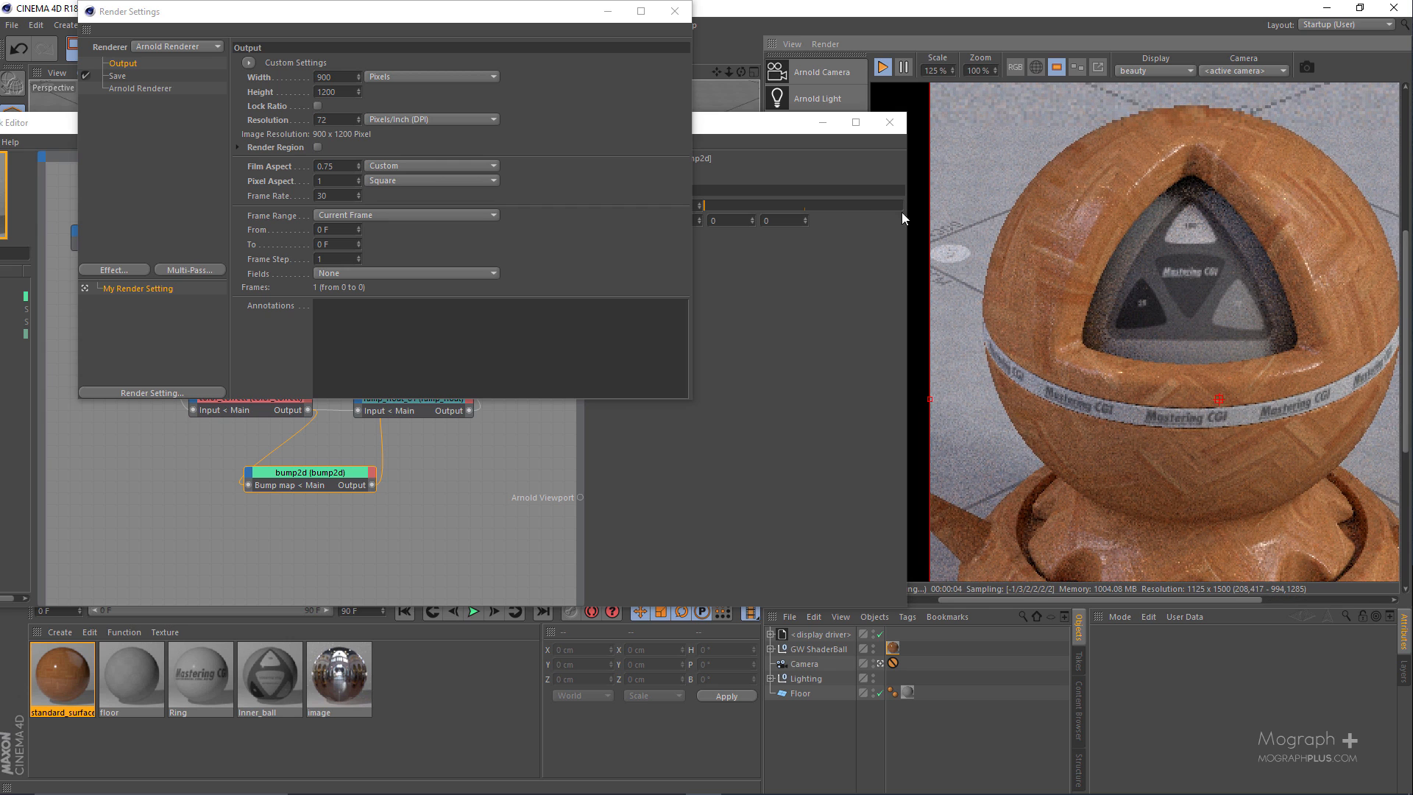
middle_click_drag(1070, 253, 1050, 221)
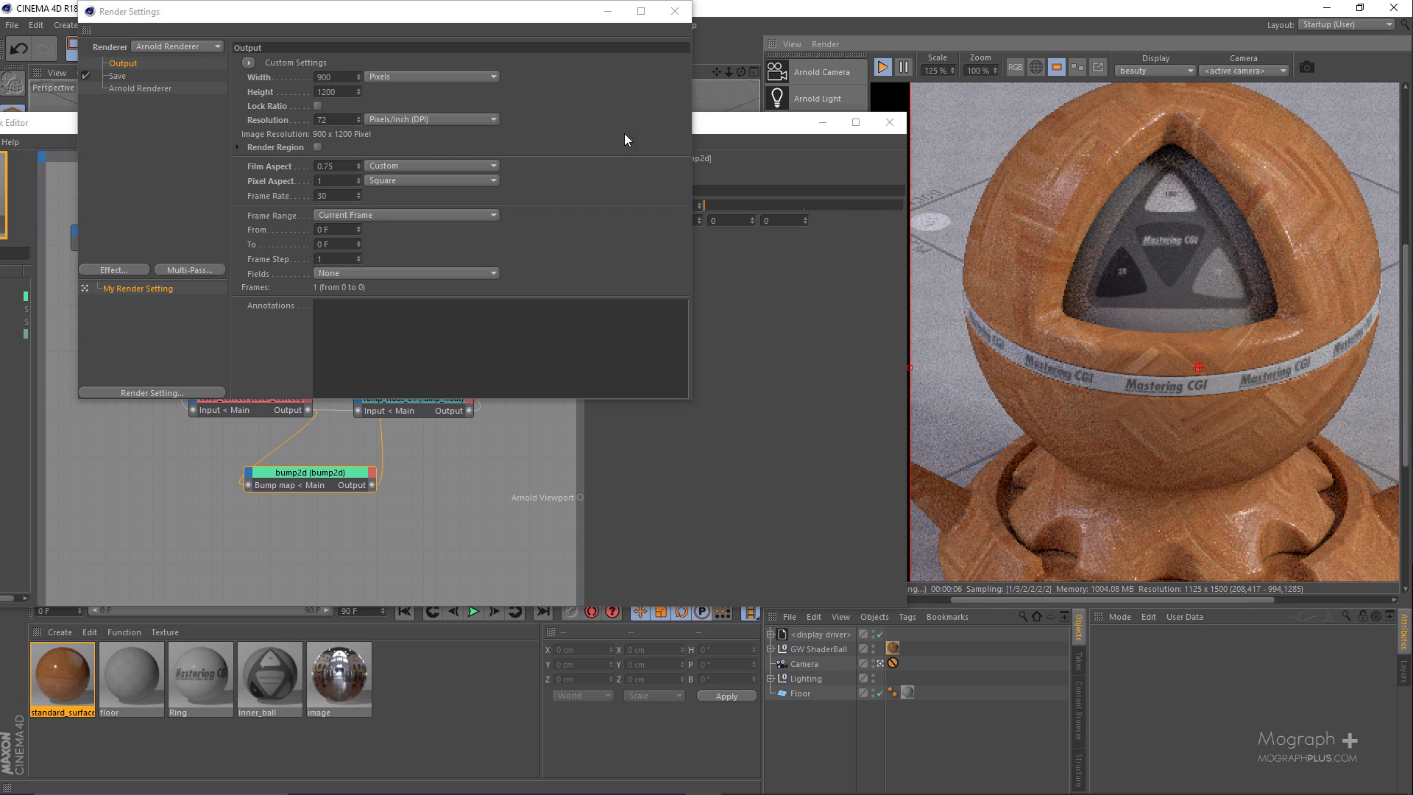
left_click(674, 18)
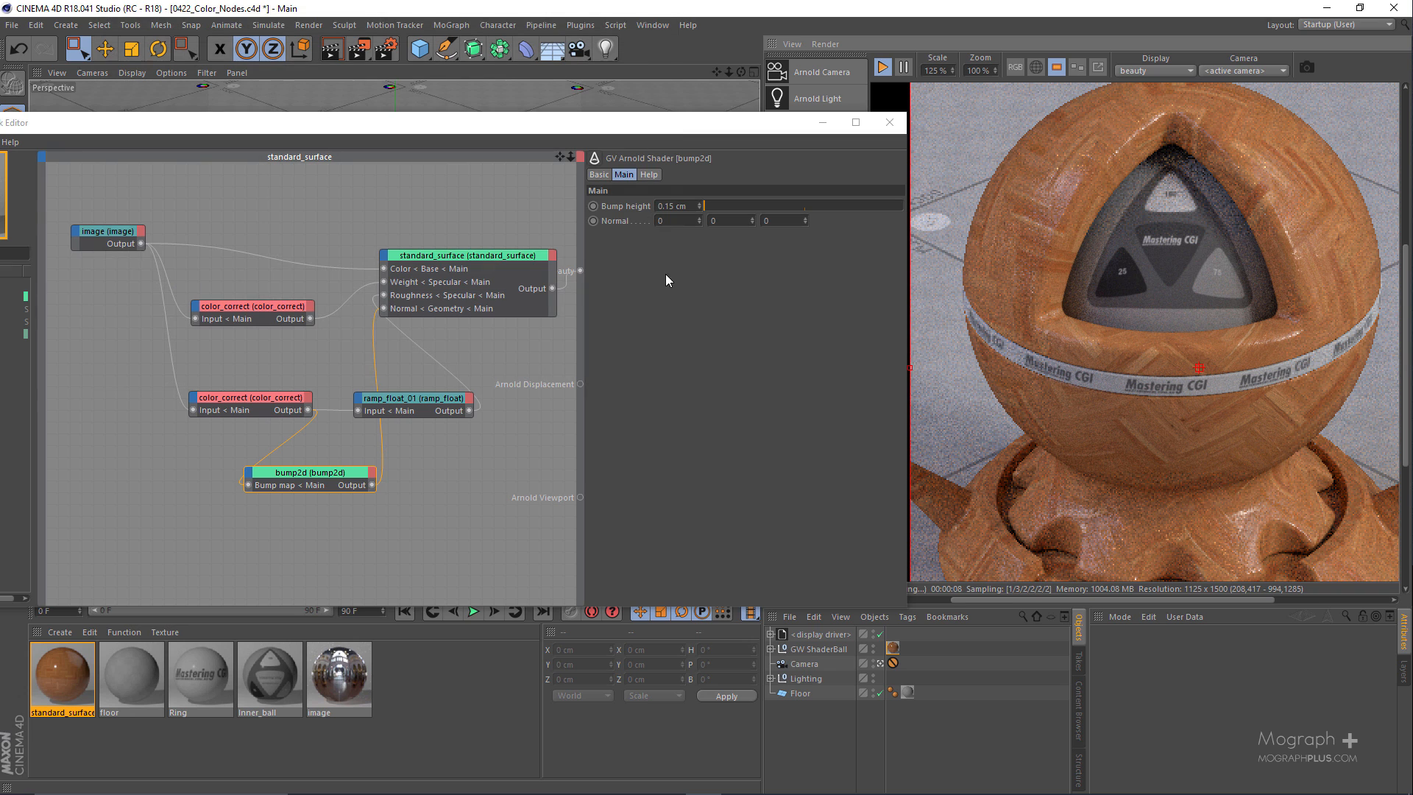
Examine the ball and base in the uncovered render preview, and stop the live render.
left_click_drag(690, 127, 567, 117)
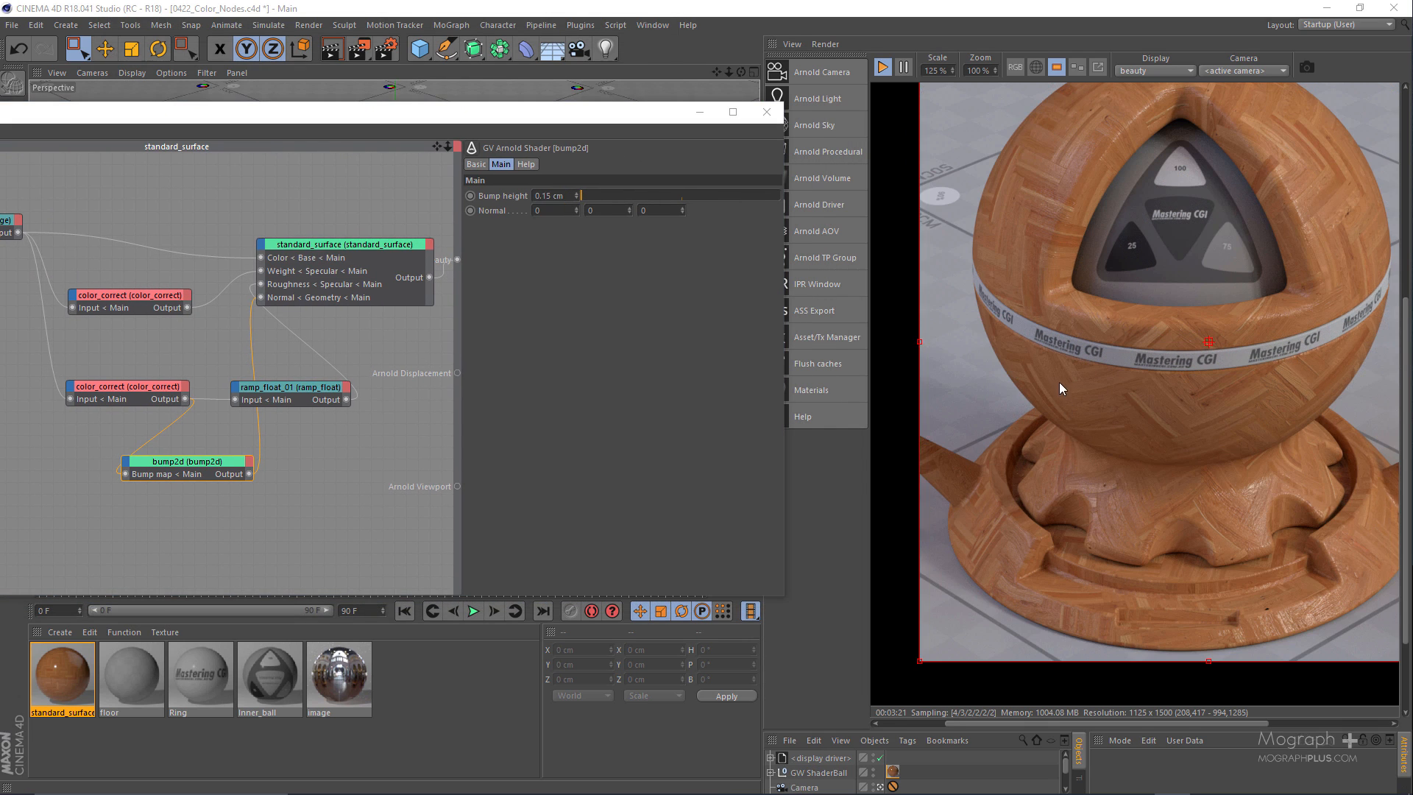
middle_click_drag(1058, 382, 1017, 342)
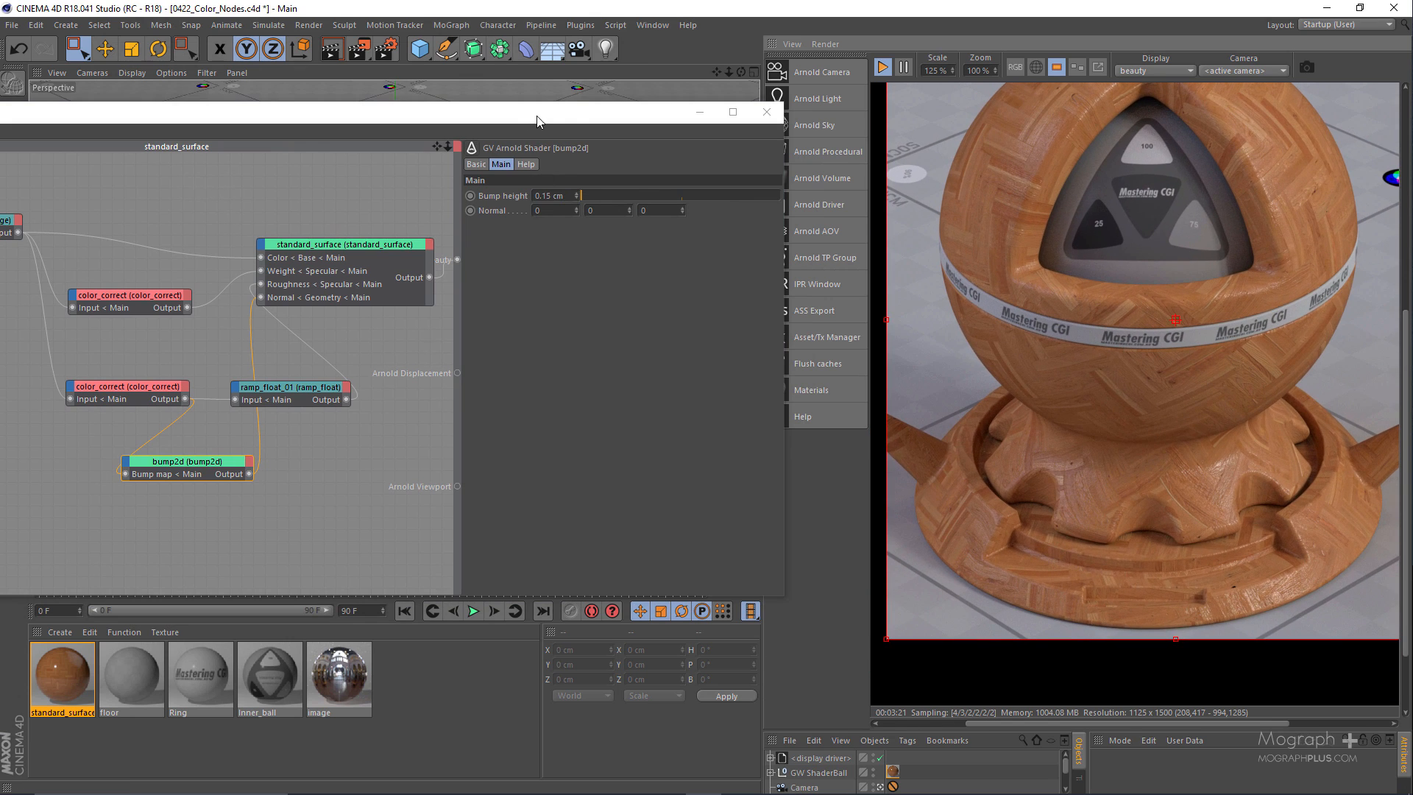
left_click_drag(544, 122, 699, 131)
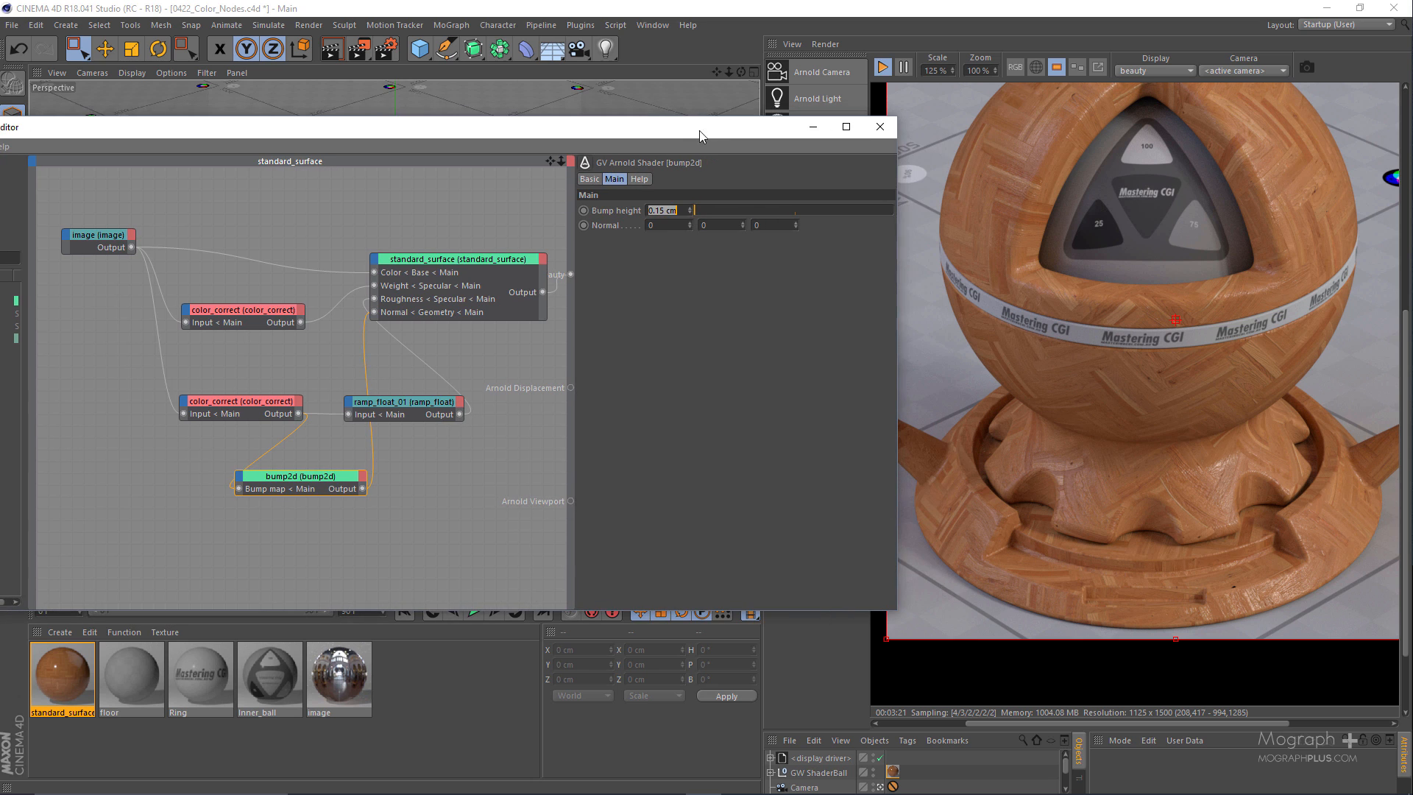
left_click(885, 67)
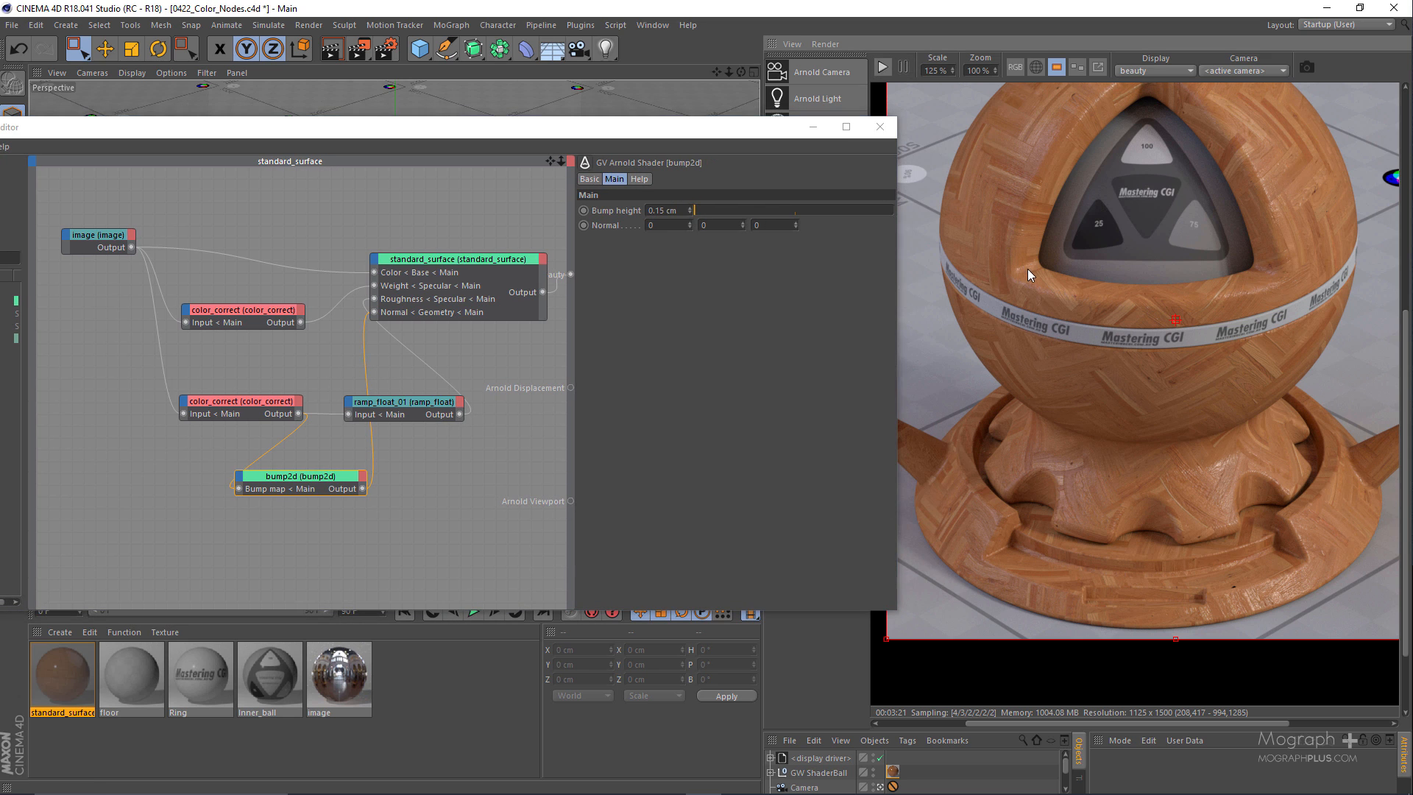
scroll(1028, 268, "down", 3)
scroll(968, 194, "up", 2)
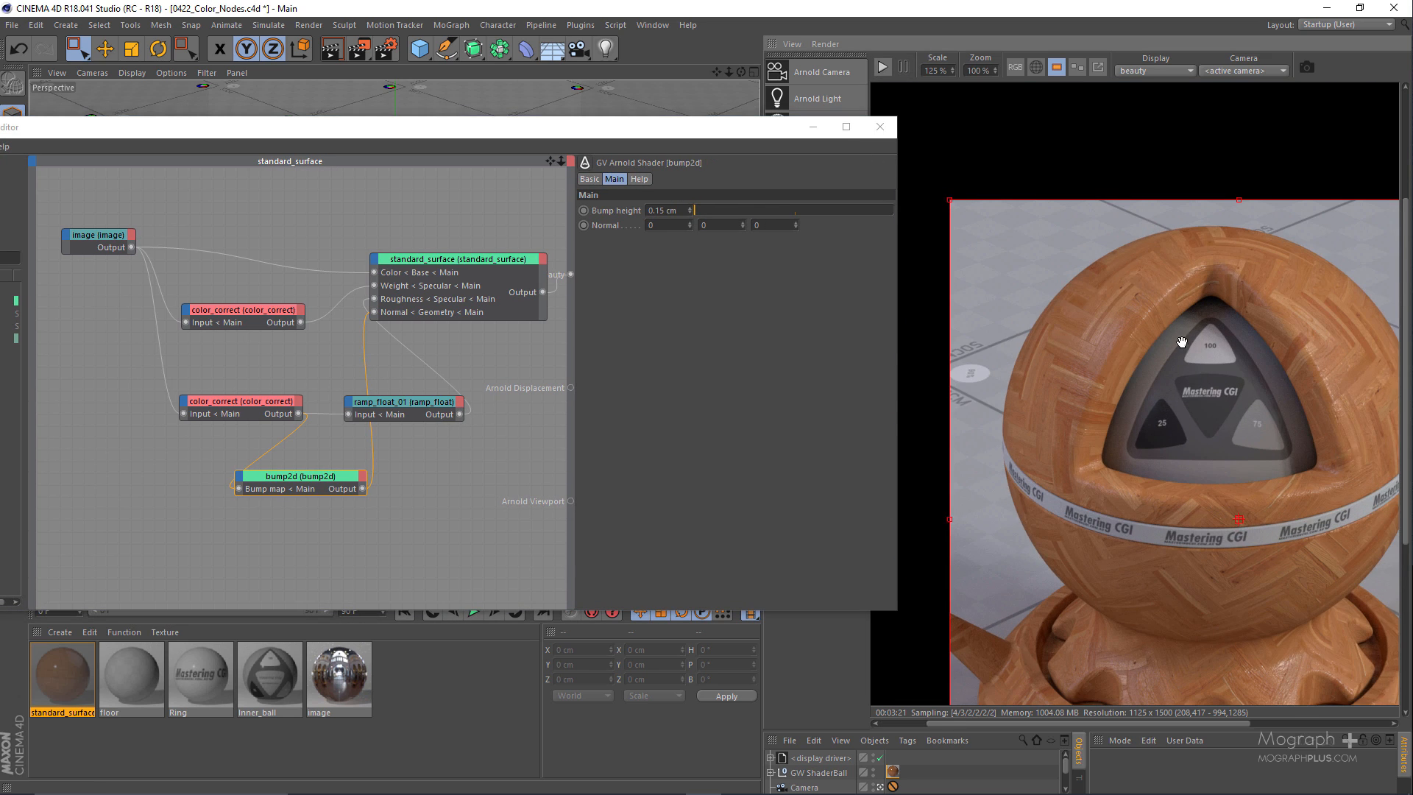
left_click_drag(1181, 340, 1096, 240)
Bring the whole shader network editor into view and check the settings of the standard_surface and image nodes.
left_click_drag(684, 130, 1004, 136)
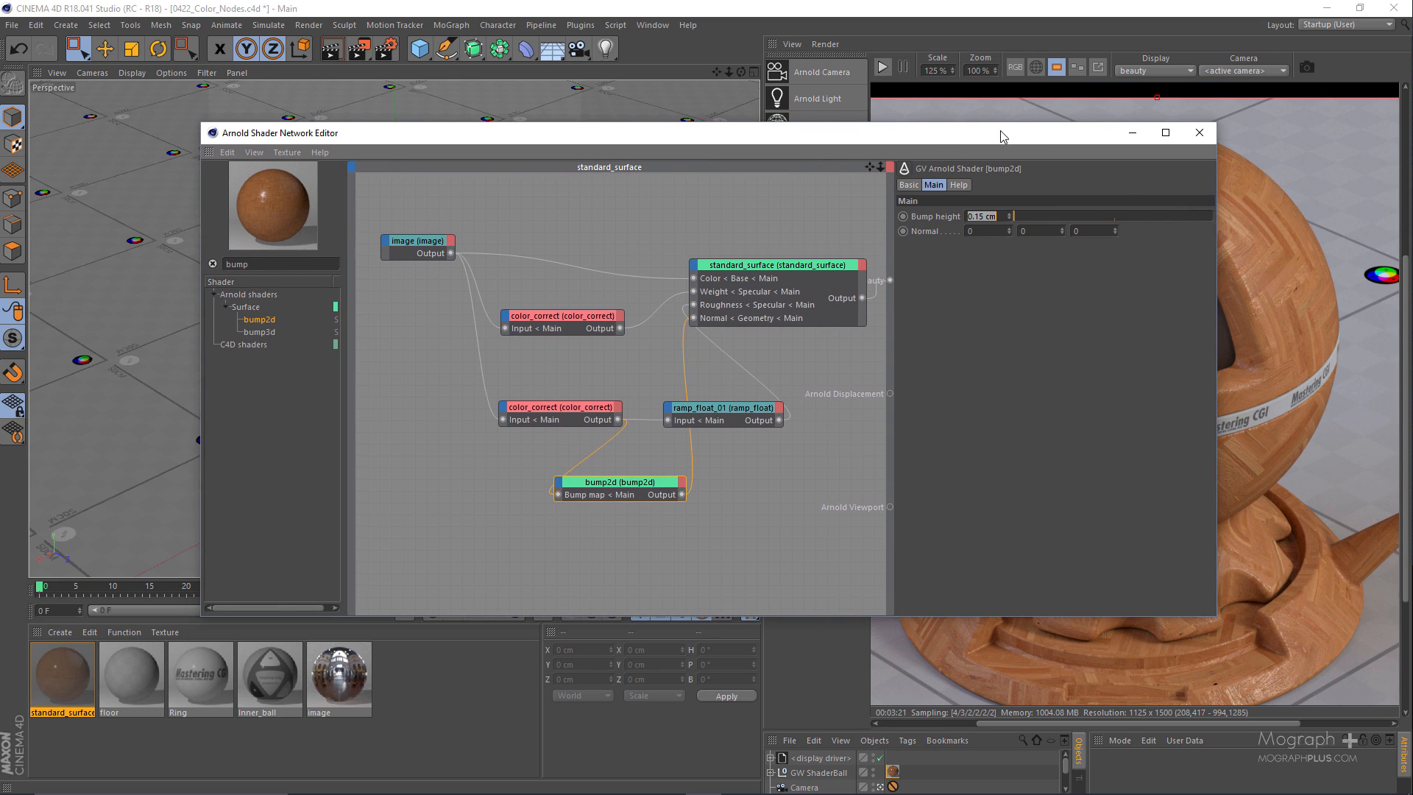
left_click(802, 290)
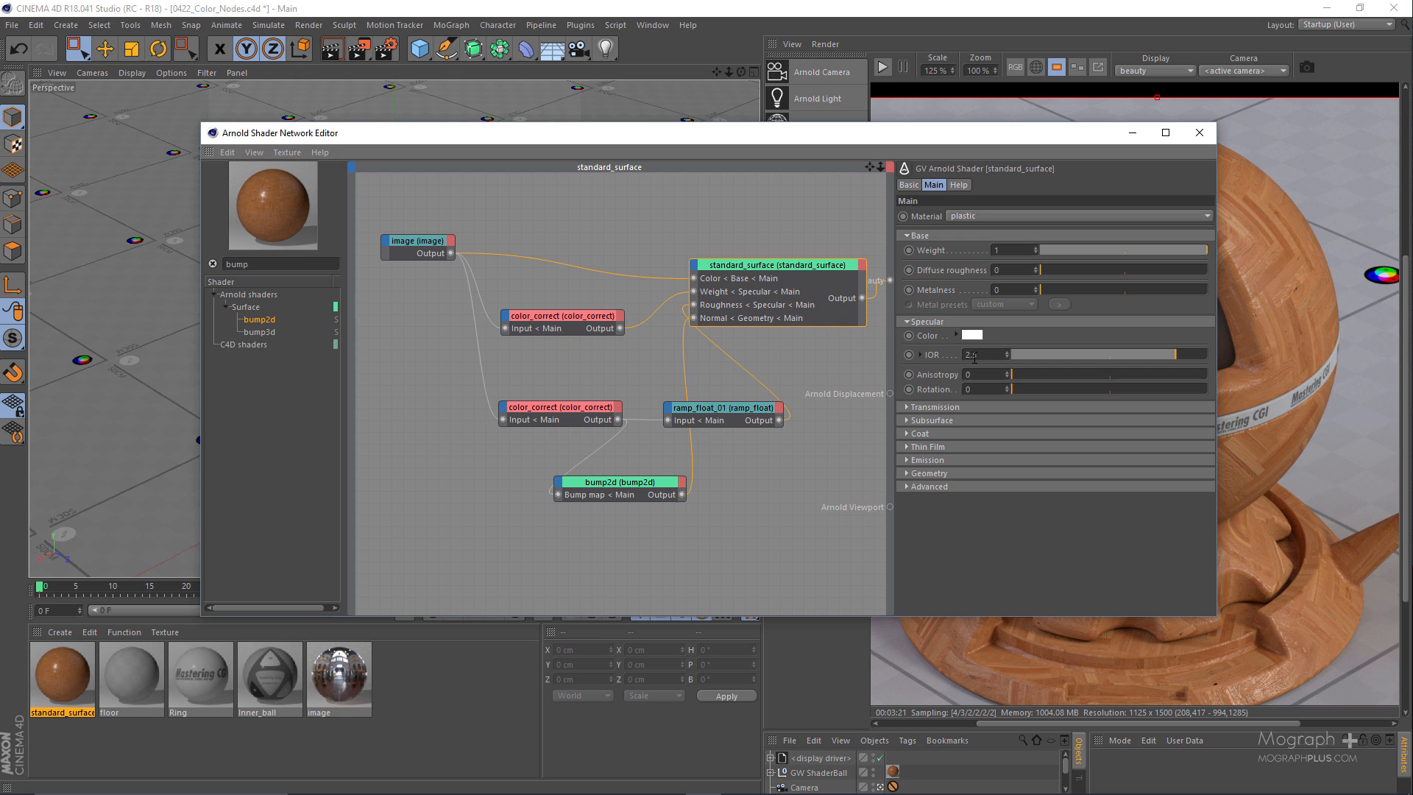
left_click(425, 246)
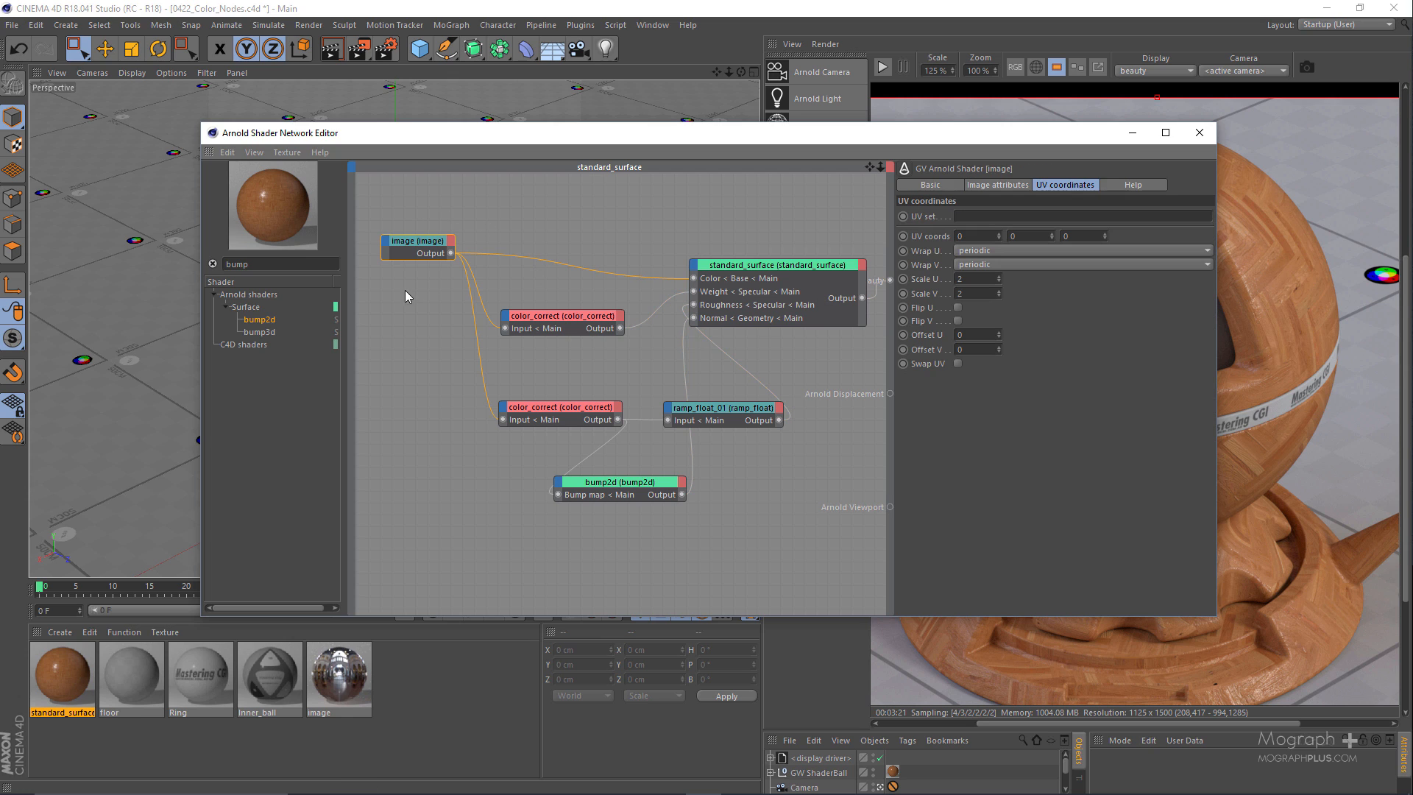
Open the material preview in its own window, place it beside the network editor and enlarge it.
right_click(243, 208)
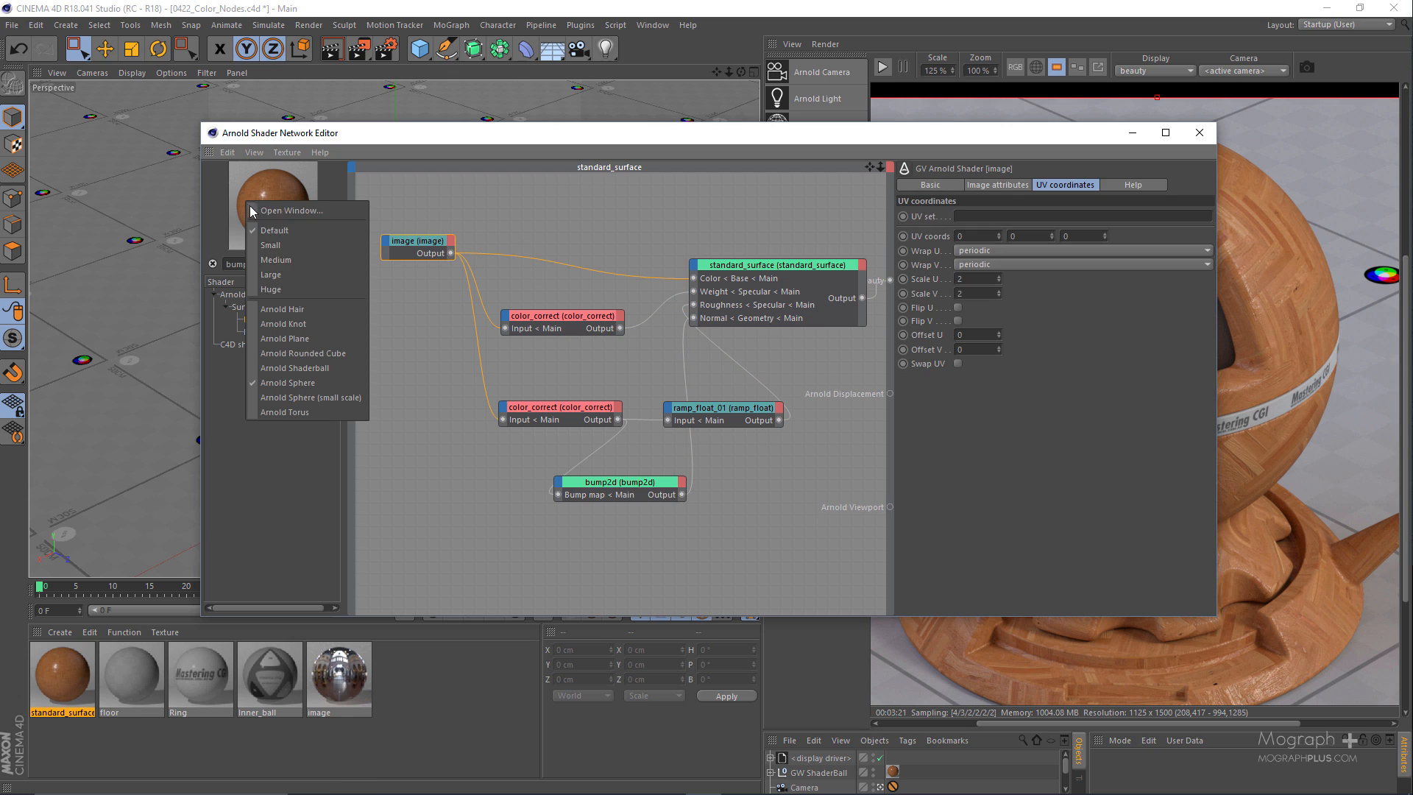
left_click(299, 212)
left_click_drag(266, 116, 1202, 137)
left_click_drag(1019, 143, 810, 142)
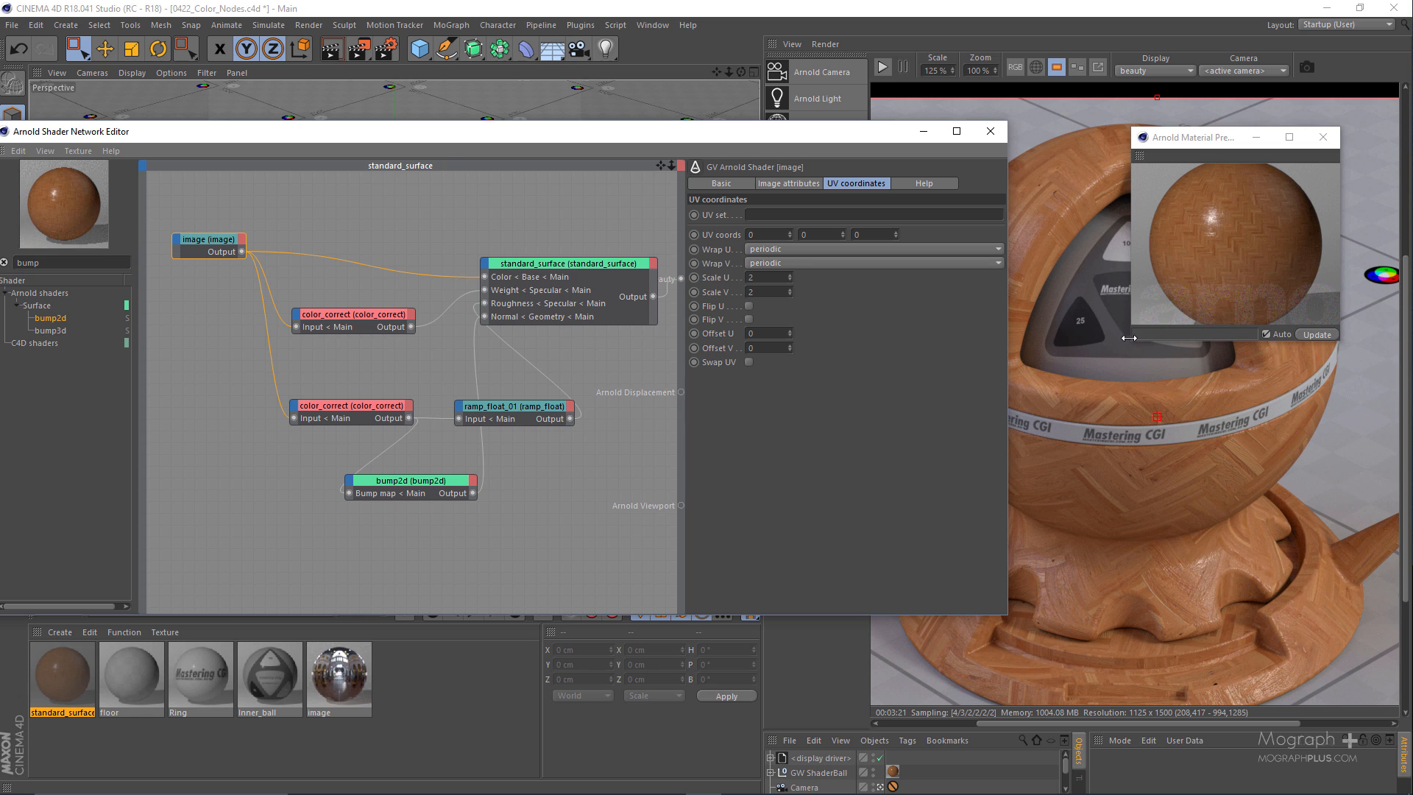
left_click_drag(1133, 343, 1047, 443)
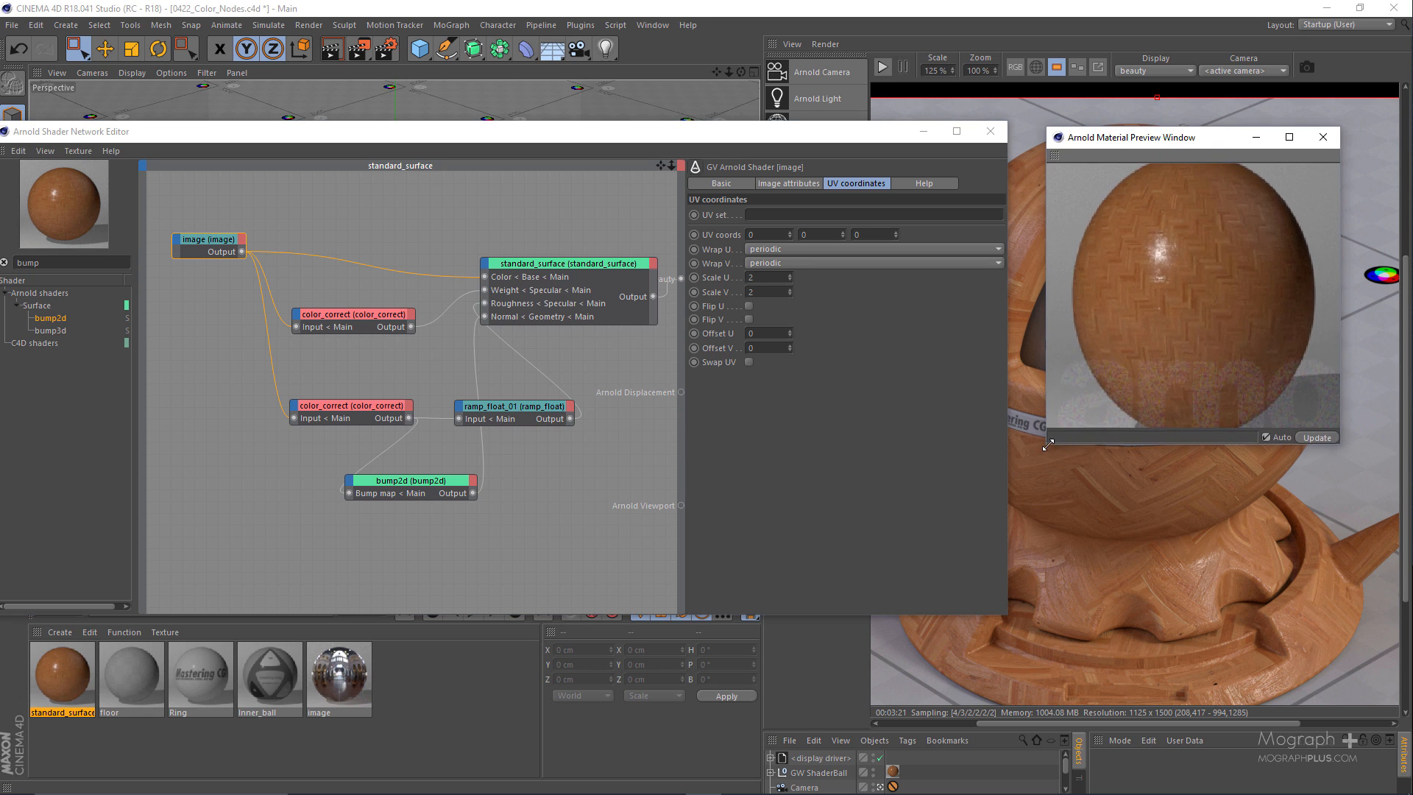
Set the image node as the beauty root shader to preview the plain parquet texture.
left_click(198, 223)
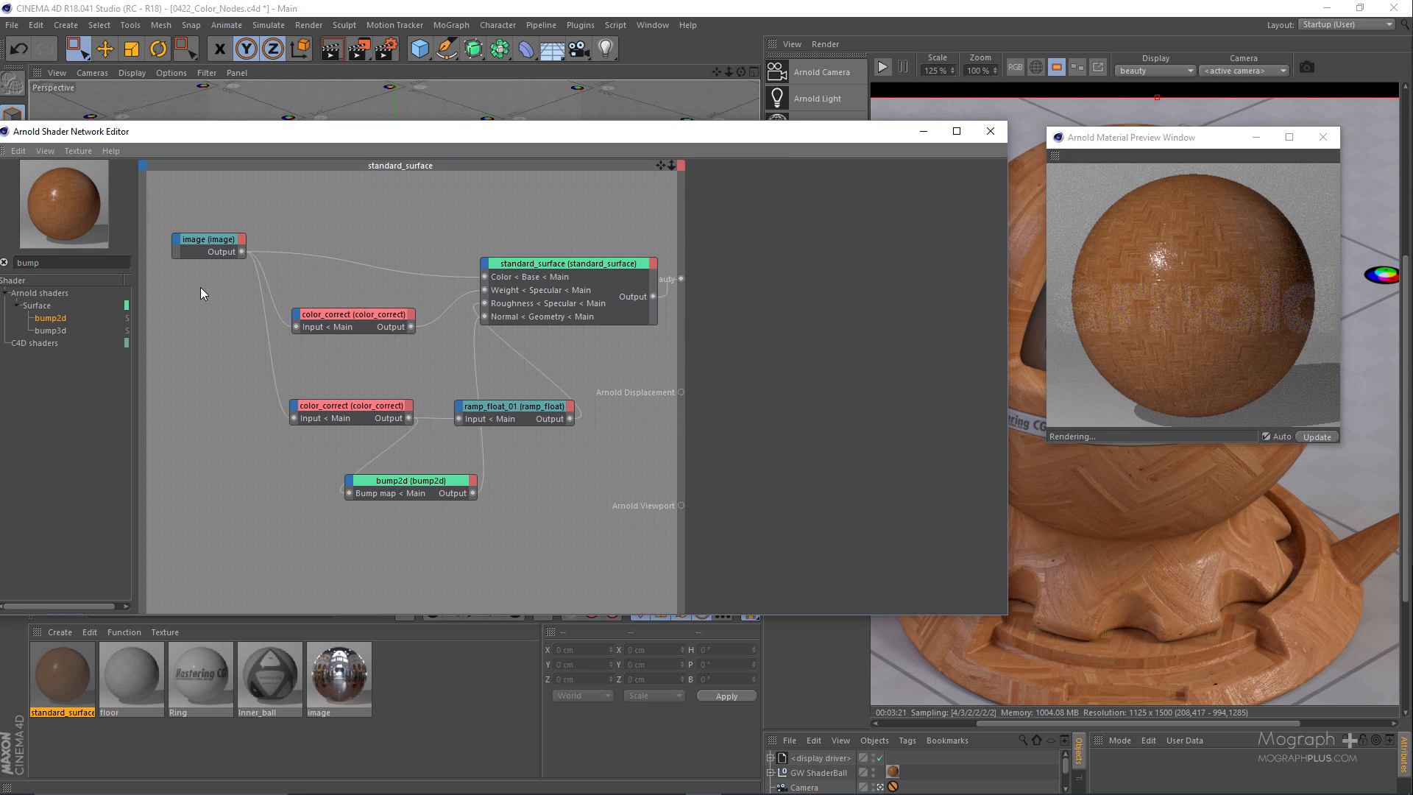
left_click(212, 242)
right_click(219, 286)
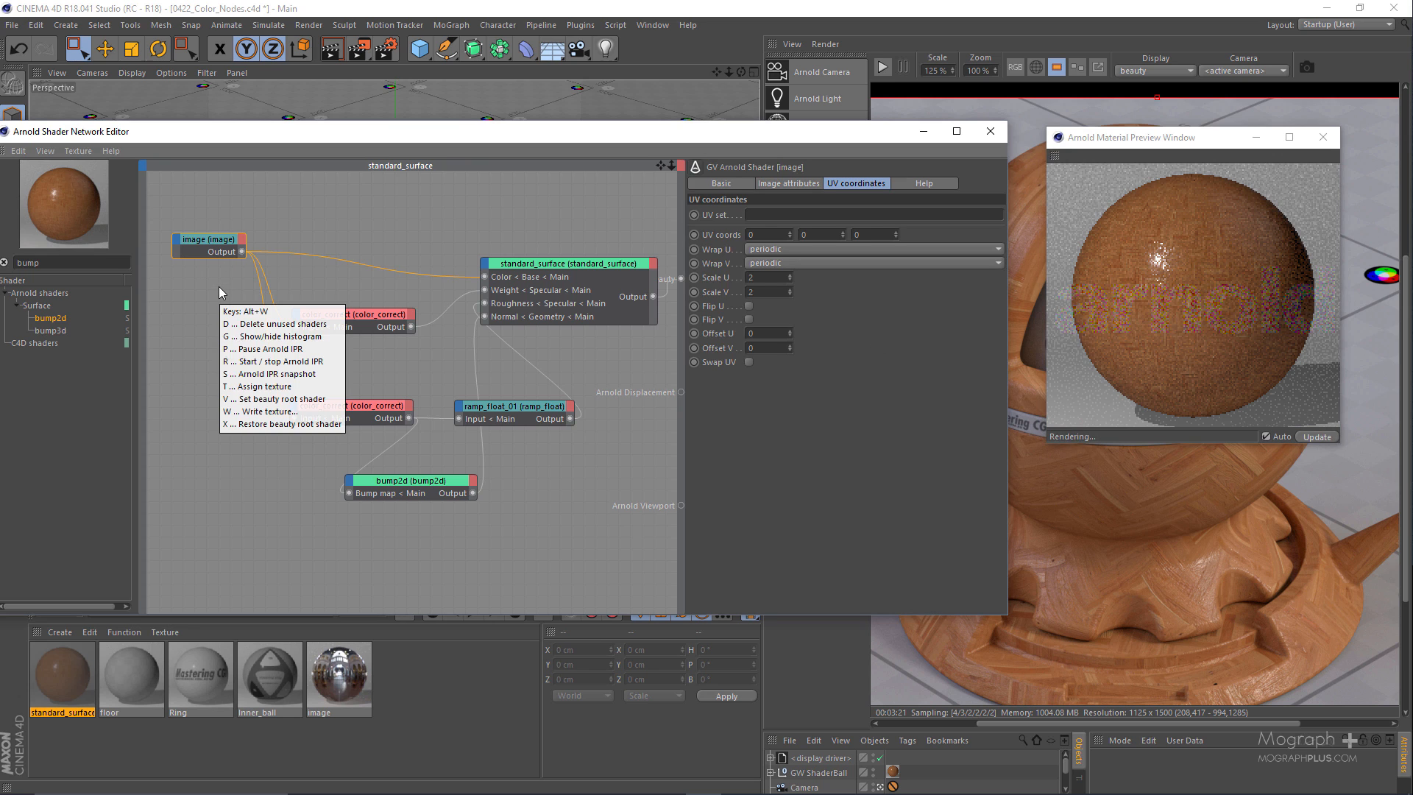
key("Escape")
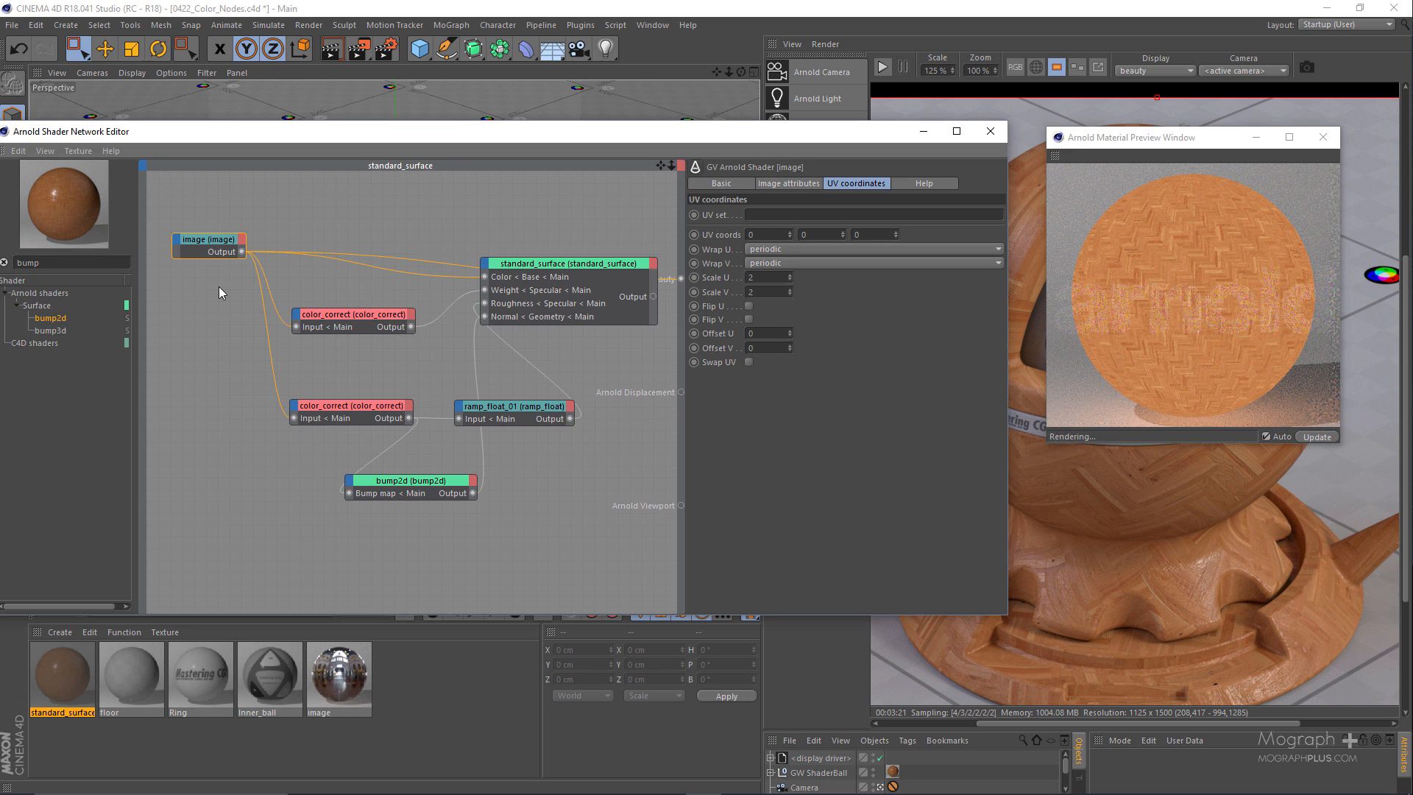
Set the upper color_correct node, feeding the specular weight, as the beauty root shader.
left_click(354, 315)
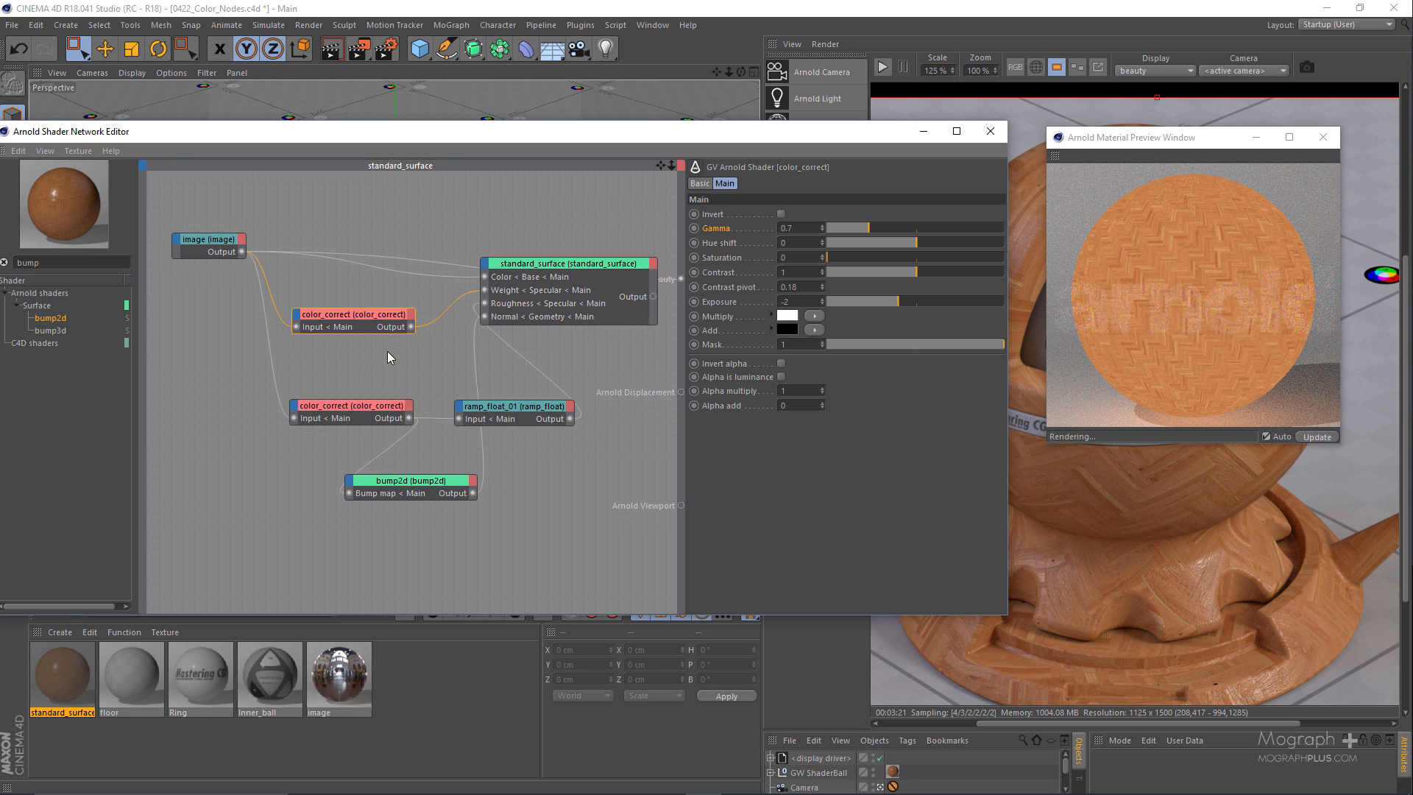
key("alt+w")
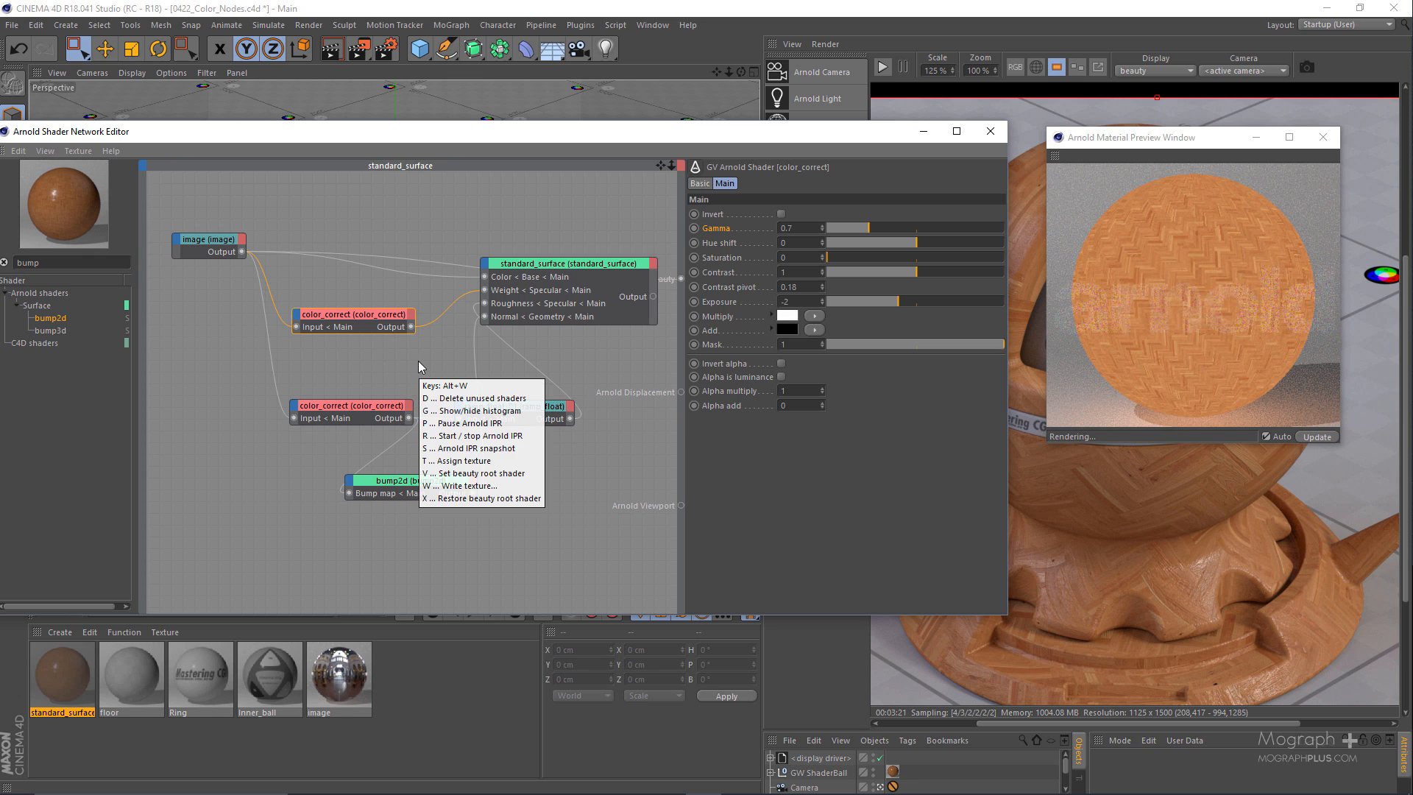
key("v")
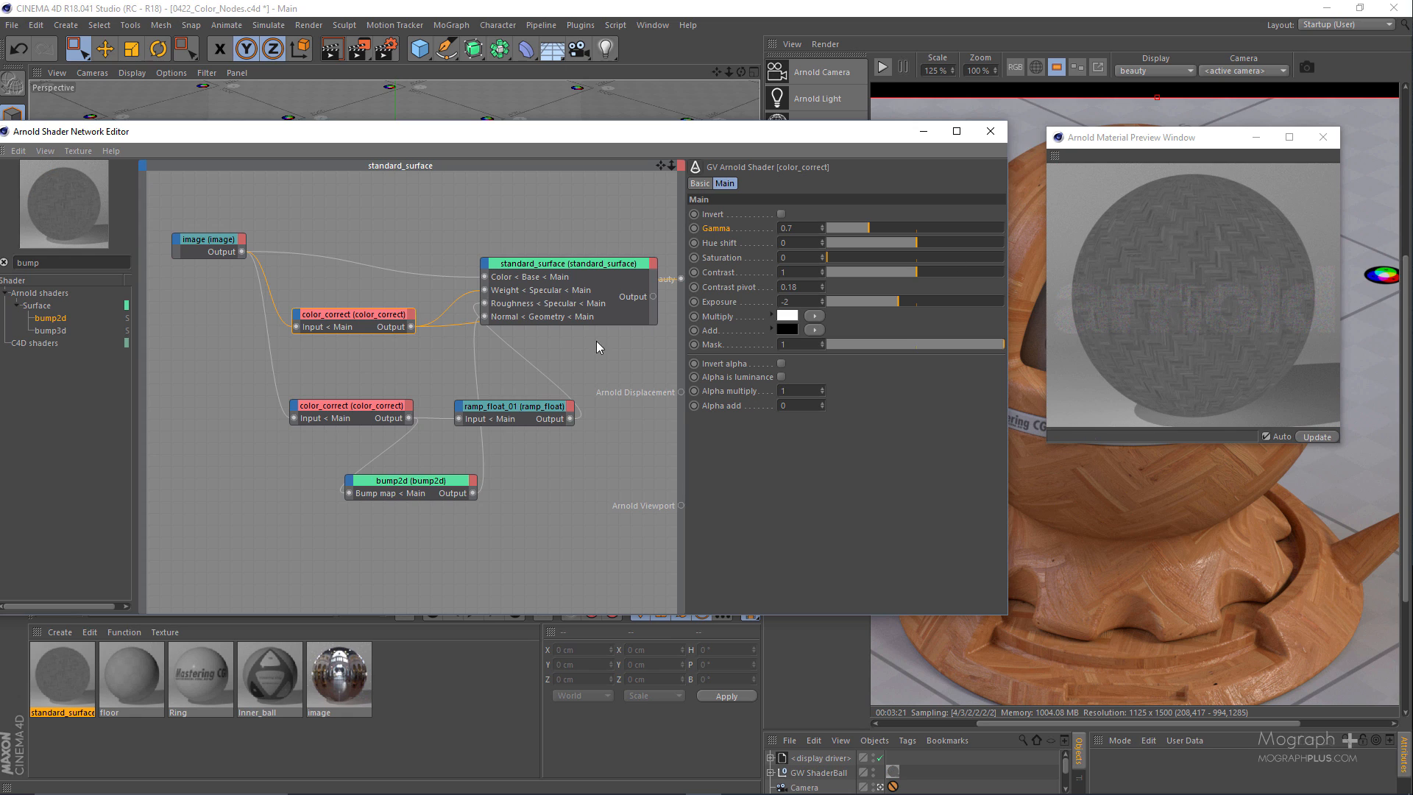
Set the ramp_float_01 node, feeding the specular roughness, as the beauty root shader.
left_click(556, 307)
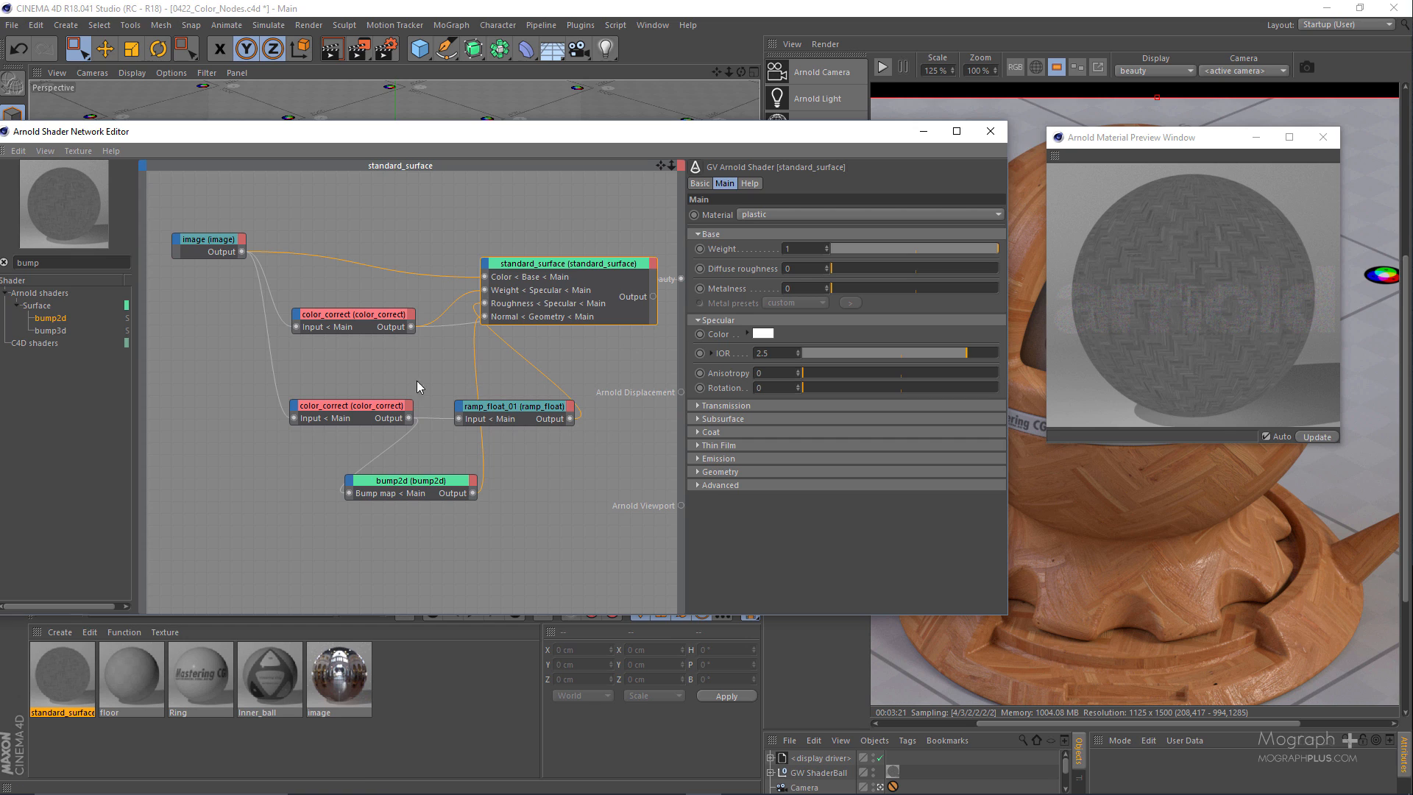
left_click(529, 426)
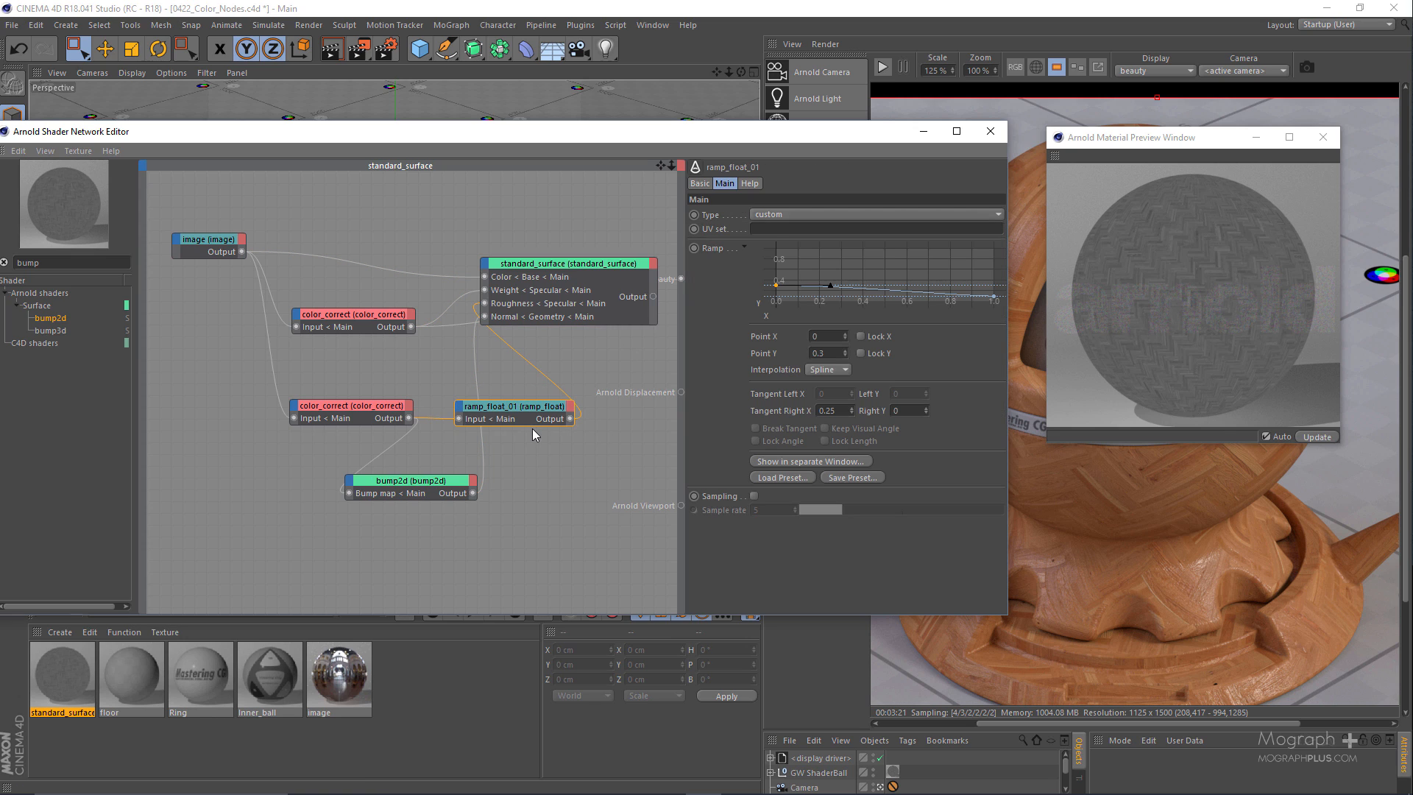
key("alt+w")
key("v")
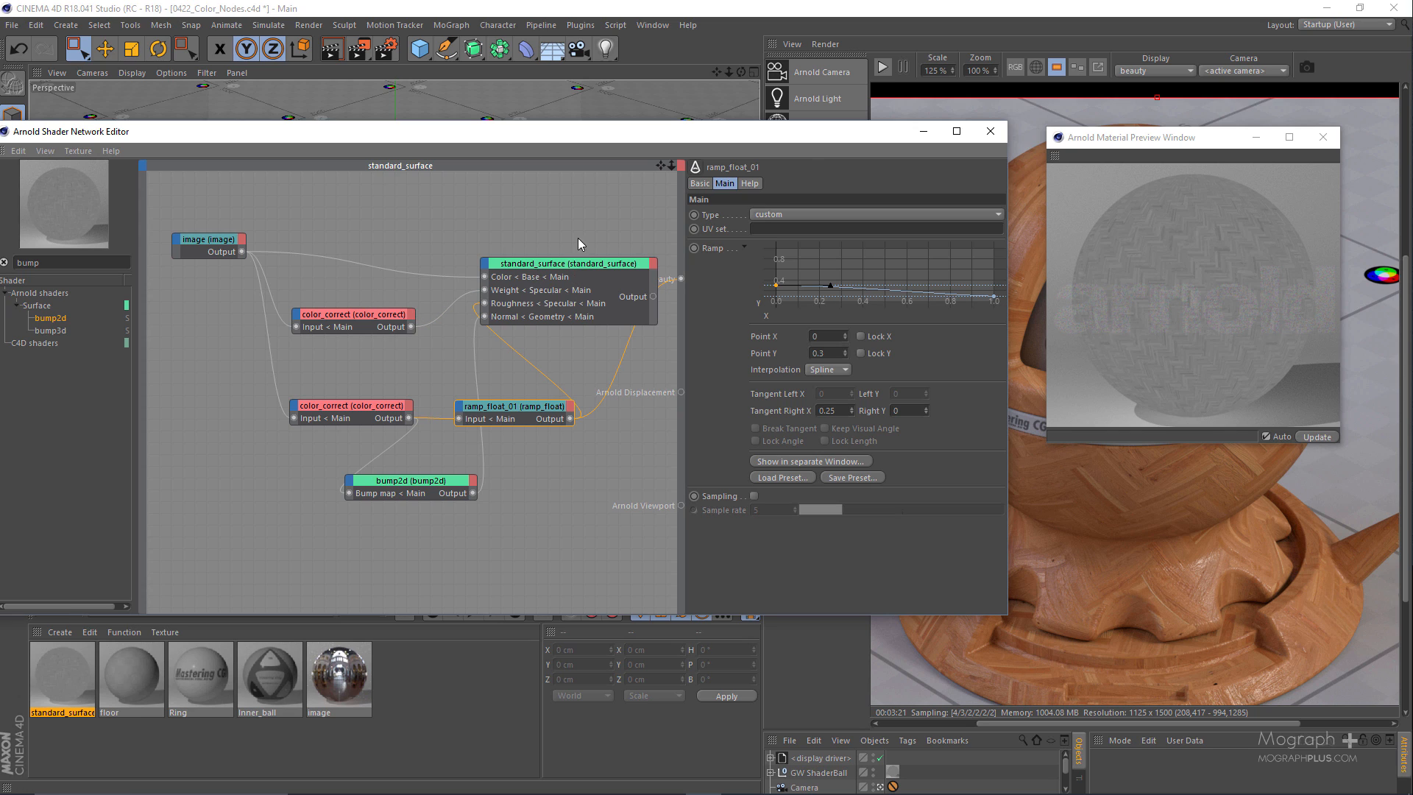
Review the settings of the standard_surface, both color_correct, ramp_float_01 and bump2d nodes in turn.
left_click(567, 321)
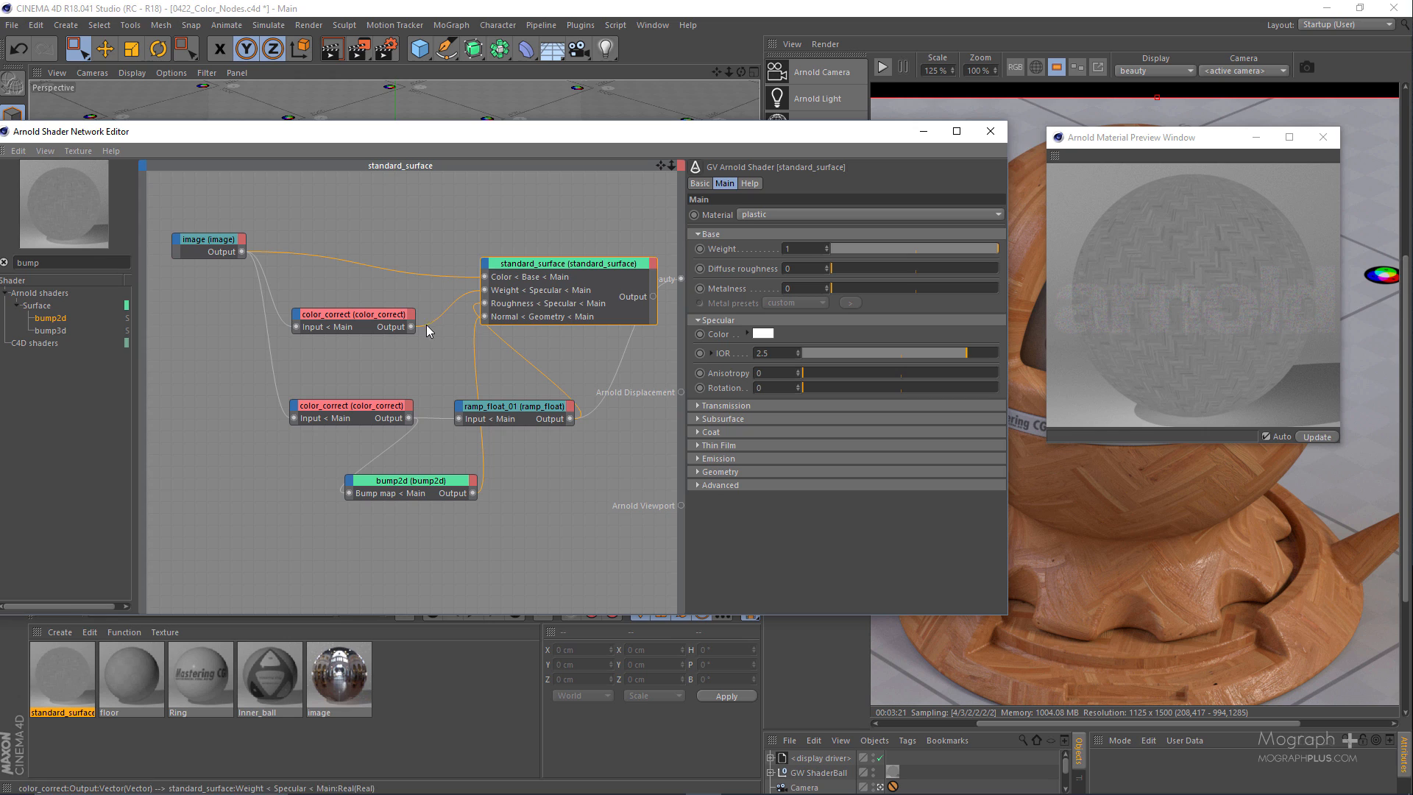
left_click(353, 326)
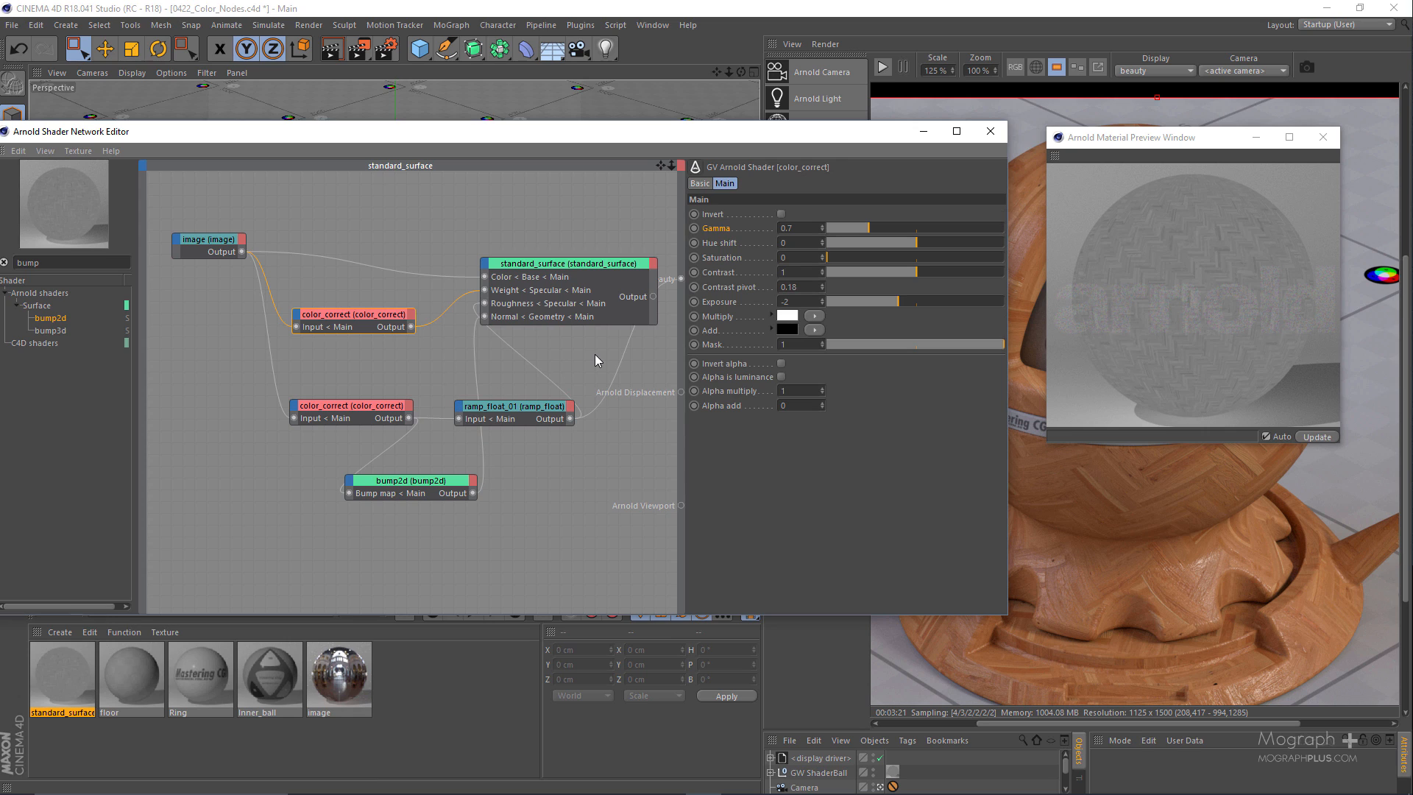
left_click(530, 414)
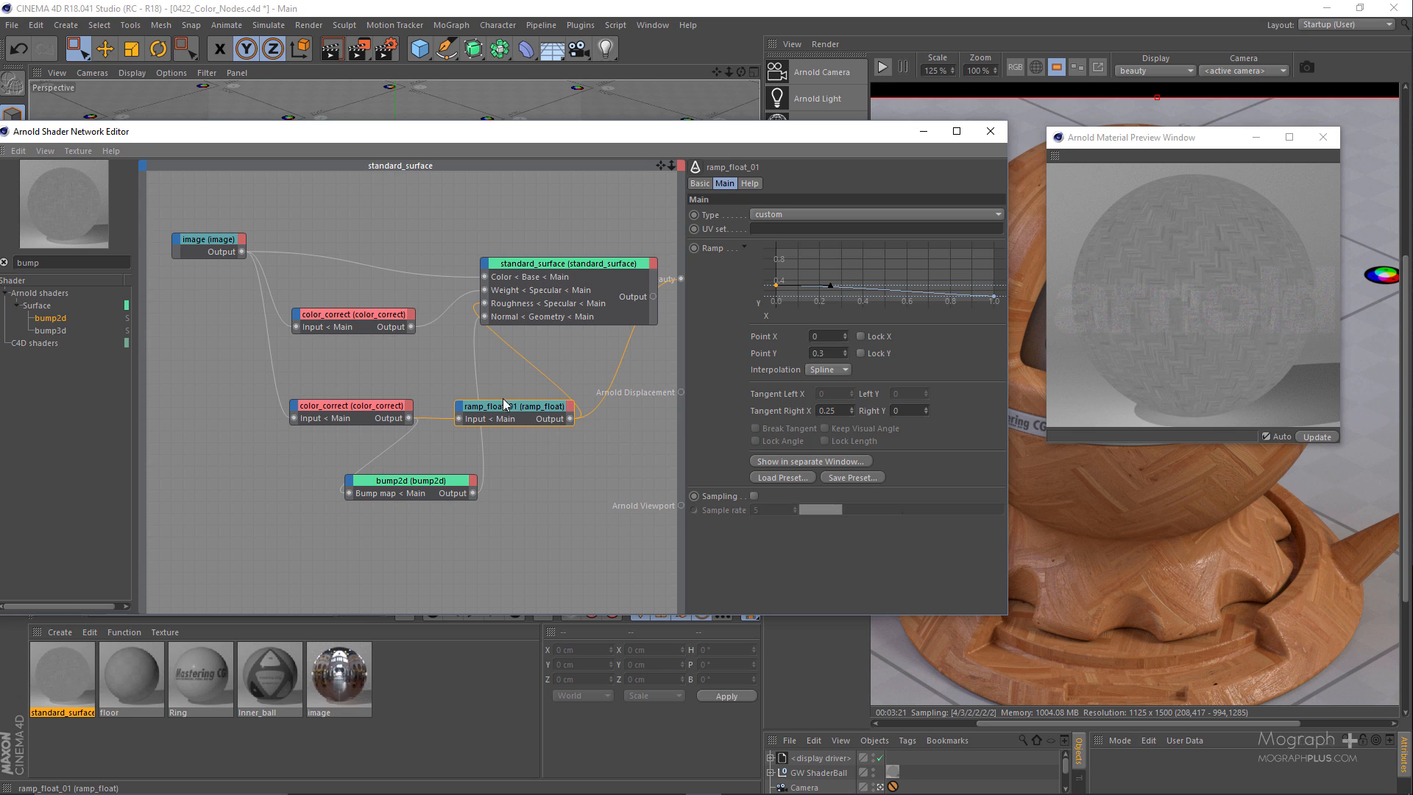
left_click(431, 490)
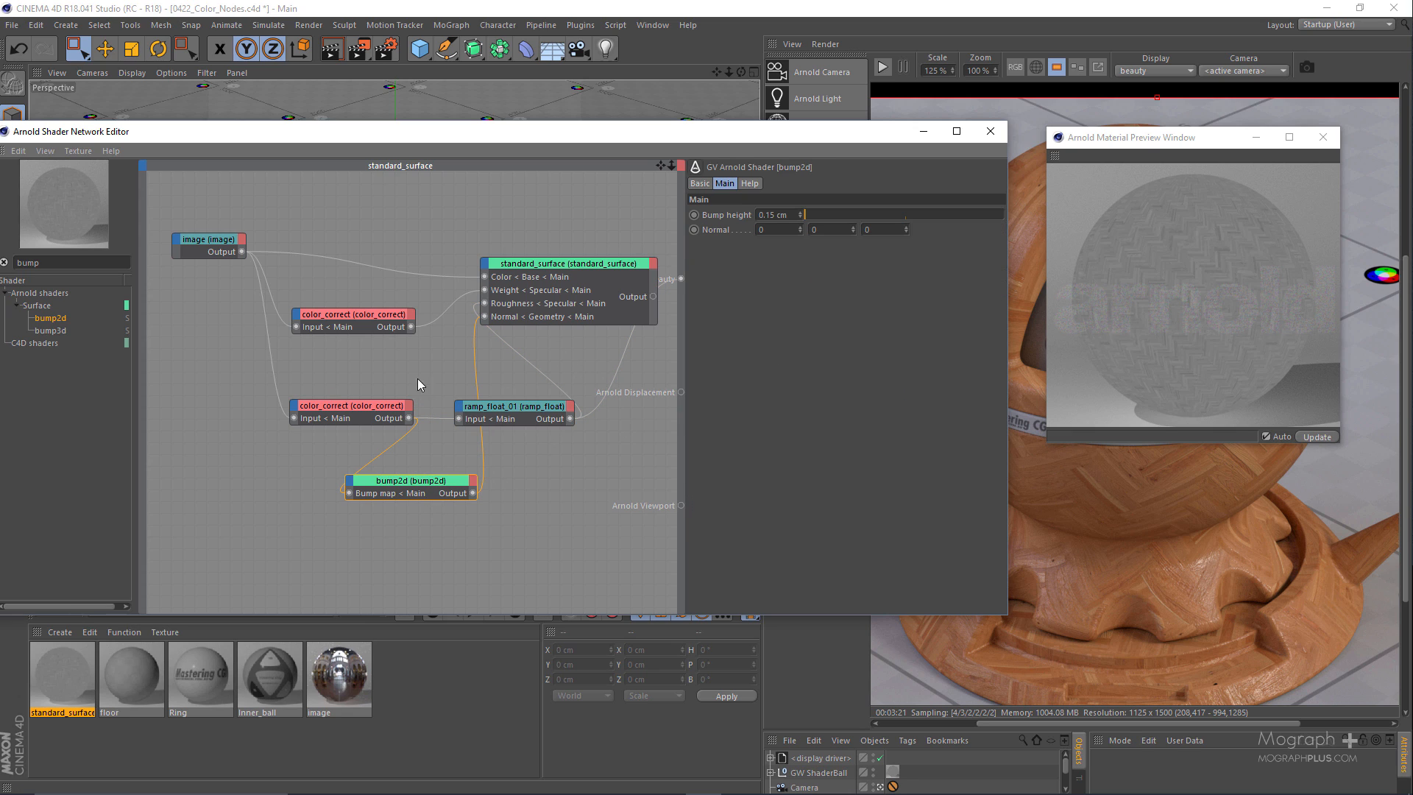
left_click(340, 415)
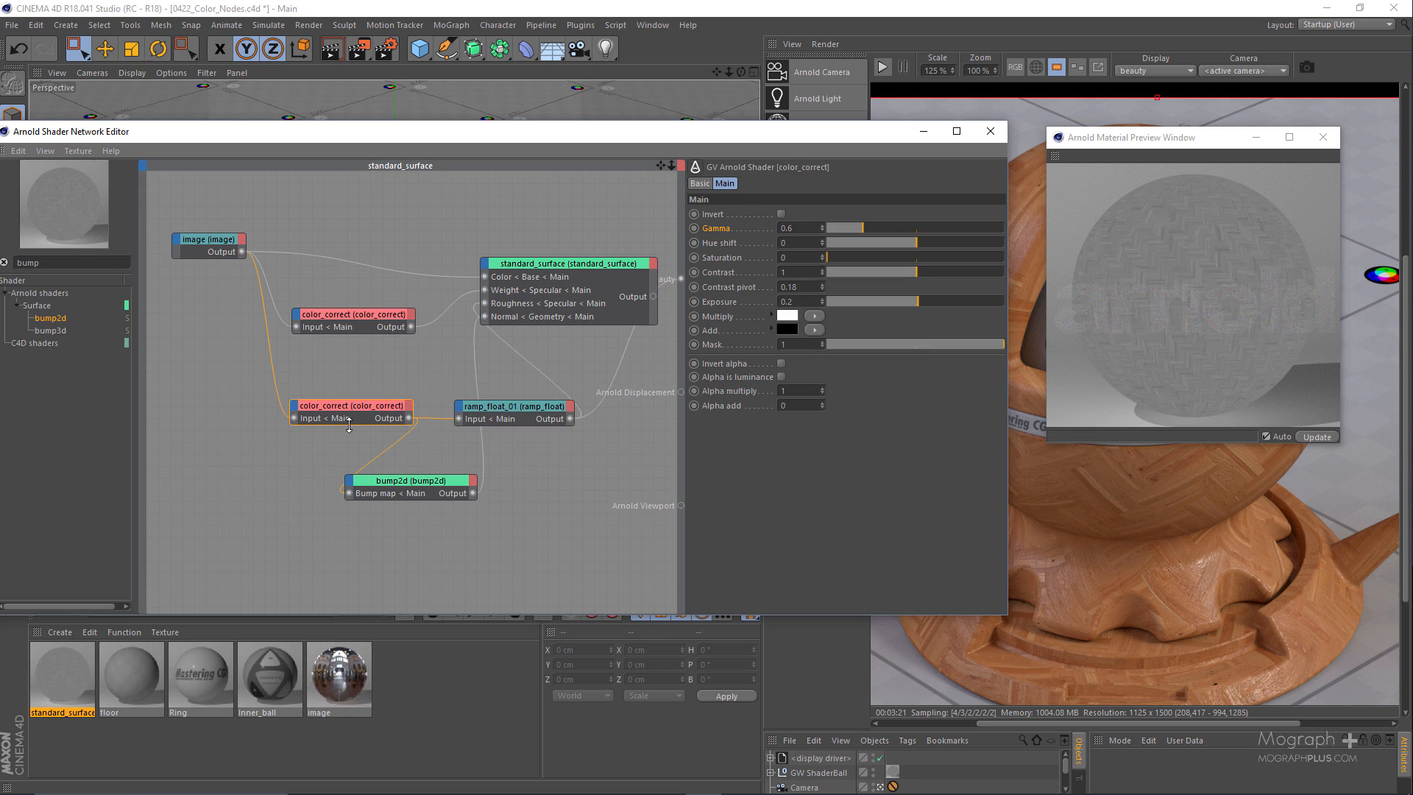
left_click(437, 482)
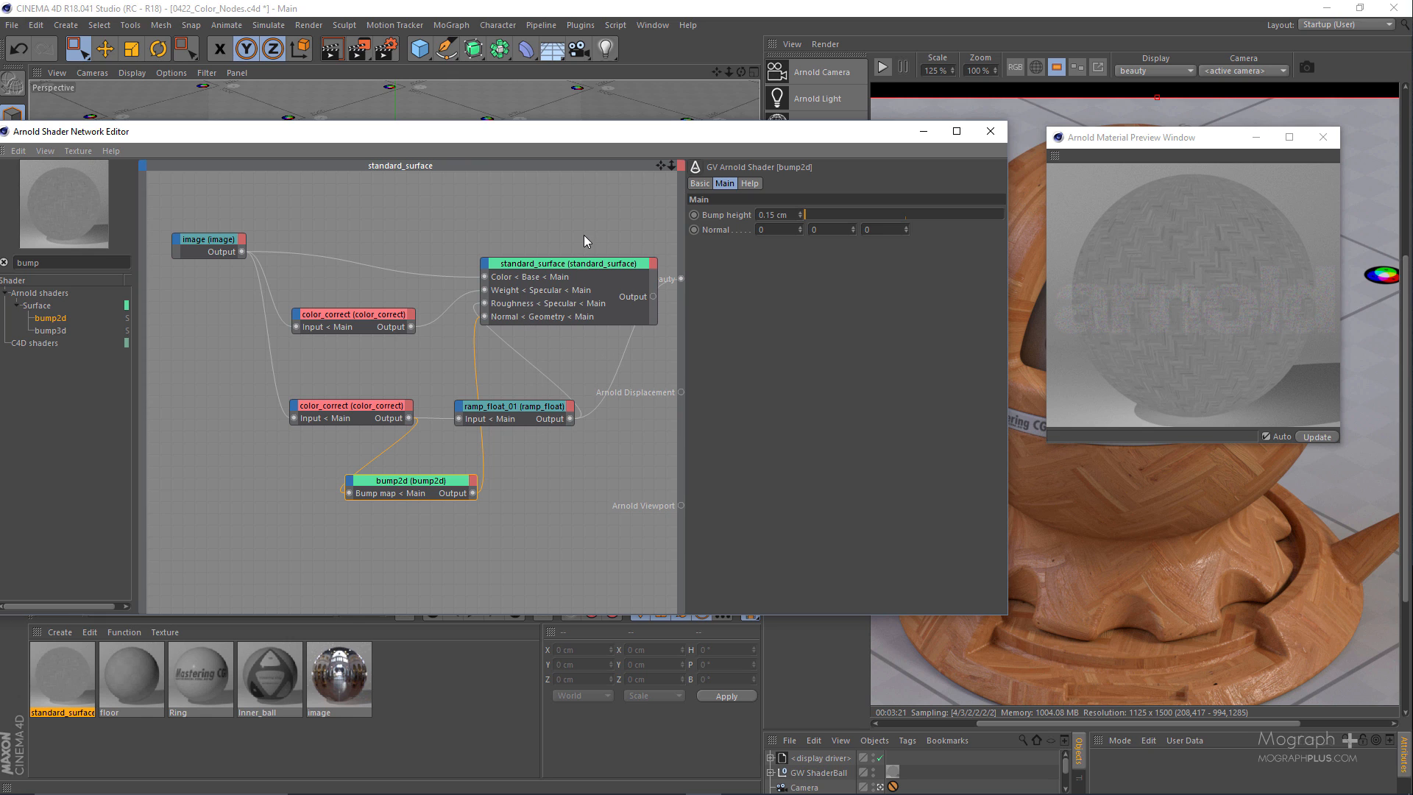
Uncover the render preview to view the shader ball and bring the whole network editor back into view.
left_click_drag(1120, 140, 331, 151)
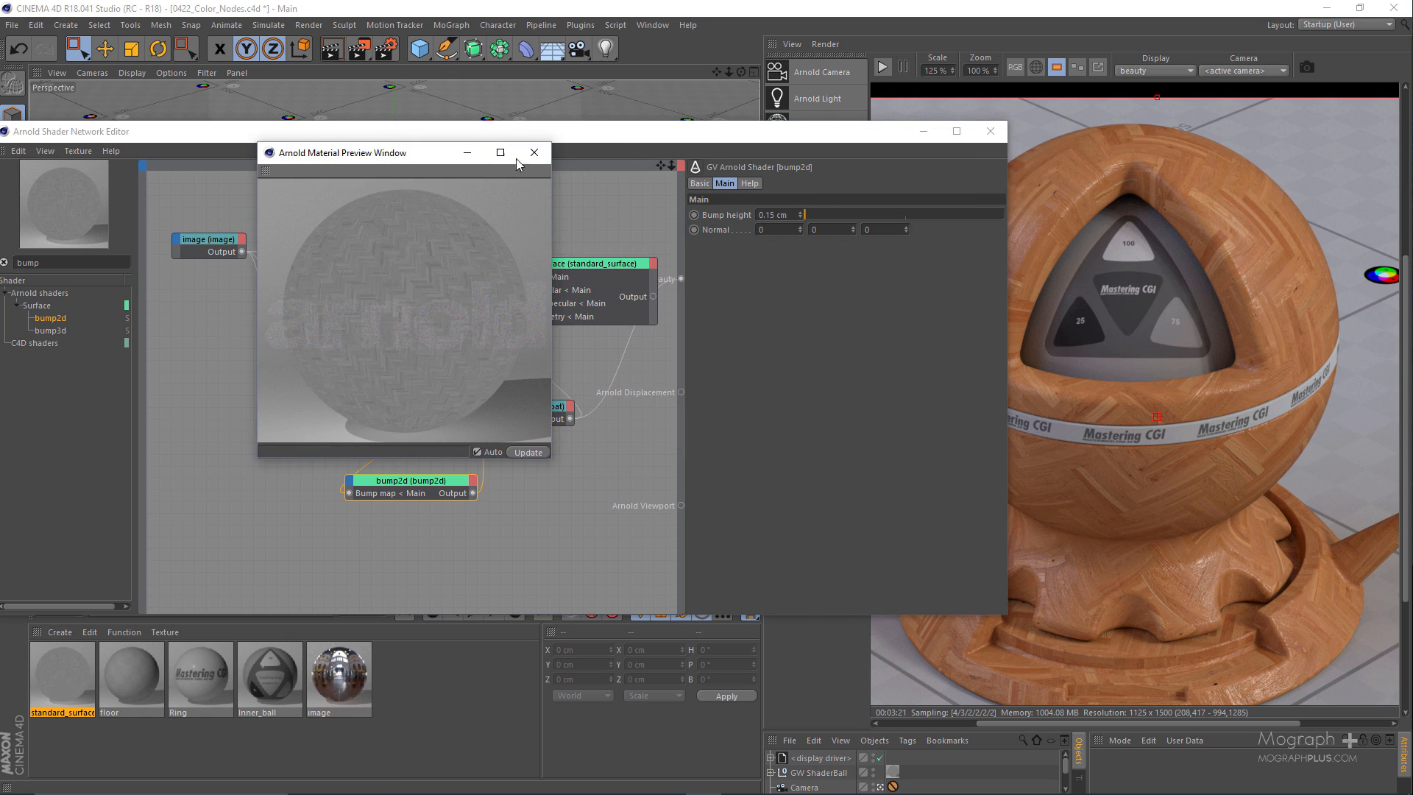
left_click_drag(836, 137, 469, 137)
middle_click_drag(1026, 323, 1039, 298)
left_click_drag(528, 138, 1137, 158)
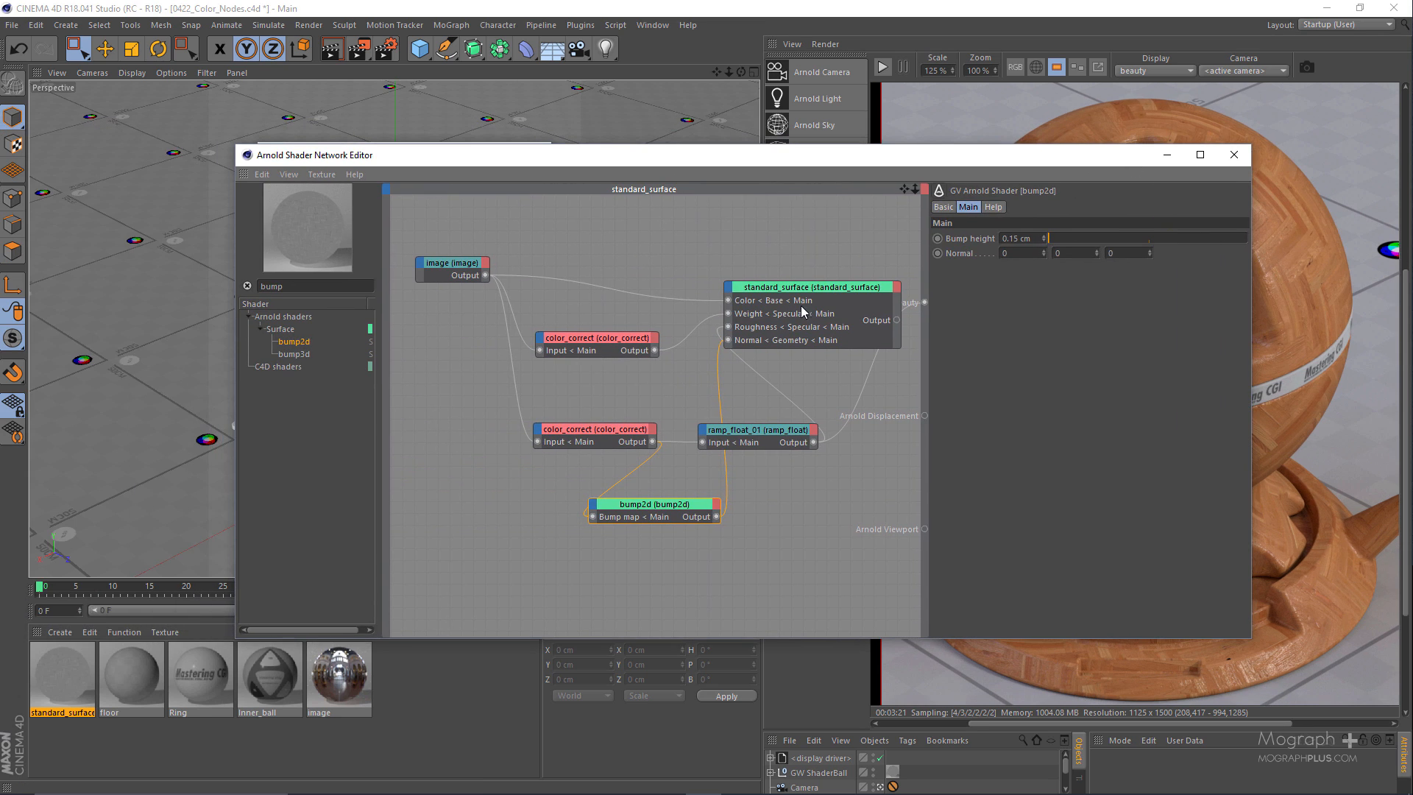
Clear the search filter of the shader list and expand the Arnold Color category.
left_click(455, 285)
left_click(274, 287)
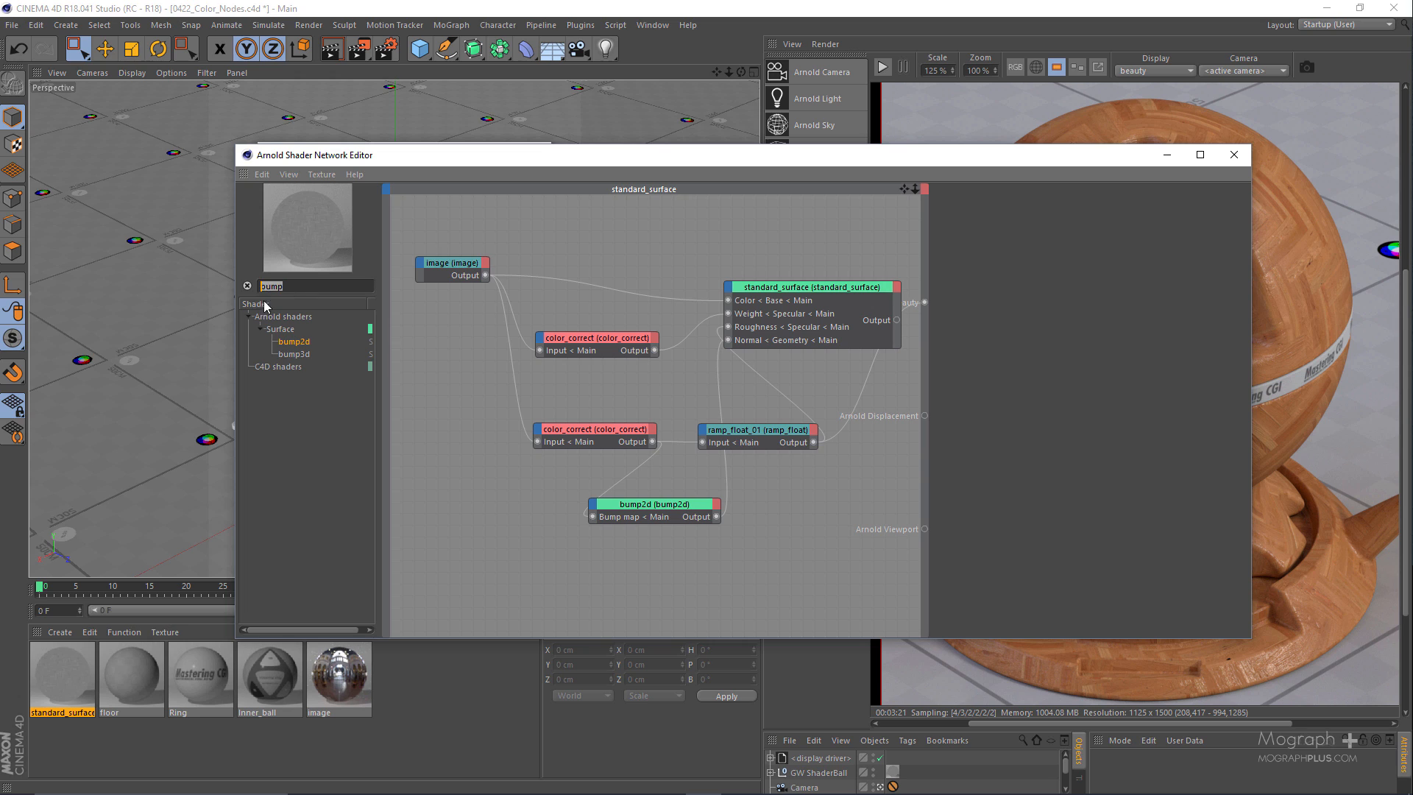
key("BackSpace")
left_click(261, 342)
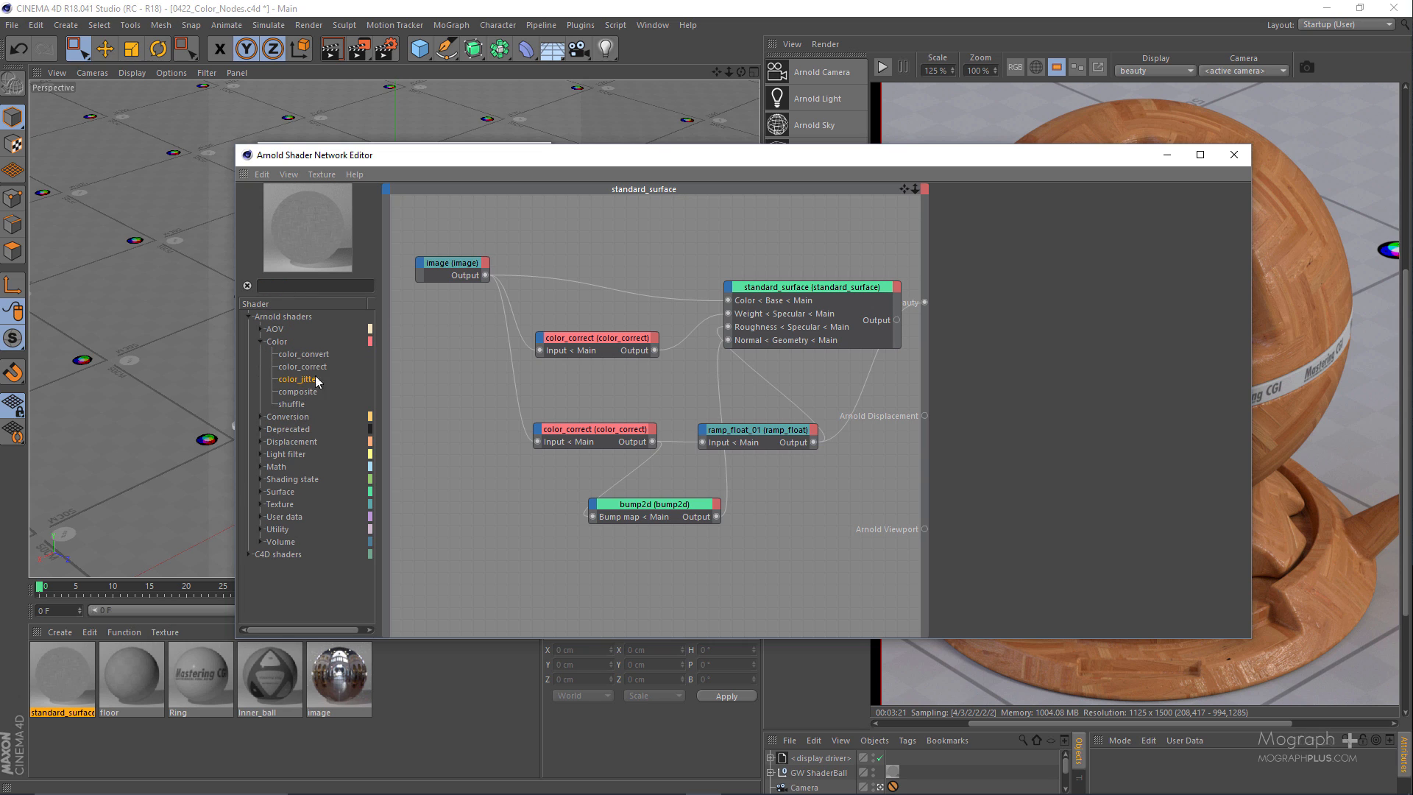
Add a composite node below the bump2d node and look through its available Operation modes.
left_click_drag(293, 393, 791, 553)
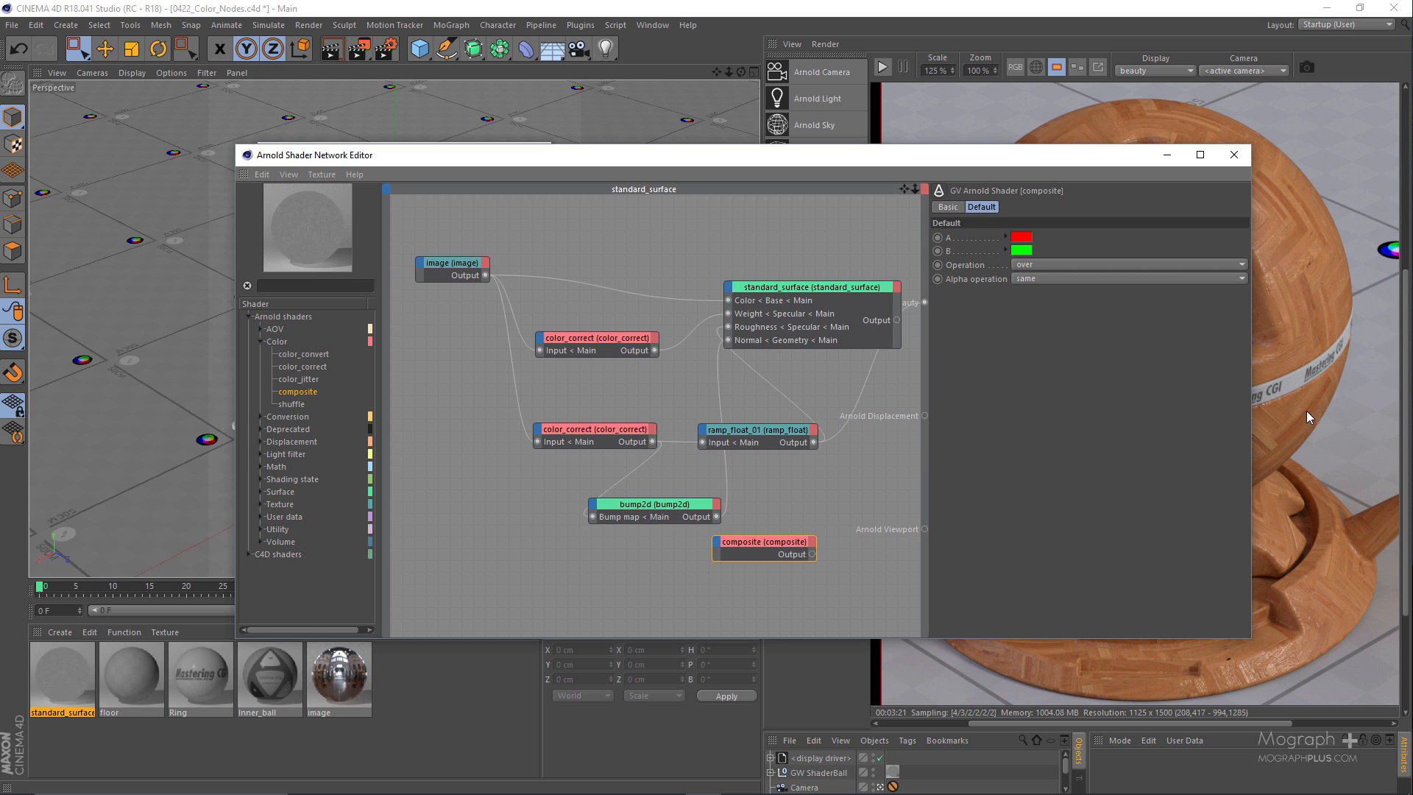
left_click(1049, 262)
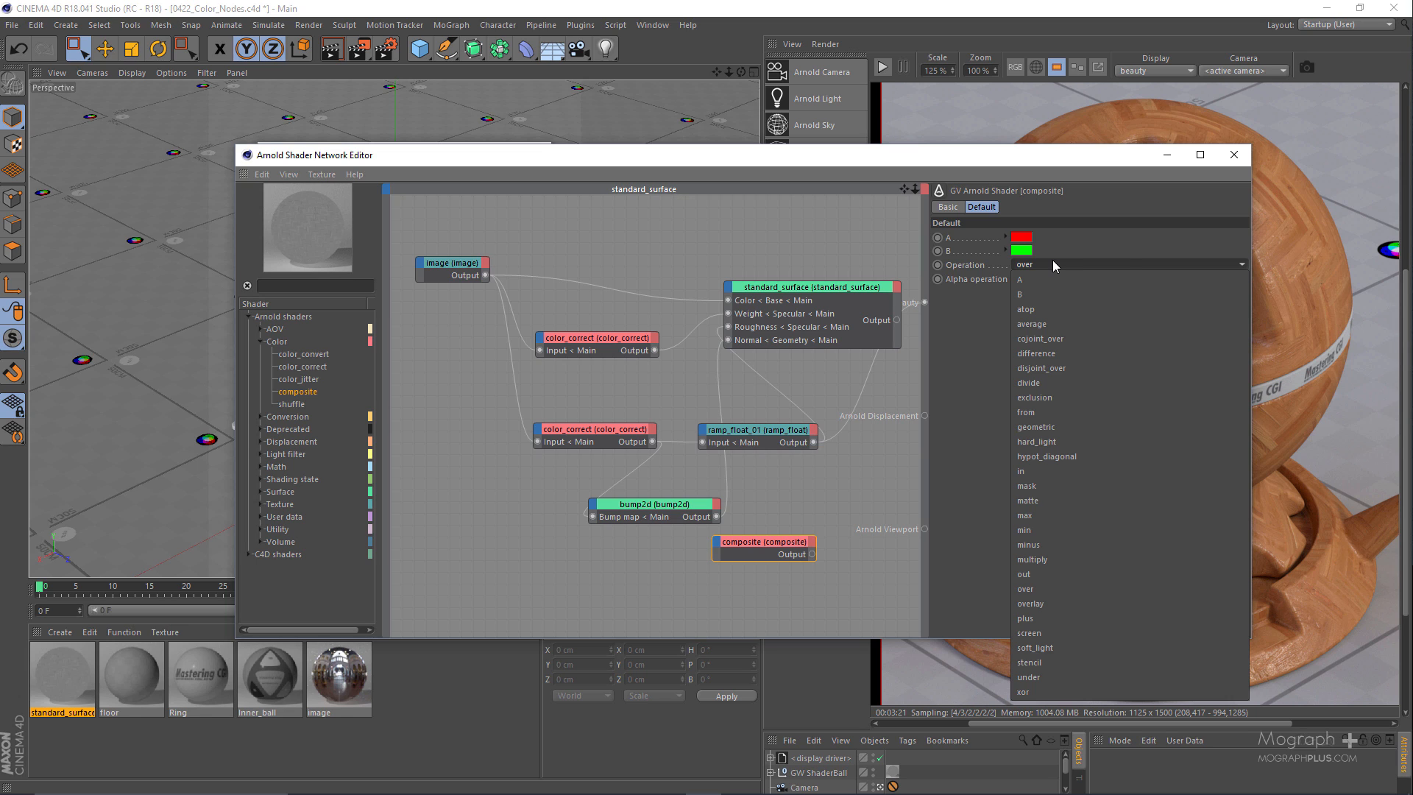
left_click(888, 477)
Add a shuffle node beside the composite node and look through its Channel G options.
left_click_drag(292, 404, 623, 583)
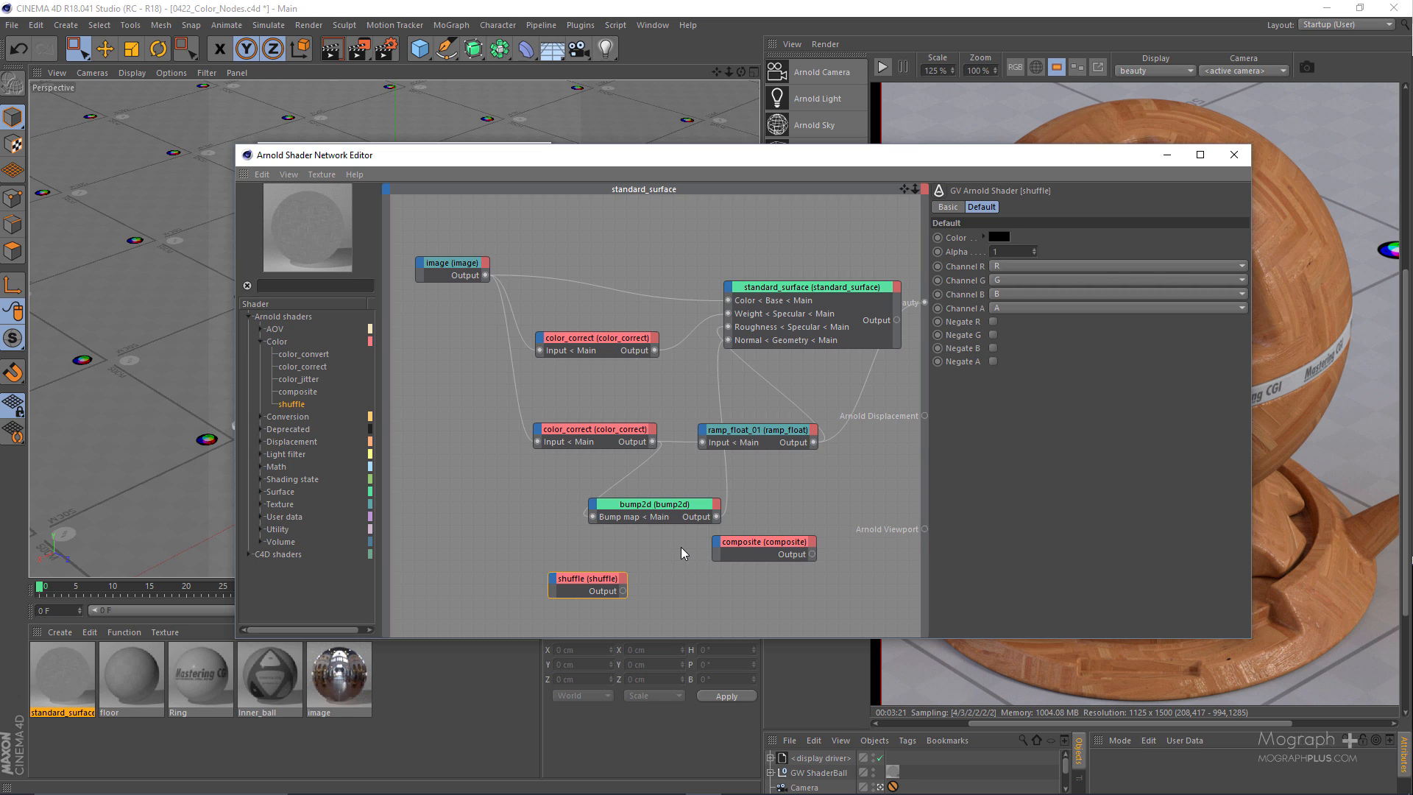
left_click(1078, 284)
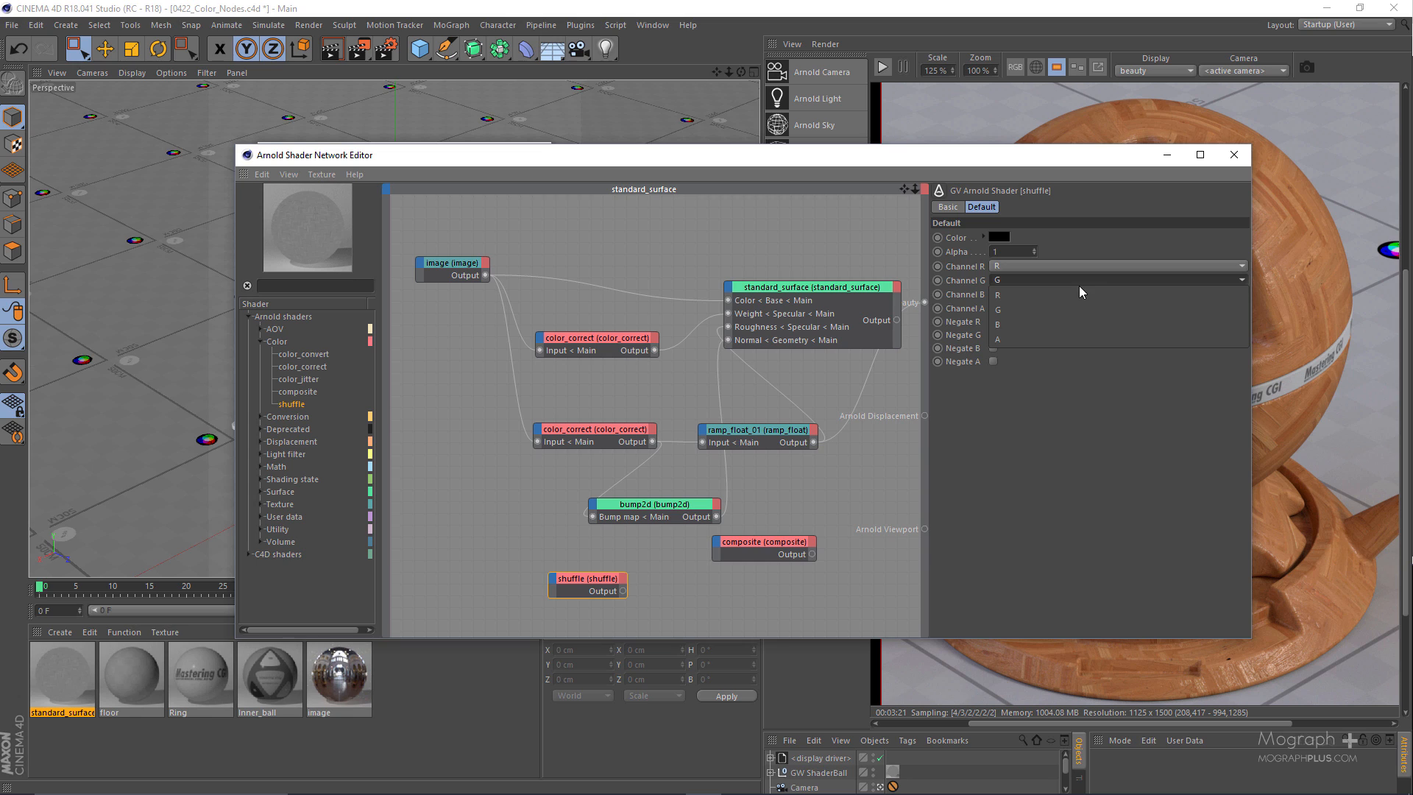
left_click(1078, 285)
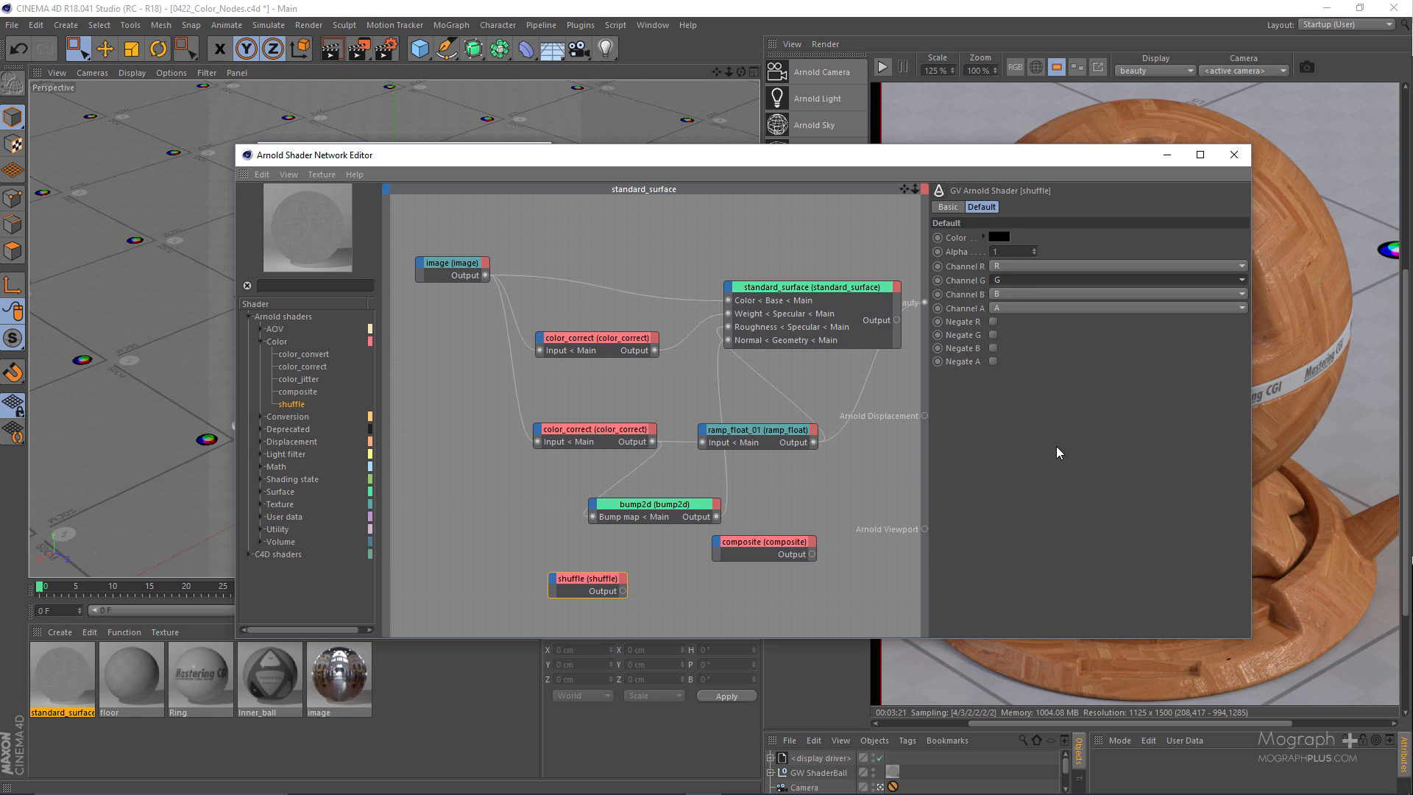